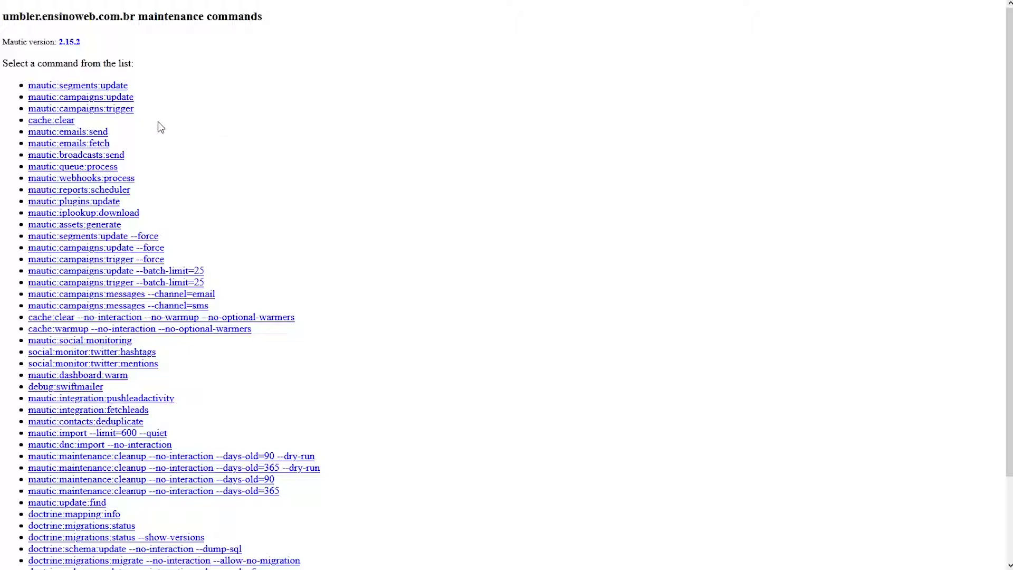
Look over the Mautic 2.15.2 console command list, then switch to the Umbler hosting panel
{"action": "left_click_drag", "start_coordinate": [158, 124], "coordinate": [32, 88]}
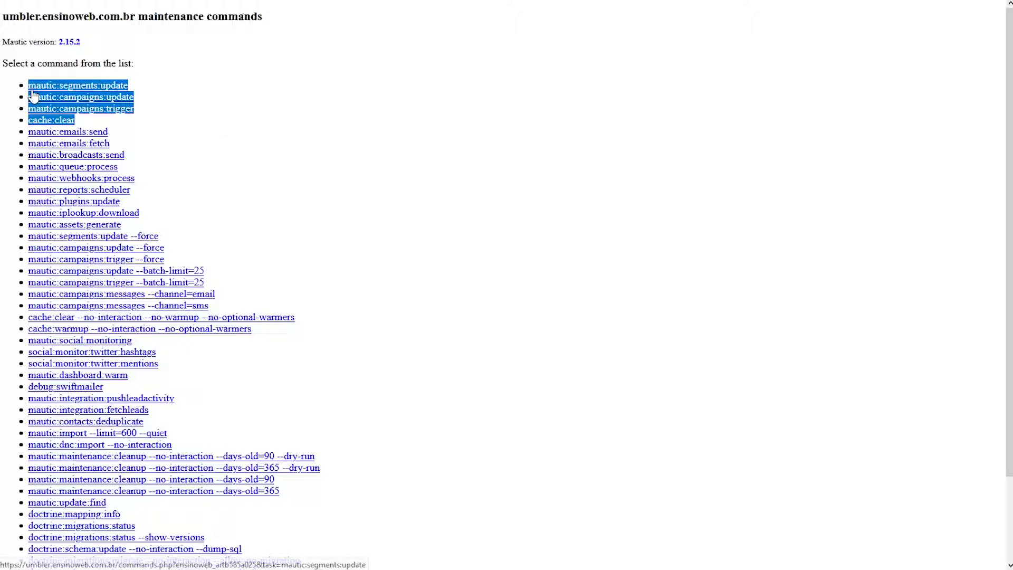
{"action": "left_click", "coordinate": [201, 120]}
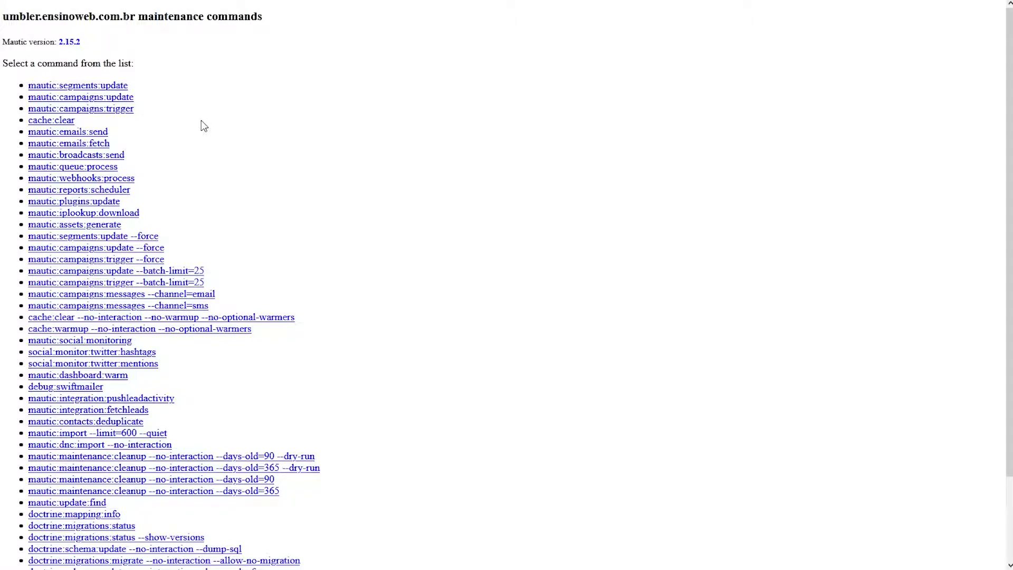
{"action": "scroll", "coordinate": [201, 121], "scroll_direction": "down", "scroll_amount": 3}
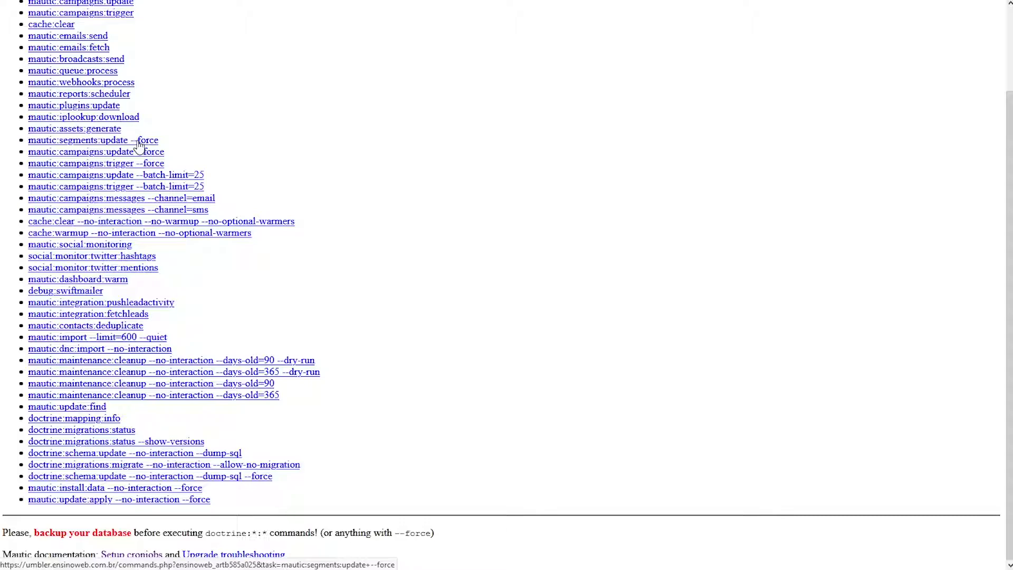
{"action": "scroll", "coordinate": [139, 145], "scroll_direction": "up", "scroll_amount": 3}
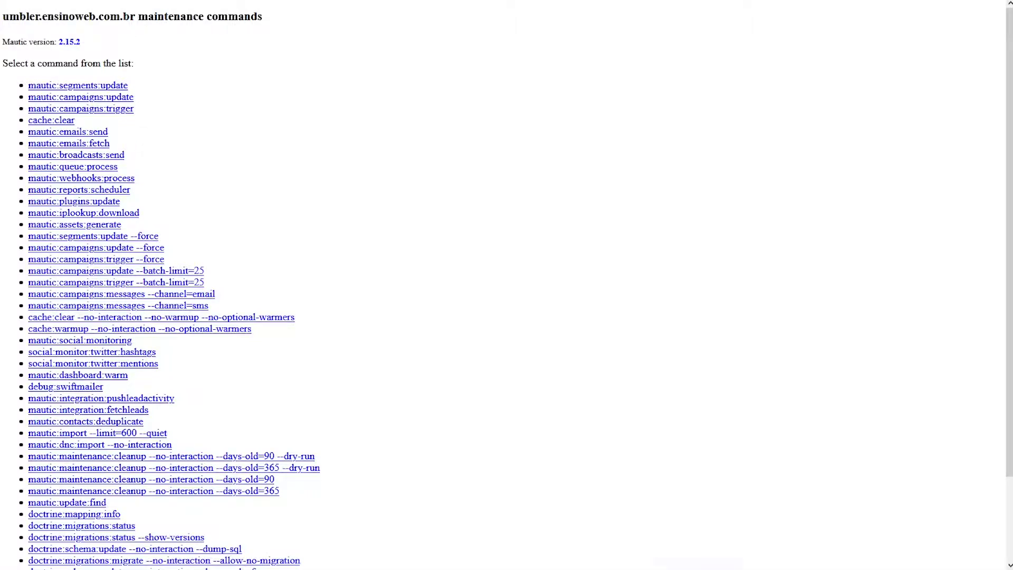
{"action": "key", "text": "ctrl+Tab"}
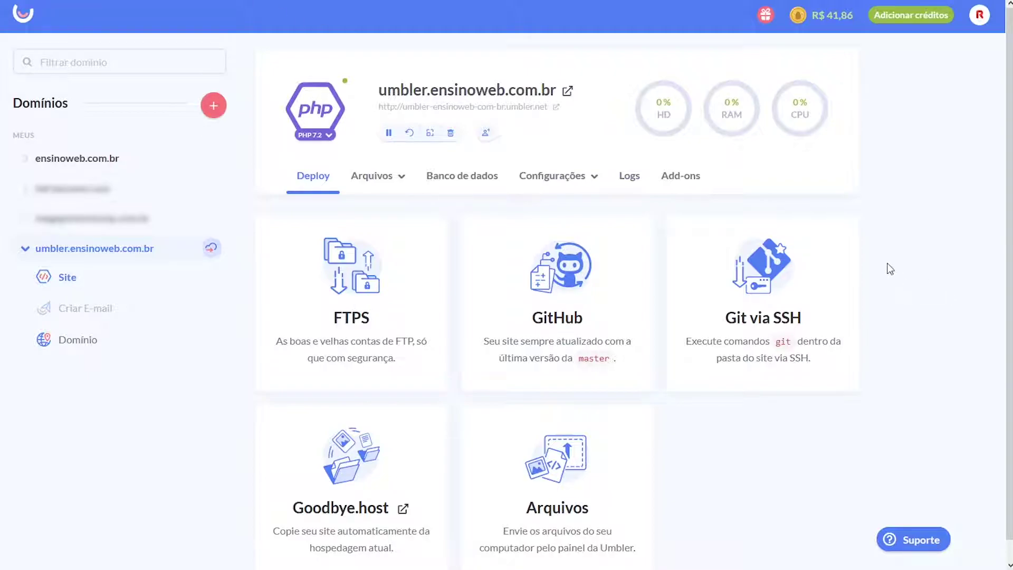
Open CRON from the site's Configurações menu to list its four Mautic cron jobs
{"action": "left_click", "coordinate": [558, 180]}
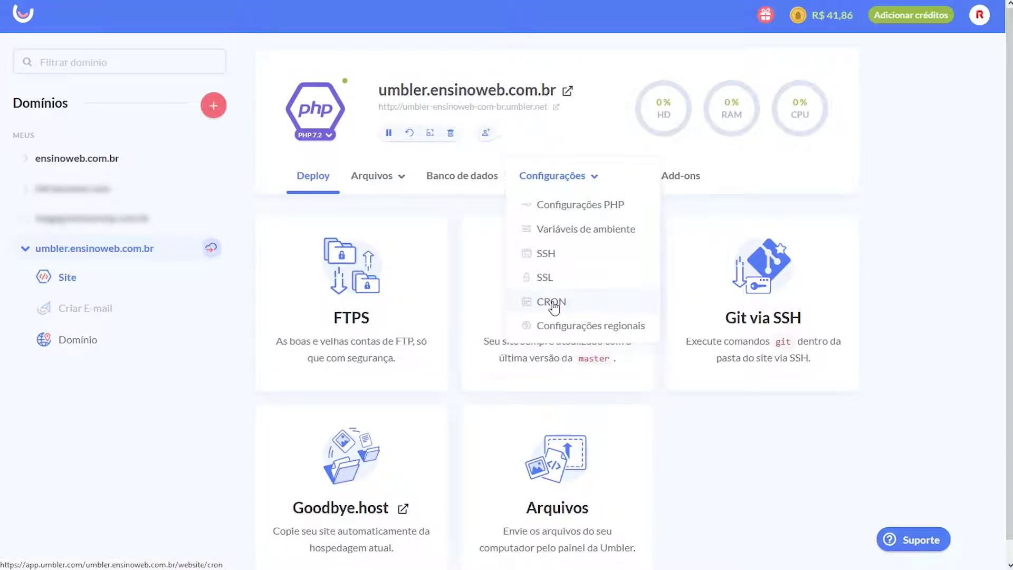
{"action": "left_click", "coordinate": [553, 305]}
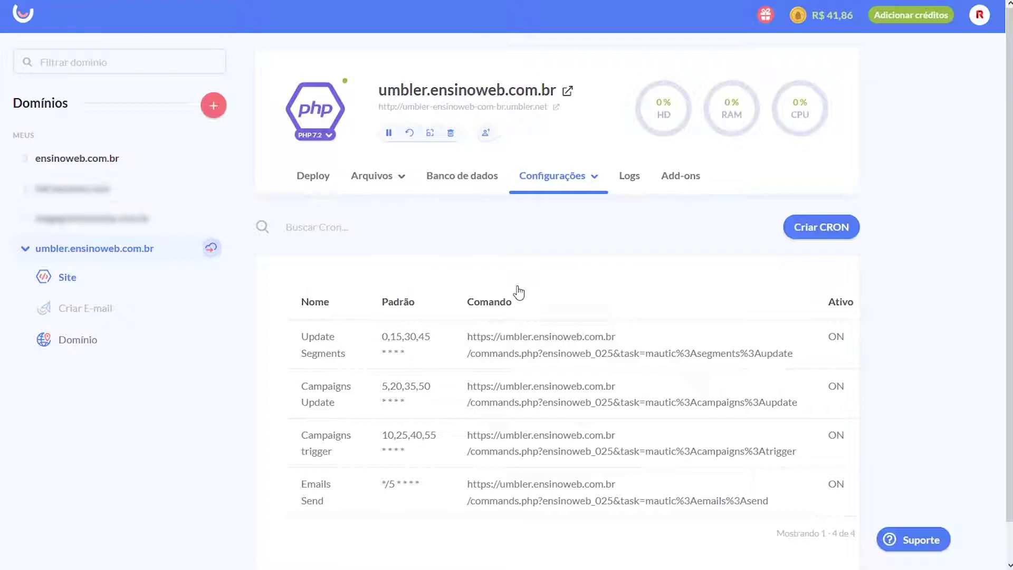
{"action": "mouse_move", "coordinate": [319, 504]}
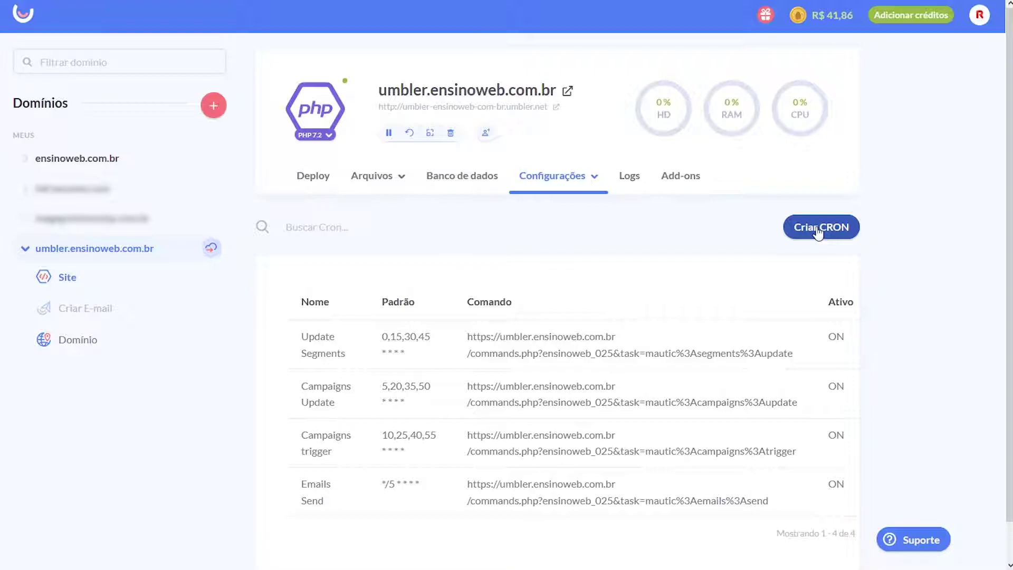
Start a new CRON job with the Personalizado interval, then return to the Mautic commands page
{"action": "left_click", "coordinate": [818, 231]}
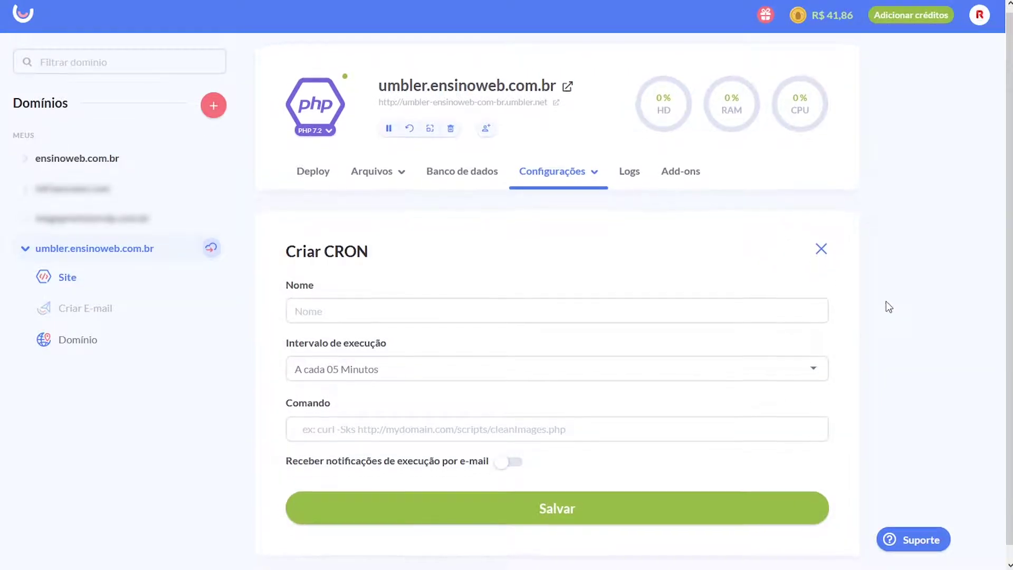
{"action": "scroll", "coordinate": [889, 308], "scroll_direction": "down", "scroll_amount": 1}
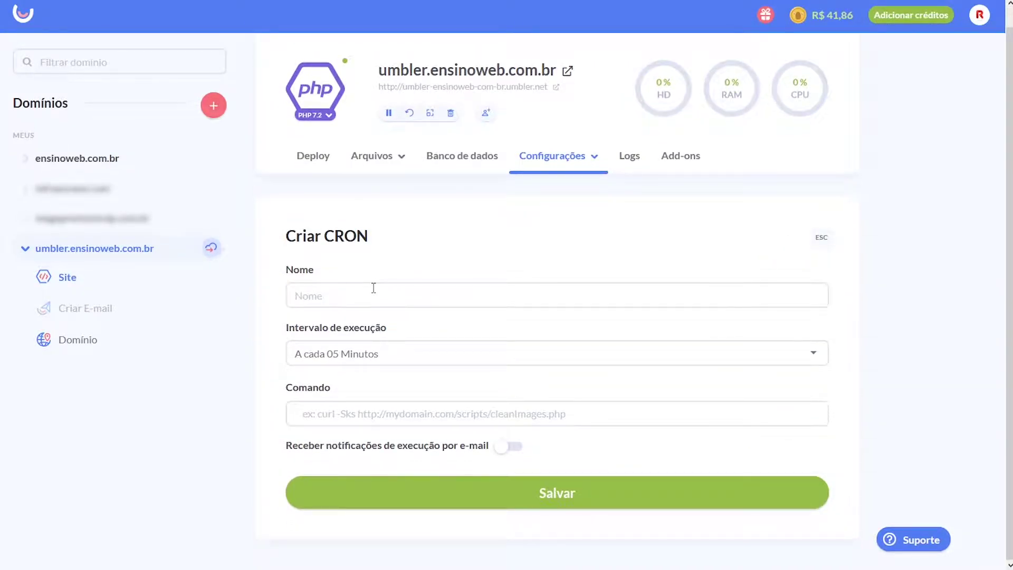
{"action": "left_click", "coordinate": [353, 359]}
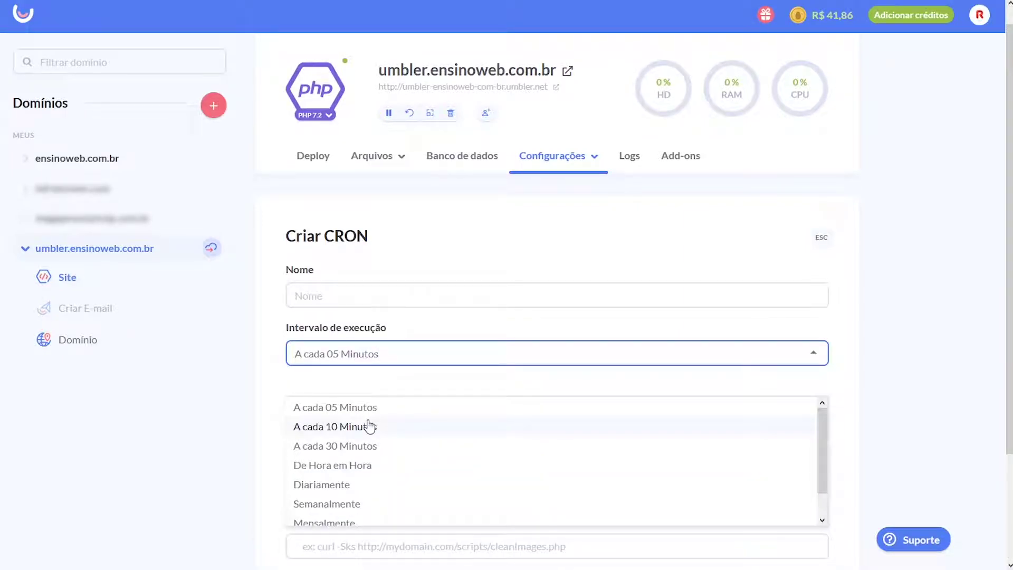
{"action": "scroll", "coordinate": [370, 425], "scroll_direction": "down", "scroll_amount": 1}
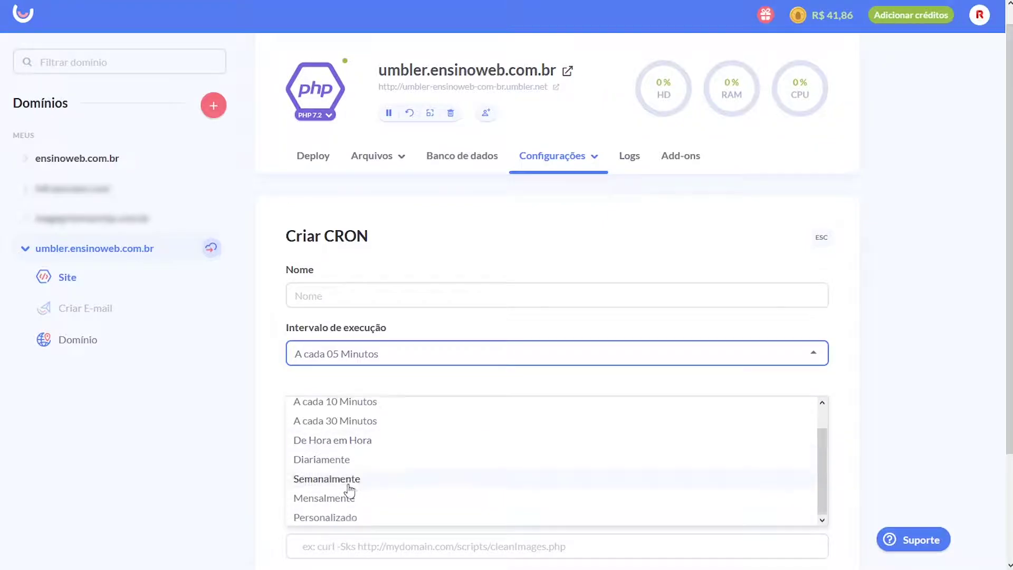
{"action": "left_click", "coordinate": [344, 520]}
{"action": "left_click", "coordinate": [407, 416]}
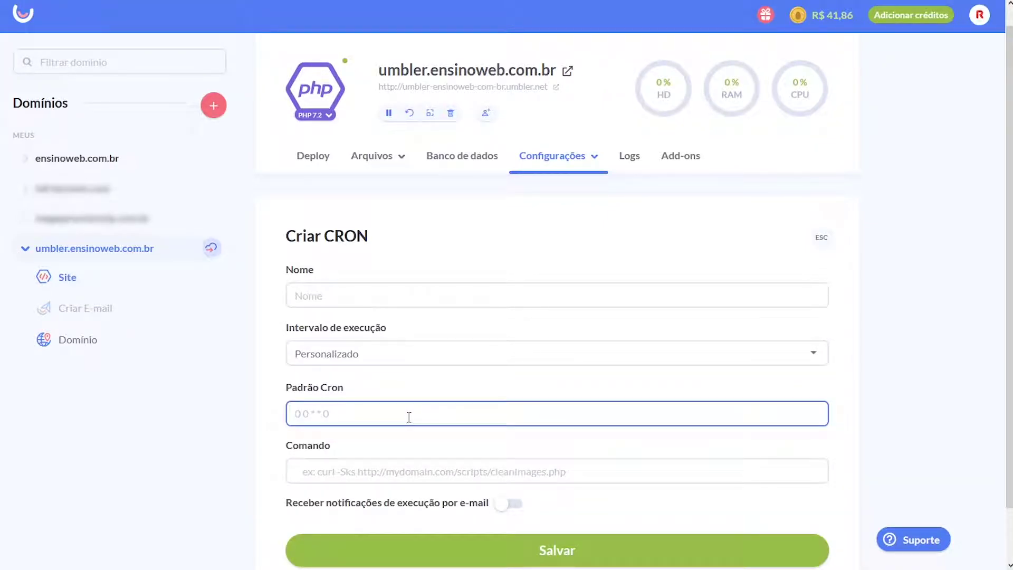
{"action": "left_click", "coordinate": [411, 474]}
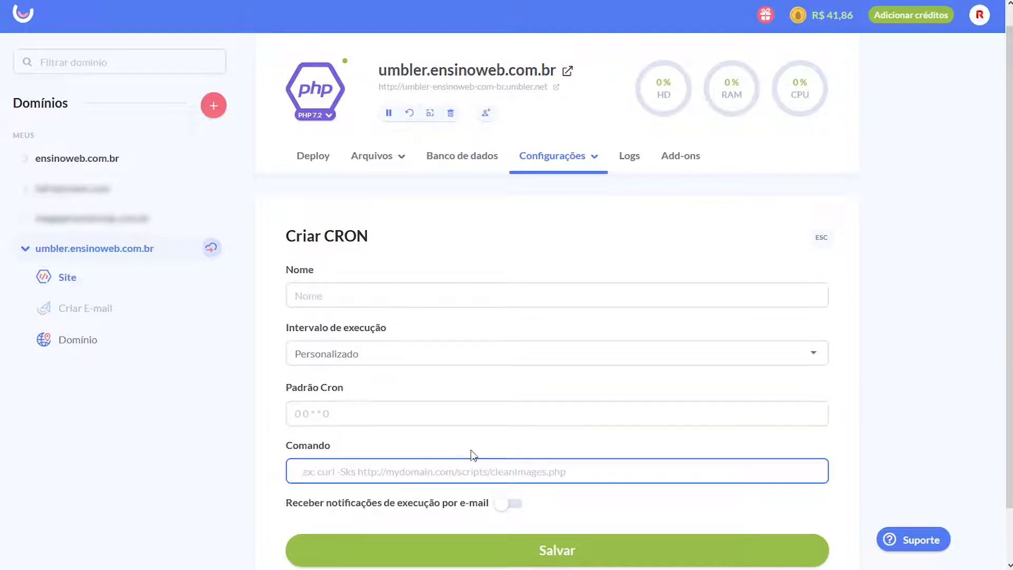
{"action": "key", "text": "ctrl+Tab"}
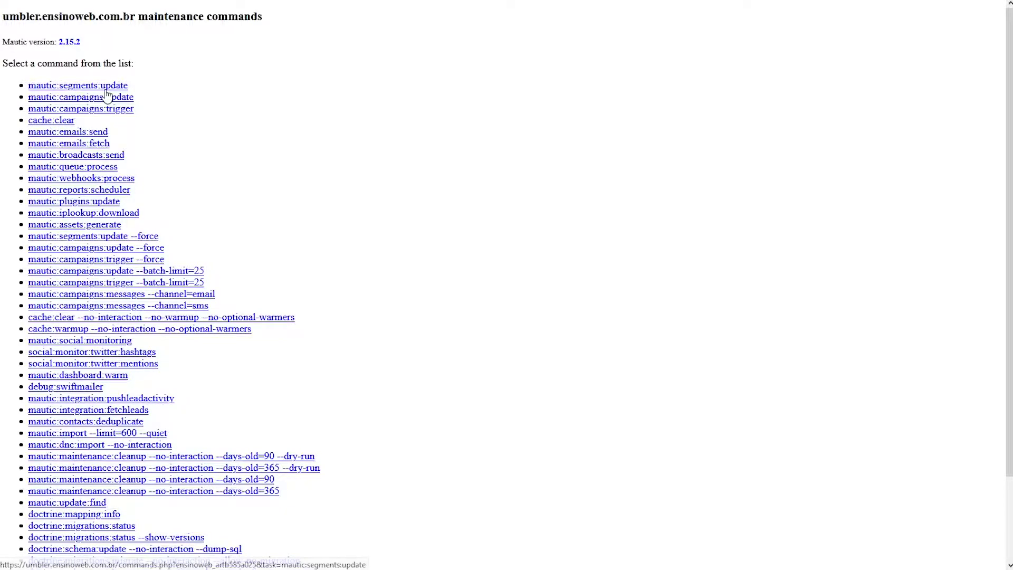
Copy the link address of the mautic:segments:update command
{"action": "right_click", "coordinate": [97, 88]}
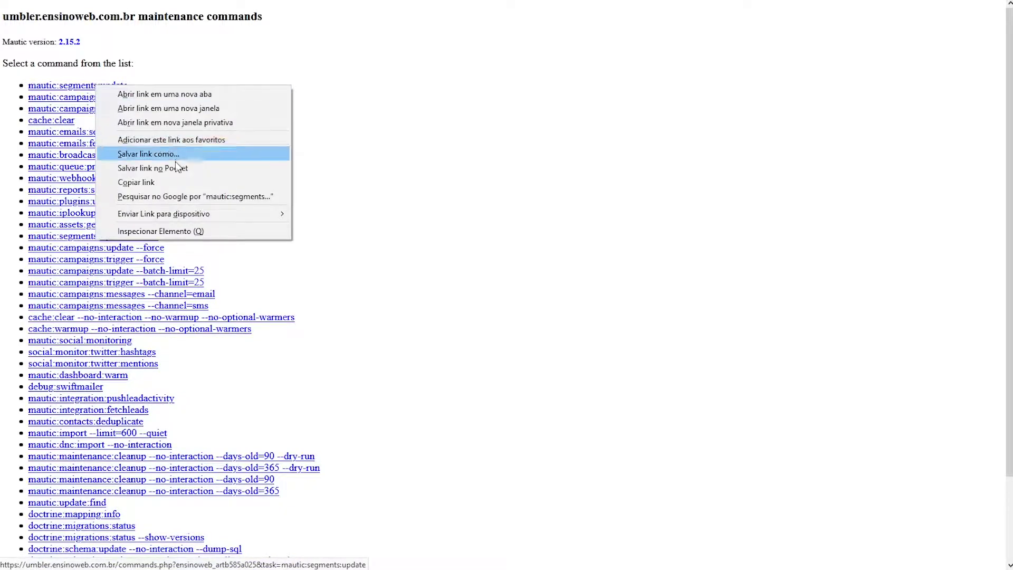
{"action": "left_click", "coordinate": [152, 183]}
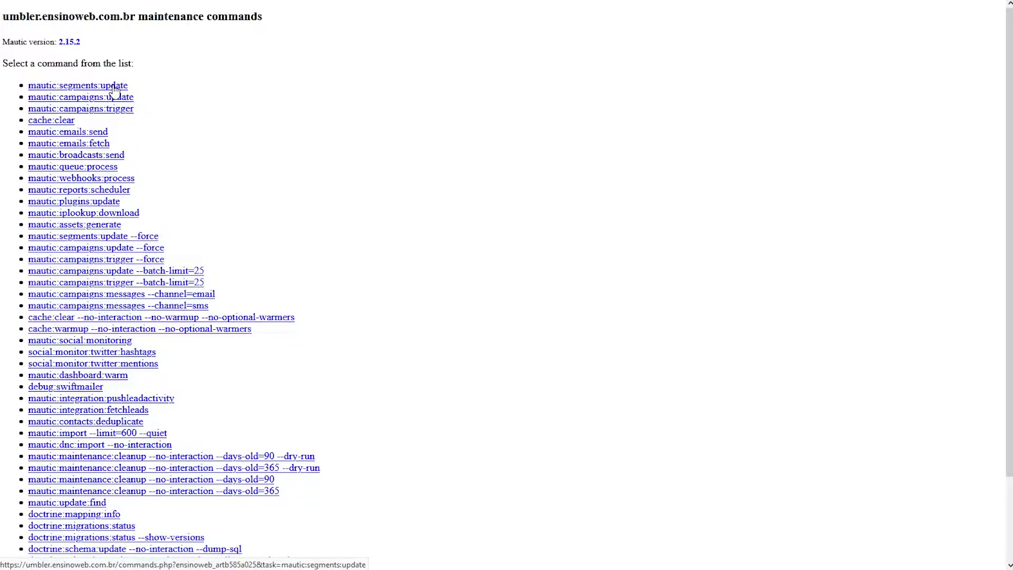
Paste the copied mautic:segments:update URL into the new CRON's Comando field
{"action": "key", "text": "ctrl+Tab"}
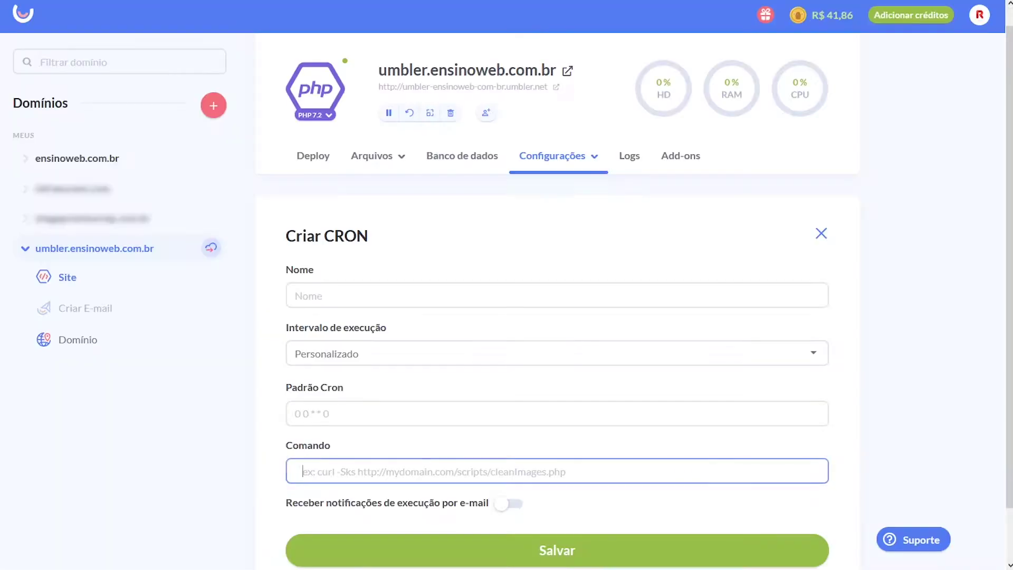
{"action": "left_click", "coordinate": [338, 414]}
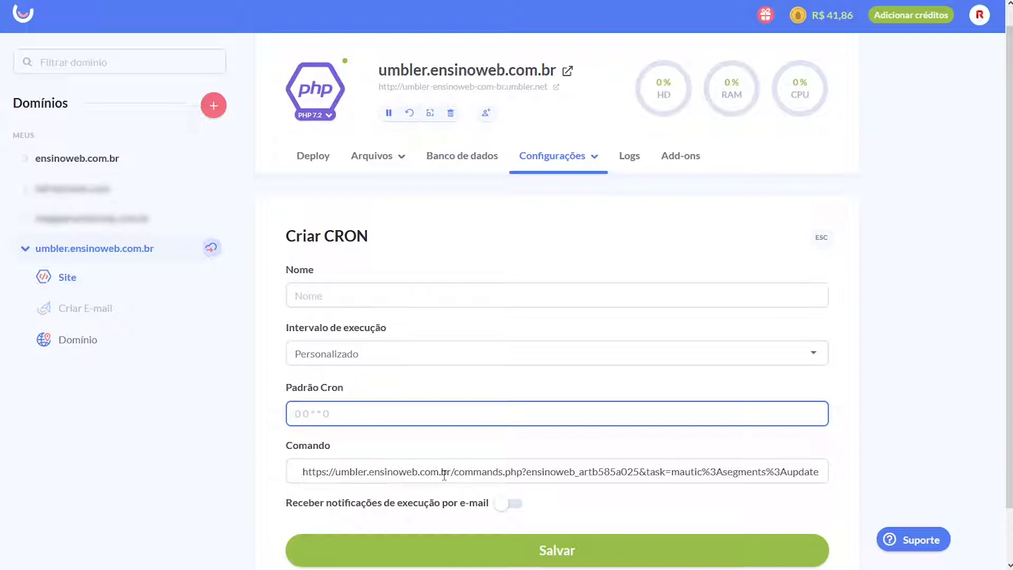
{"action": "left_click_drag", "start_coordinate": [448, 471], "coordinate": [612, 471]}
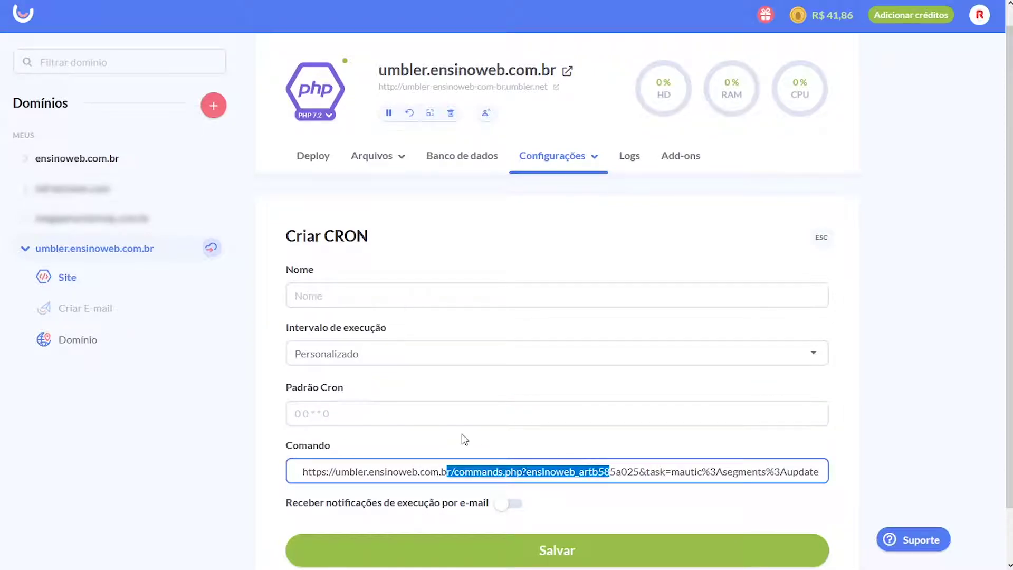
{"action": "left_click", "coordinate": [444, 411]}
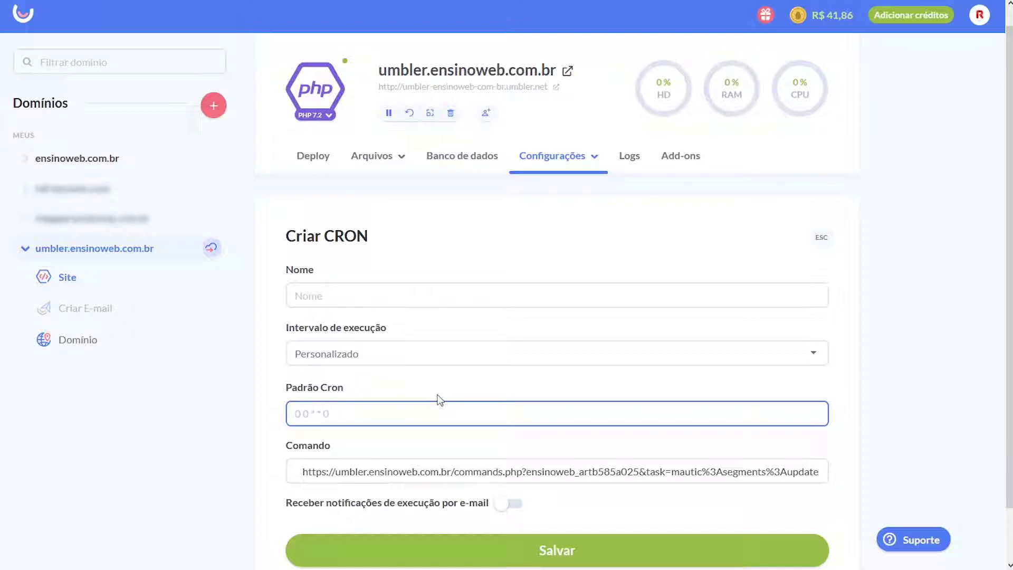
Keep the Personalizado interval, check the Padrão Cron field, and close the form unsaved
{"action": "left_click", "coordinate": [448, 353]}
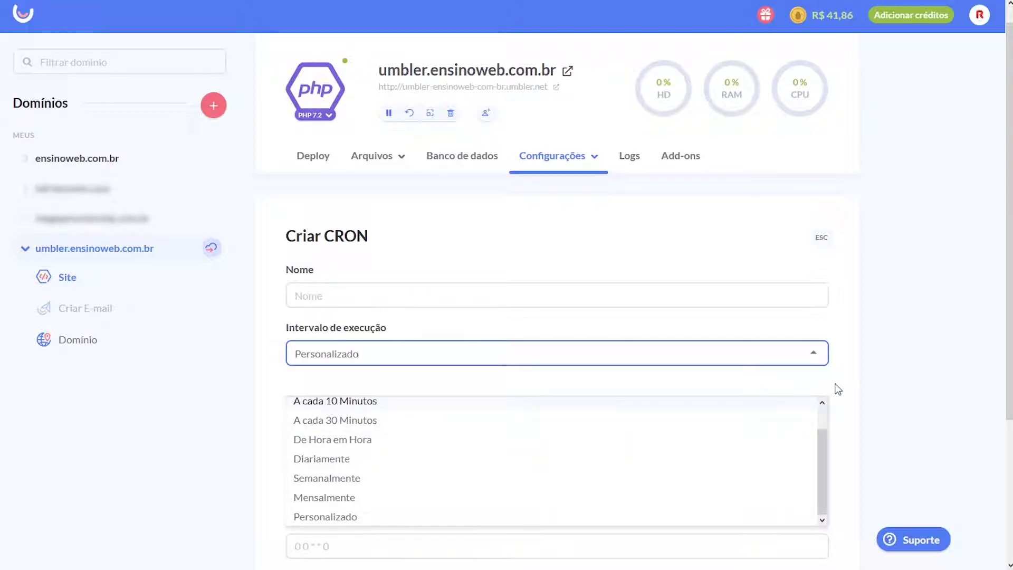
{"action": "left_click", "coordinate": [837, 390]}
{"action": "left_click", "coordinate": [372, 415]}
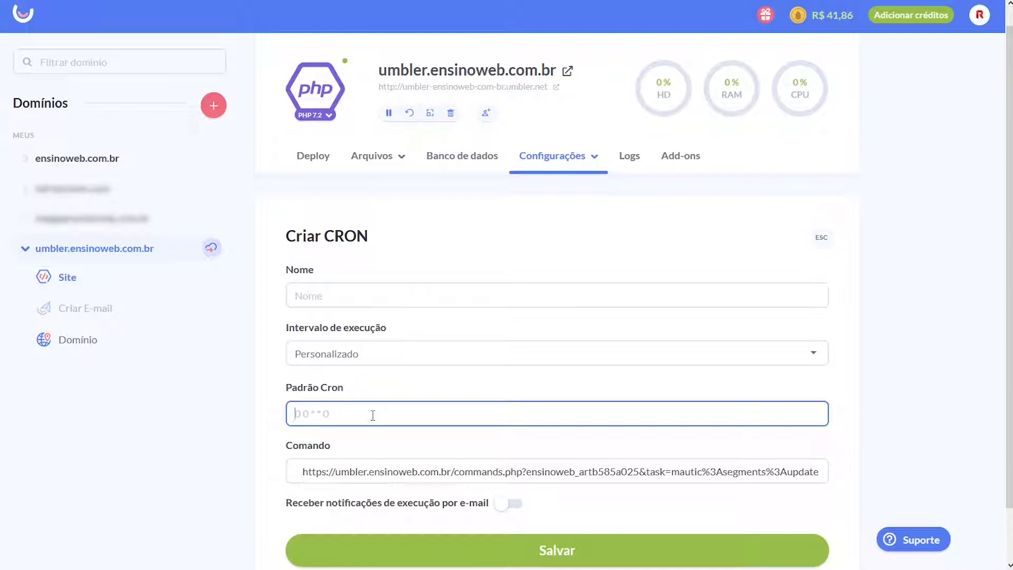
{"action": "left_click", "coordinate": [825, 239]}
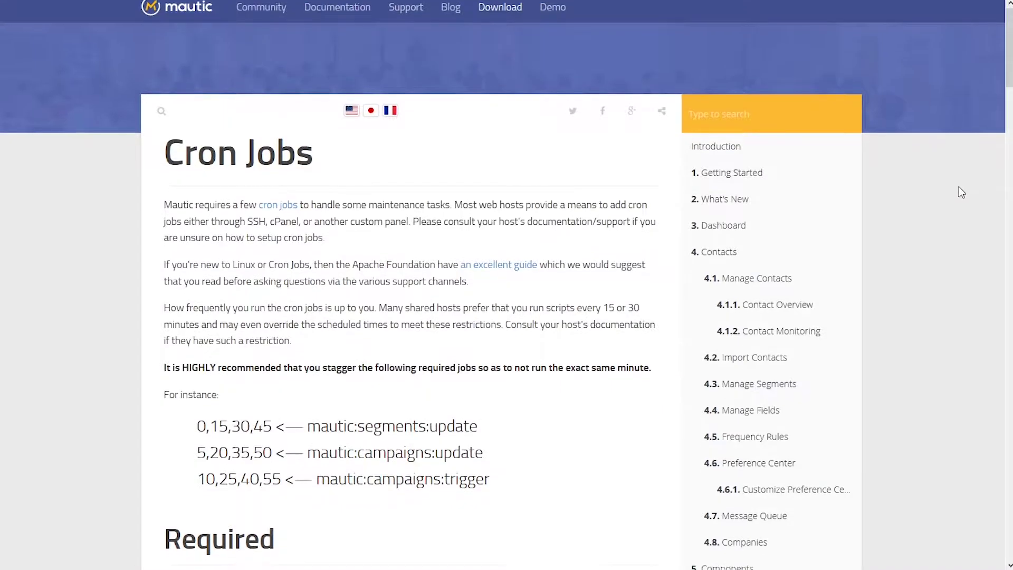
Study the staggered cron schedules, highlighting the 0,15,30,45 minute list for segments
{"action": "scroll", "coordinate": [960, 186], "scroll_direction": "down", "scroll_amount": 3}
{"action": "left_click_drag", "start_coordinate": [489, 355], "coordinate": [197, 301]}
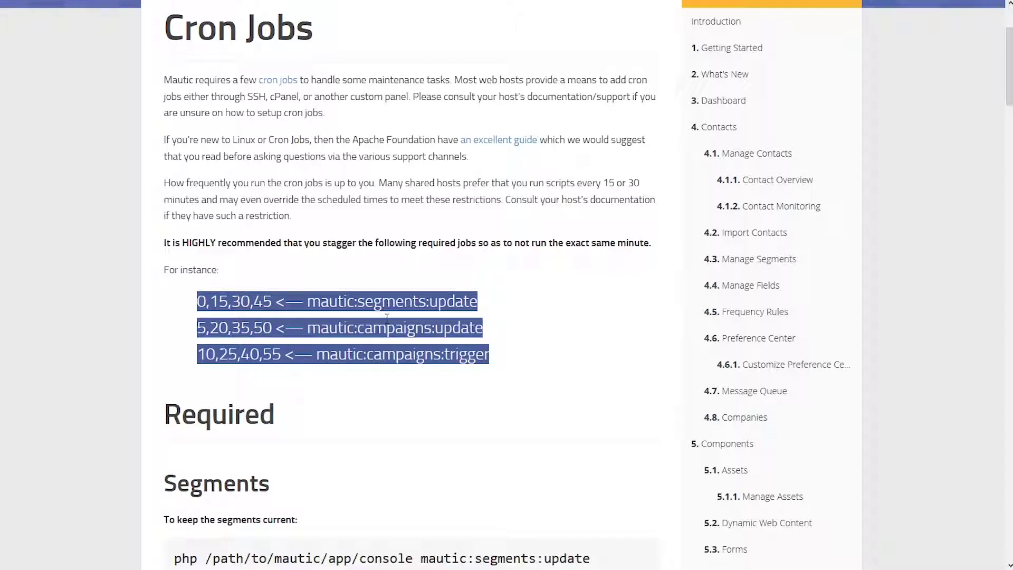
{"action": "left_click", "coordinate": [223, 311]}
{"action": "left_click_drag", "start_coordinate": [197, 301], "coordinate": [274, 305]}
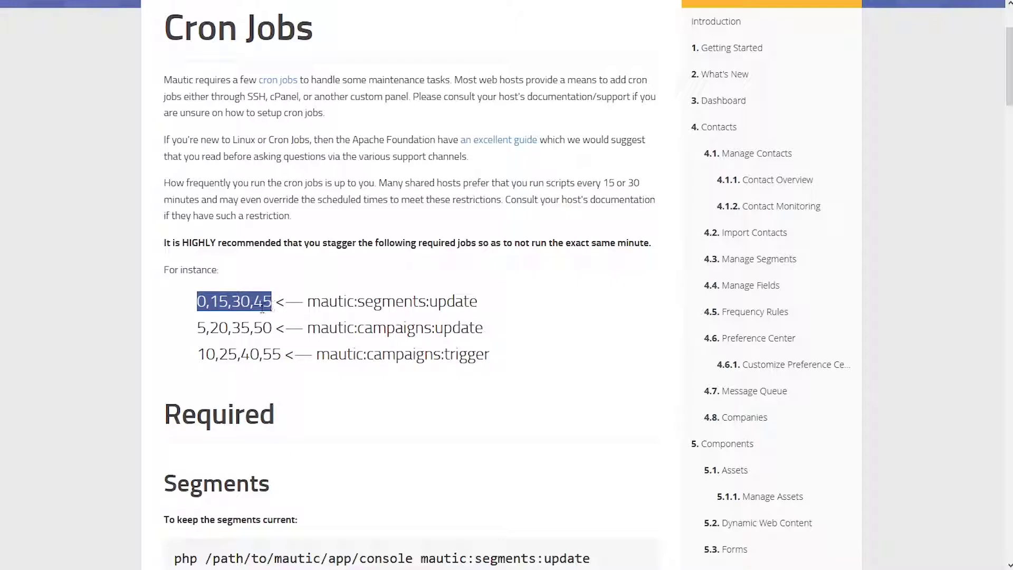
{"action": "left_click_drag", "start_coordinate": [206, 327], "coordinate": [198, 354]}
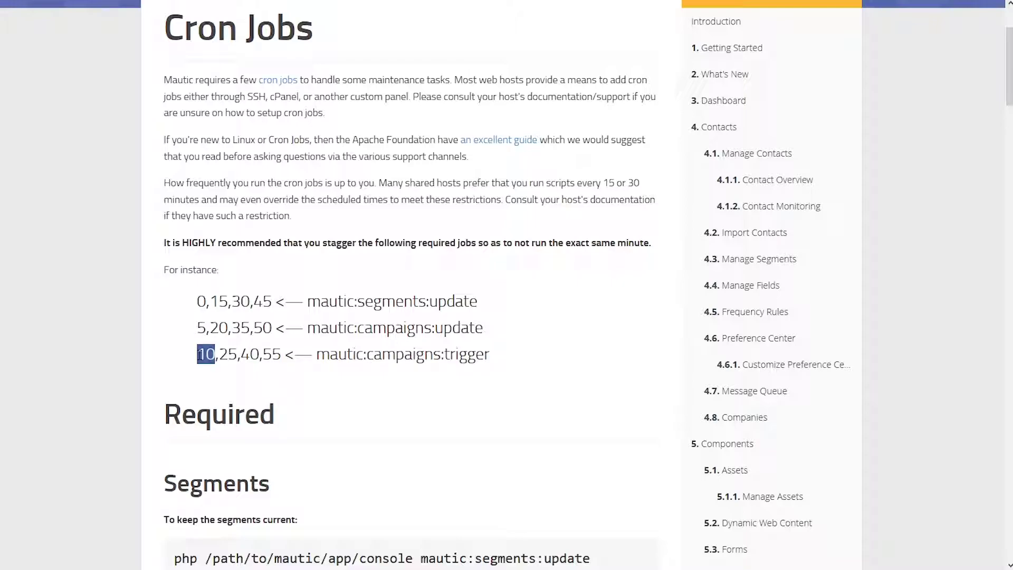
{"action": "left_click_drag", "start_coordinate": [495, 357], "coordinate": [196, 301]}
{"action": "left_click", "coordinate": [409, 299]}
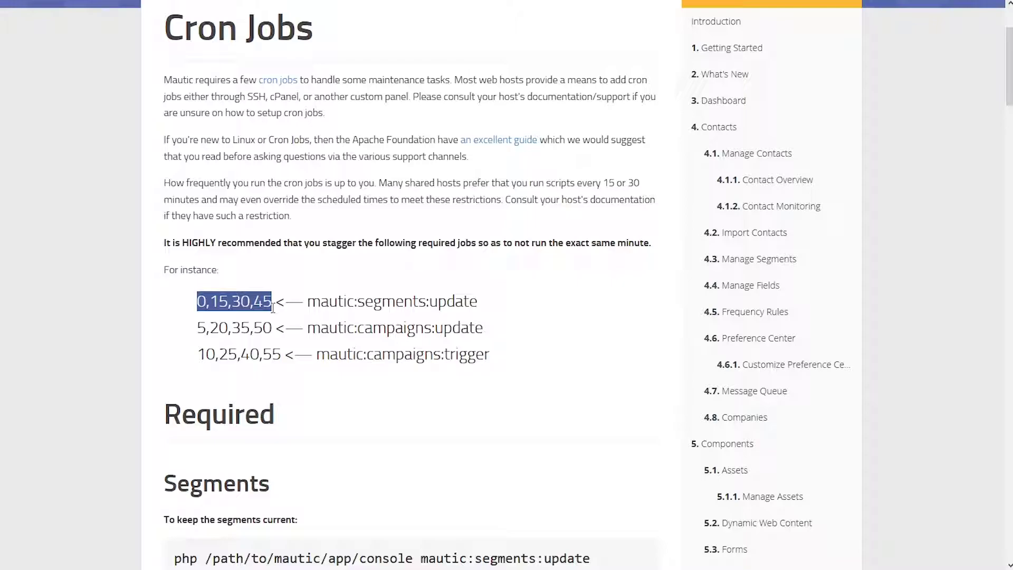
{"action": "scroll", "coordinate": [427, 343], "scroll_direction": "down", "scroll_amount": 5}
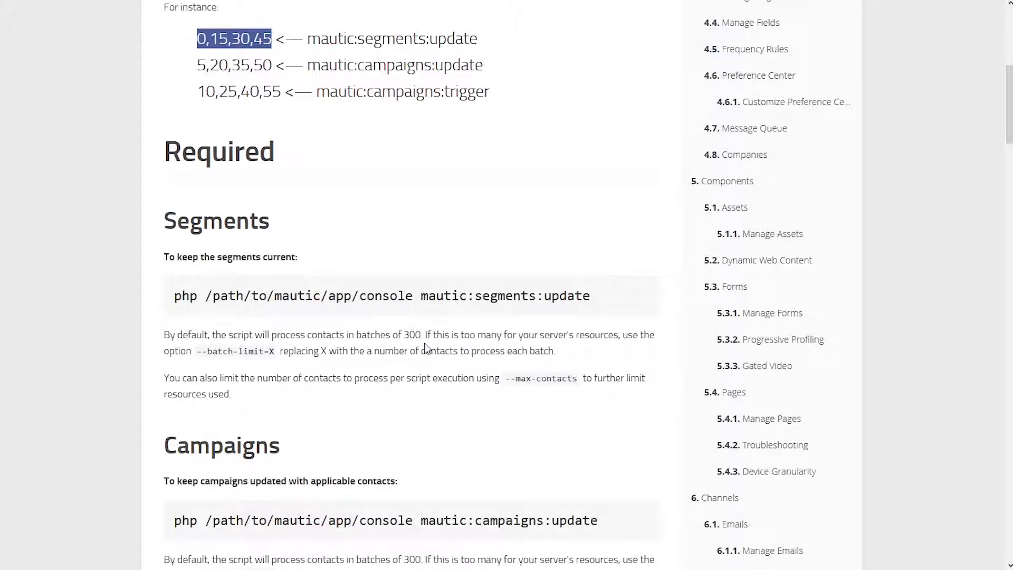
{"action": "left_click", "coordinate": [191, 213]}
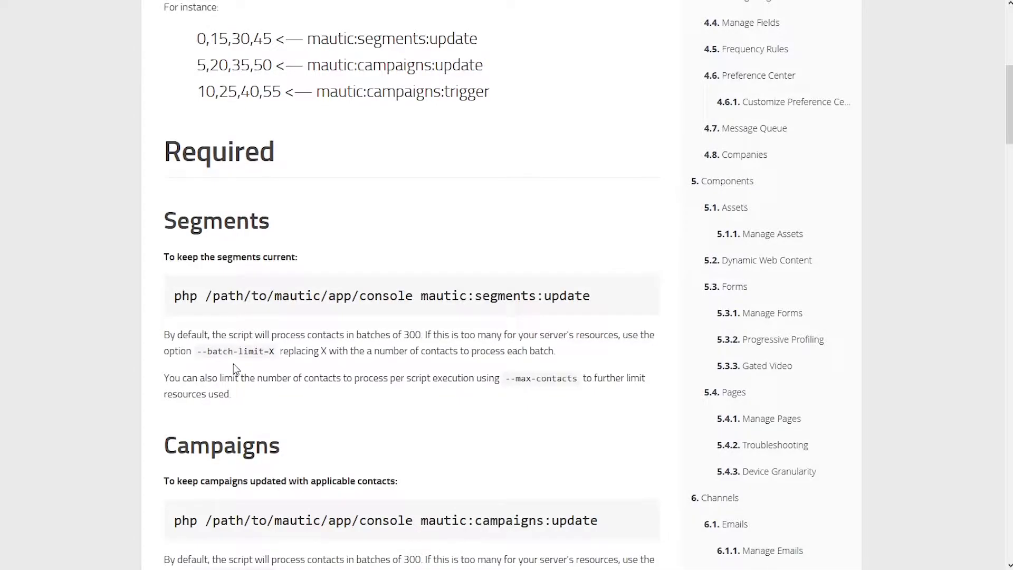
Select the mautic:emails:send command under Process Email Queue, then scroll back up
{"action": "scroll", "coordinate": [233, 363], "scroll_direction": "down", "scroll_amount": 1}
{"action": "scroll", "coordinate": [230, 349], "scroll_direction": "down", "scroll_amount": 12}
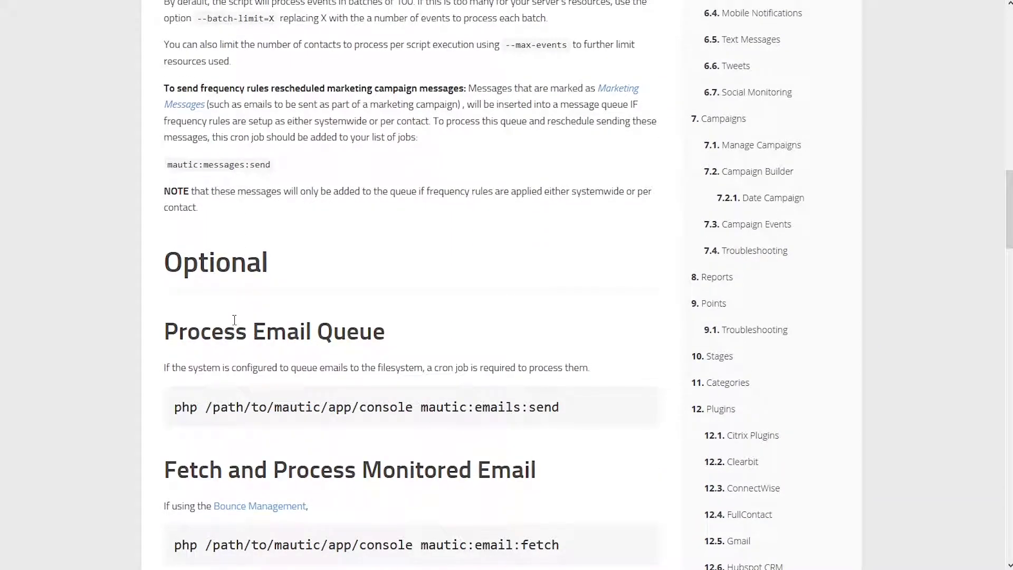
{"action": "left_click_drag", "start_coordinate": [560, 407], "coordinate": [176, 407]}
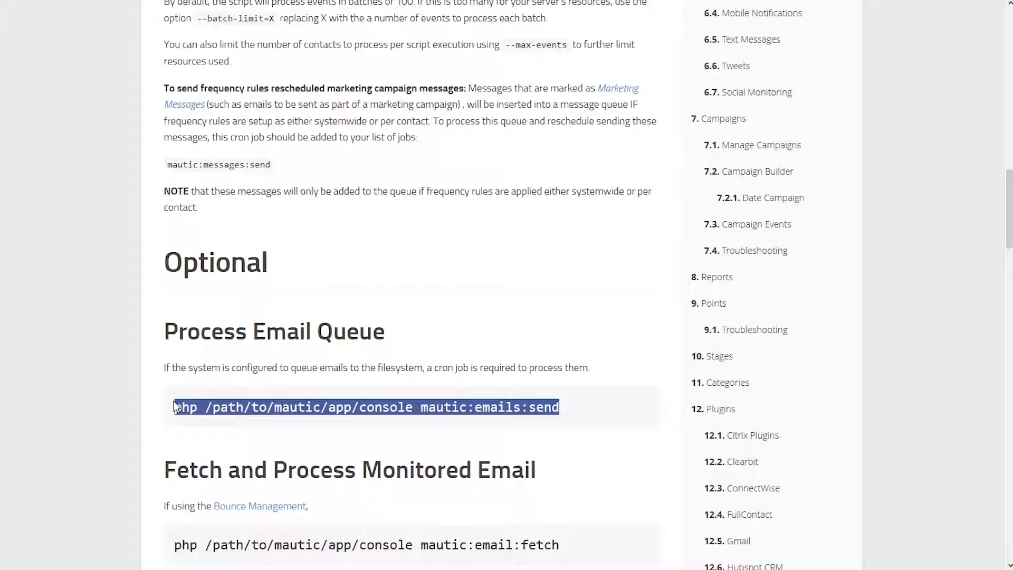
{"action": "scroll", "coordinate": [254, 417], "scroll_direction": "down", "scroll_amount": 5}
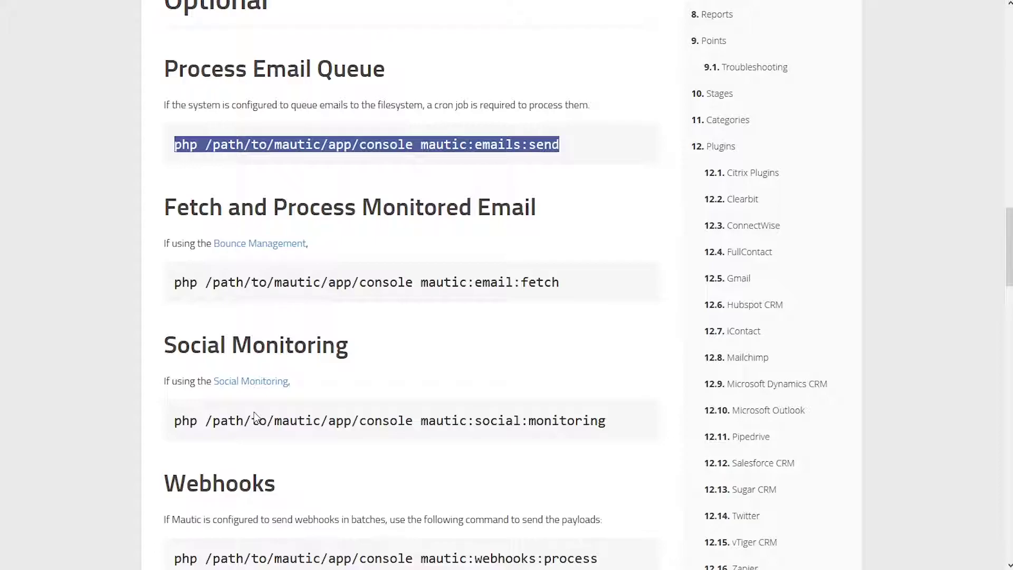
{"action": "scroll", "coordinate": [296, 398], "scroll_direction": "up", "scroll_amount": 6}
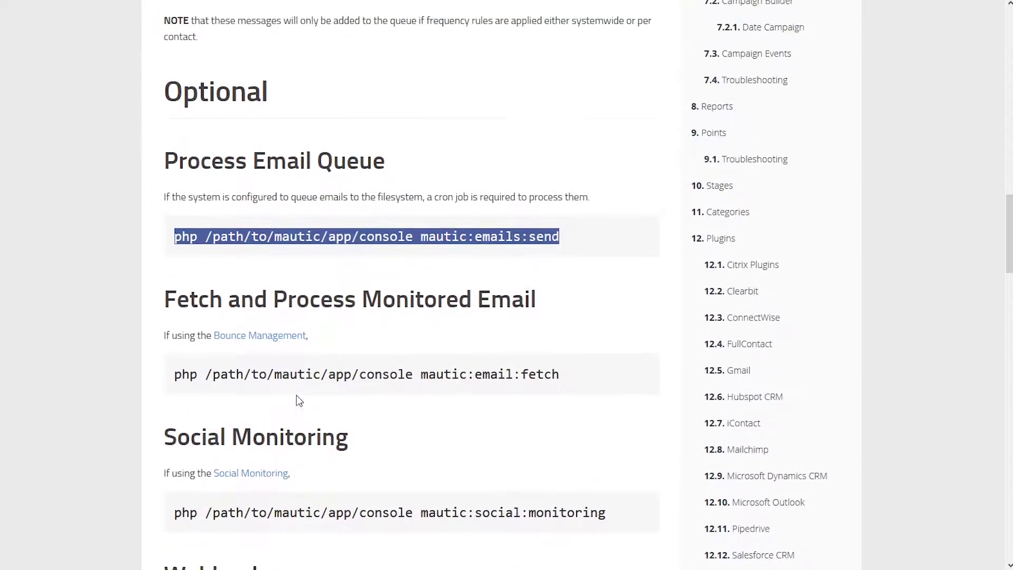
{"action": "scroll", "coordinate": [297, 398], "scroll_direction": "up", "scroll_amount": 8}
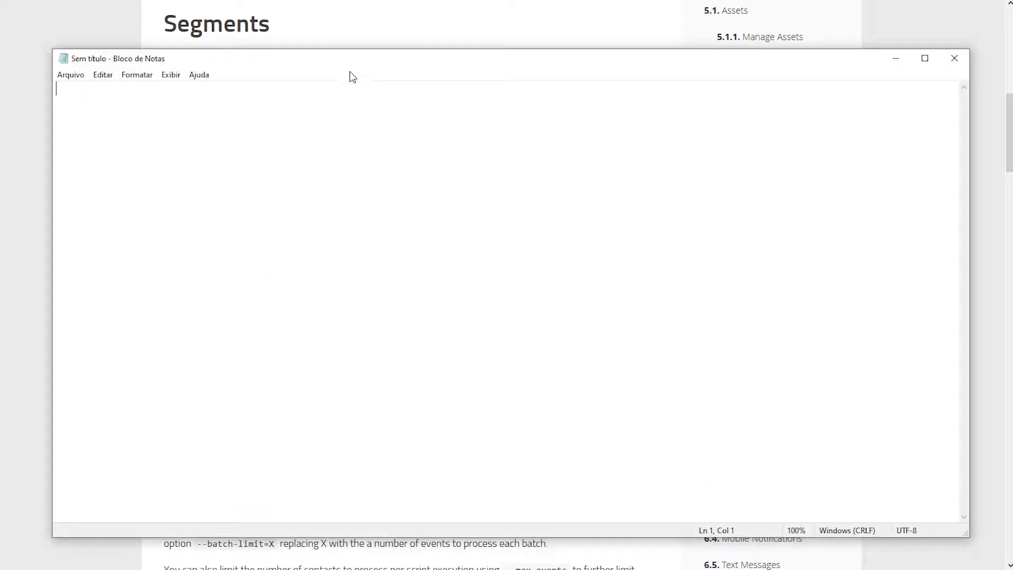
Make the Notepad window narrower and move it to the upper right of the screen
{"action": "left_click_drag", "start_coordinate": [966, 271], "coordinate": [546, 275]}
{"action": "left_click_drag", "start_coordinate": [324, 68], "coordinate": [731, 34]}
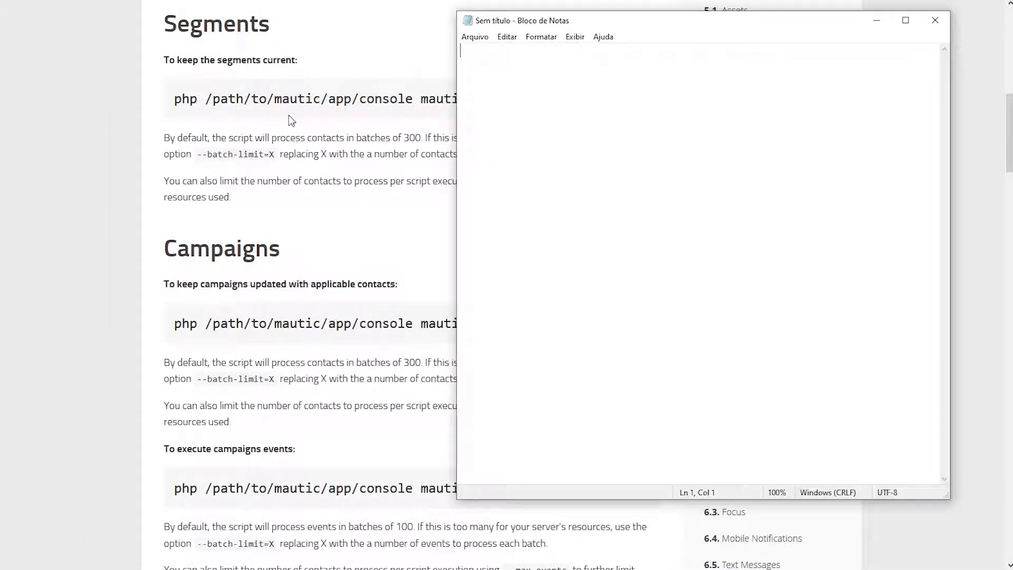
{"action": "left_click", "coordinate": [293, 109]}
Select the php at the start of the docs' mautic:segments:update command
{"action": "scroll", "coordinate": [292, 110], "scroll_direction": "up", "scroll_amount": 2}
{"action": "scroll", "coordinate": [293, 109], "scroll_direction": "up", "scroll_amount": 1}
{"action": "left_click_drag", "start_coordinate": [175, 230], "coordinate": [629, 238]}
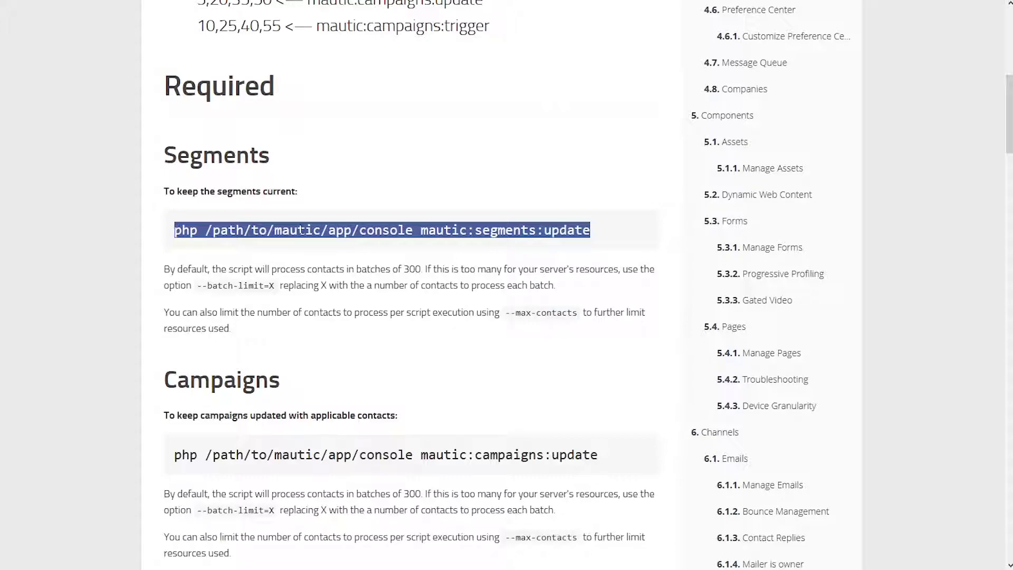
{"action": "left_click", "coordinate": [304, 228]}
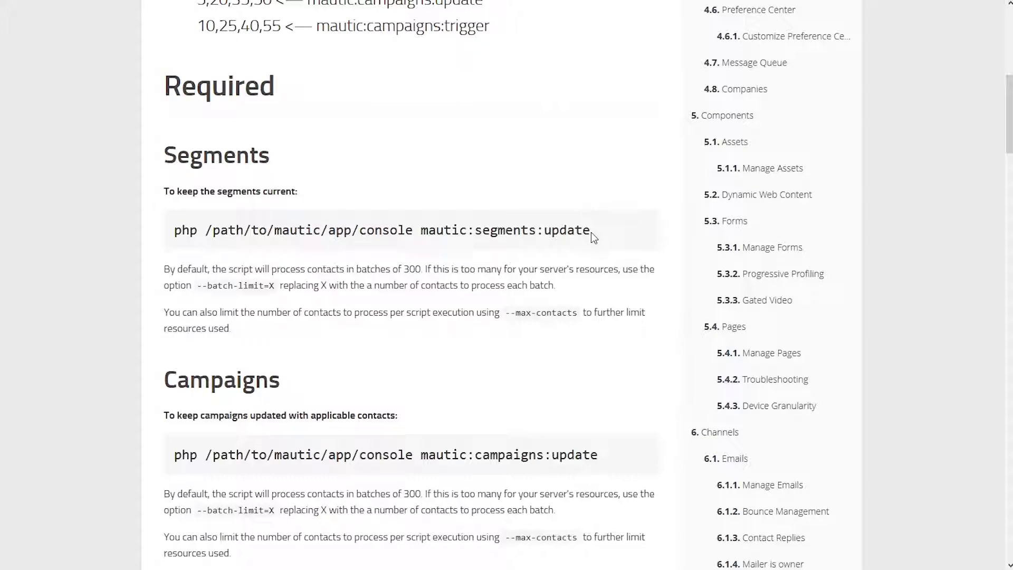
{"action": "double_click", "coordinate": [185, 234]}
{"action": "left_click", "coordinate": [186, 227]}
{"action": "double_click", "coordinate": [186, 227]}
{"action": "left_click", "coordinate": [176, 231]}
{"action": "left_click_drag", "start_coordinate": [198, 231], "coordinate": [169, 233]}
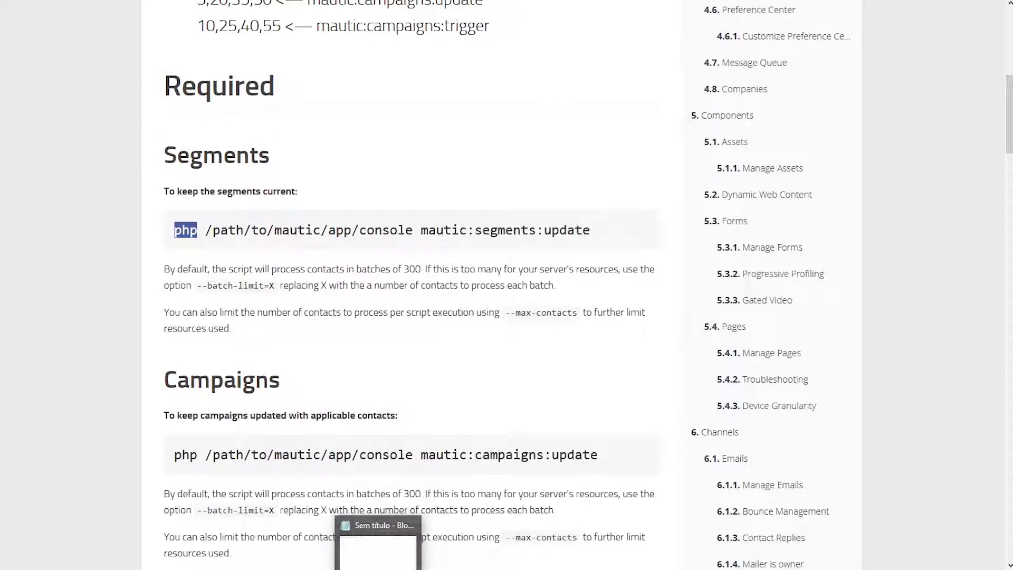
Below two blank lines, type php plus the account's /home/…/public_html/app/console path
{"action": "left_click", "coordinate": [393, 545]}
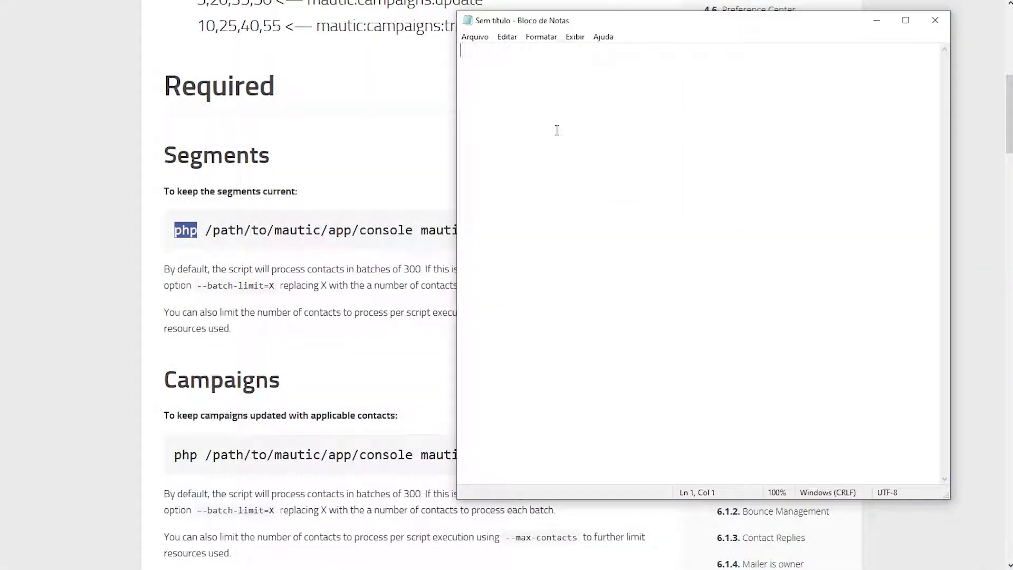
{"action": "key", "text": "Return"}
{"action": "key", "text": "Return"}
{"action": "type", "text": "php"}
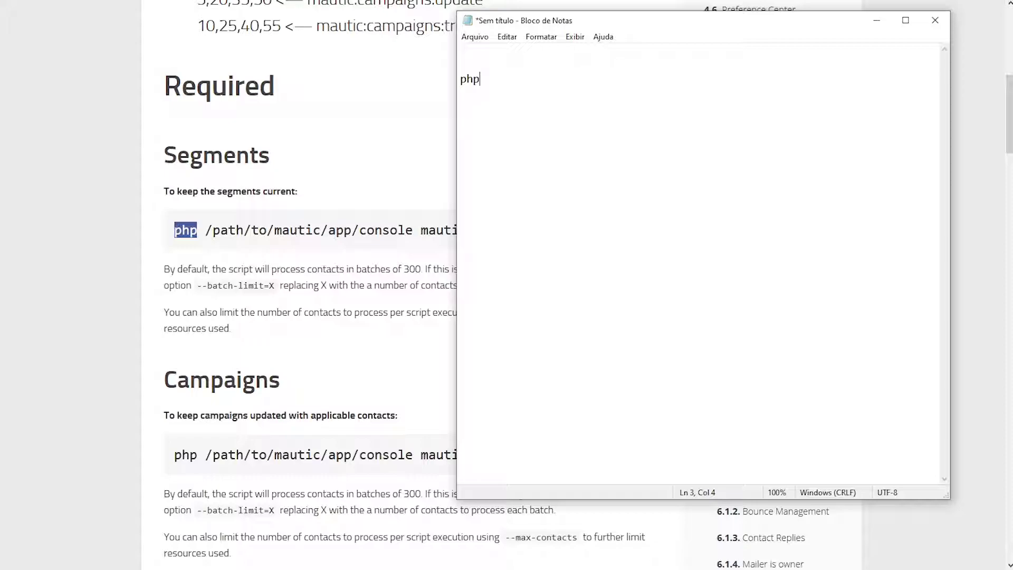
{"action": "type", "text": "72"}
{"action": "key", "text": "BackSpace"}
{"action": "type", "text": ".2"}
{"action": "key", "text": "BackSpace"}
{"action": "key", "text": "BackSpace"}
{"action": "key", "text": "BackSpace"}
{"action": "type", "text": "/home/ensinoweb"}
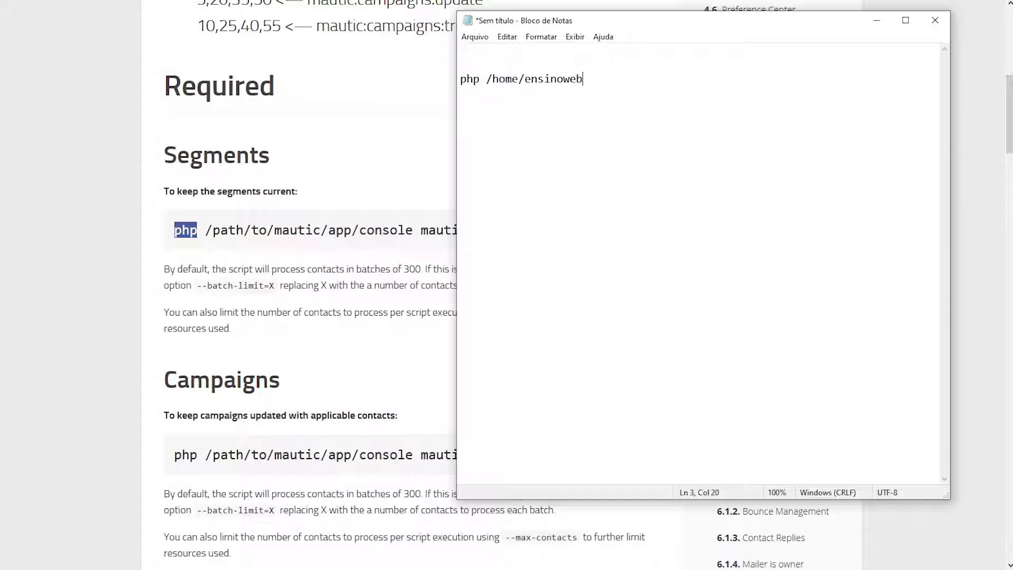
{"action": "type", "text": "/public)"}
{"action": "key", "text": "BackSpace"}
{"action": "type", "text": "_html"}
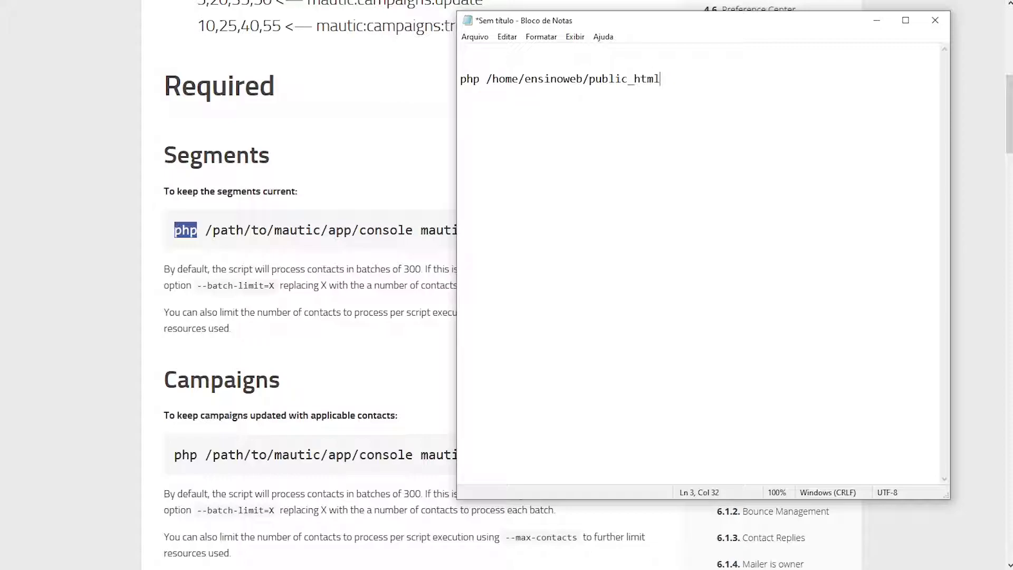
{"action": "type", "text": "/app/console"}
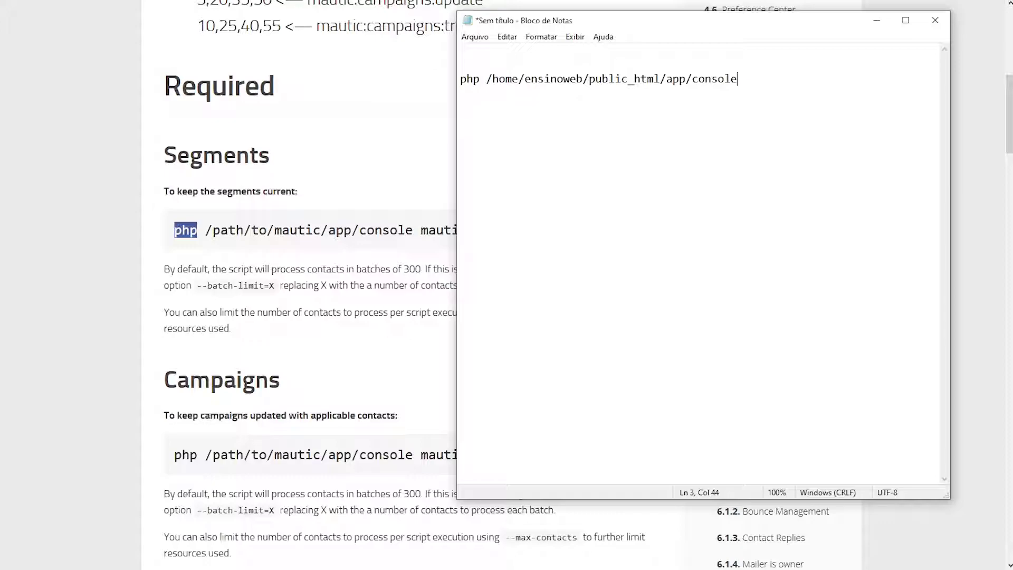
Try a /var/www site htdocs path instead, then revert to the home public_html path
{"action": "left_click_drag", "start_coordinate": [486, 80], "coordinate": [740, 82]}
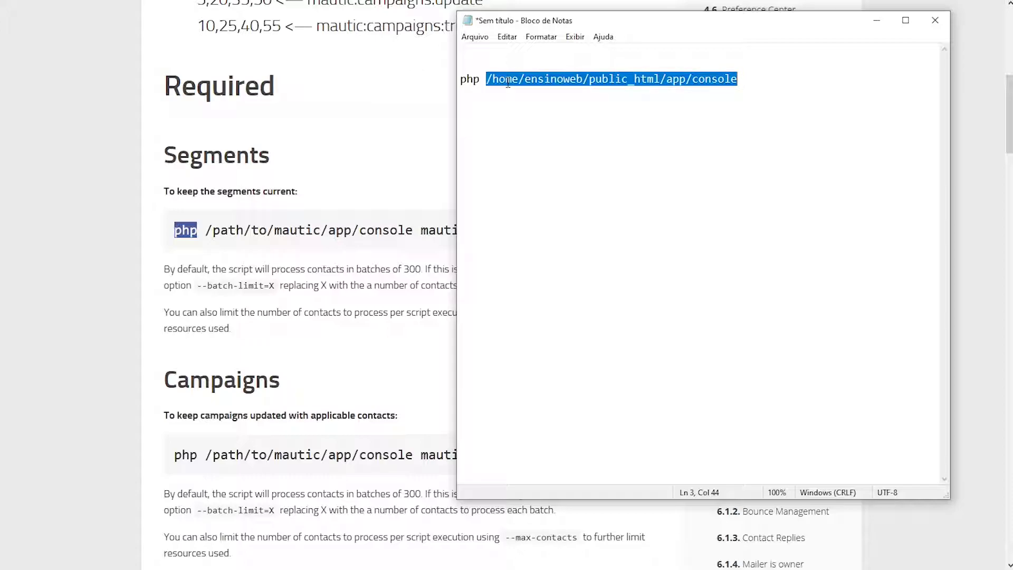
{"action": "left_click_drag", "start_coordinate": [493, 83], "coordinate": [661, 86]}
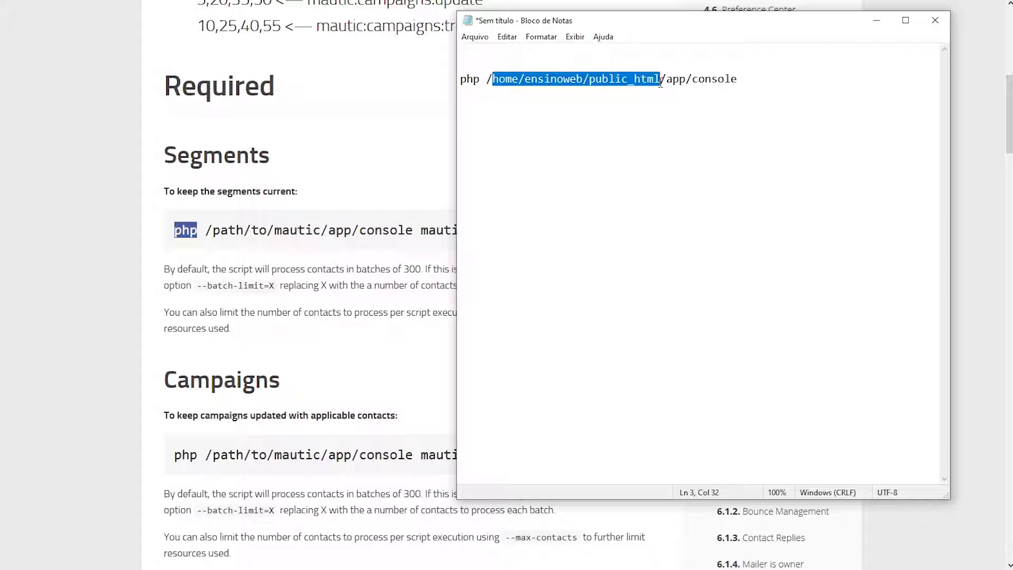
{"action": "type", "text": "var"}
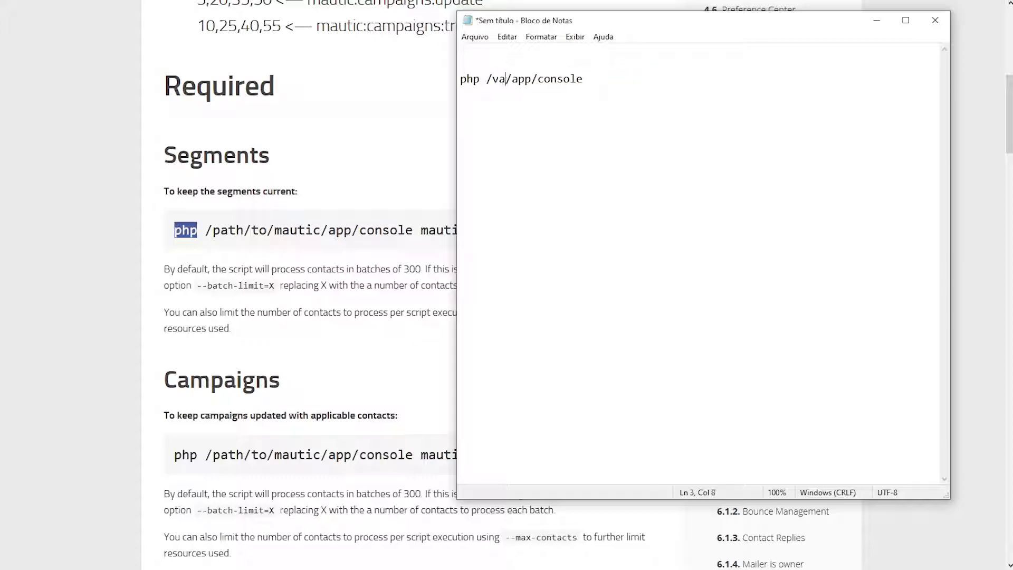
{"action": "type", "text": "/www"}
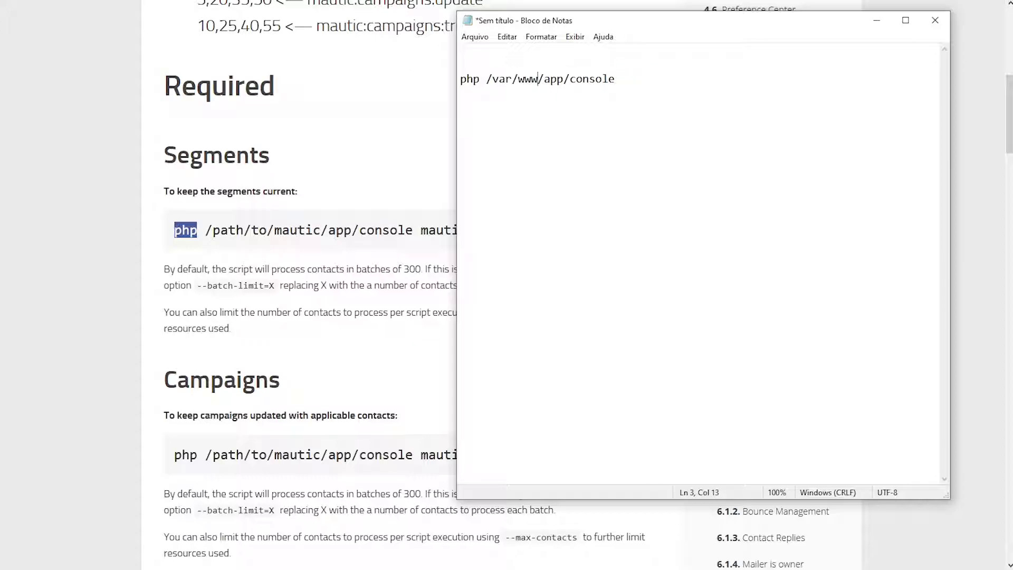
{"action": "type", "text": "/"}
{"action": "type", "text": "mkt.ensinoweb.com/"}
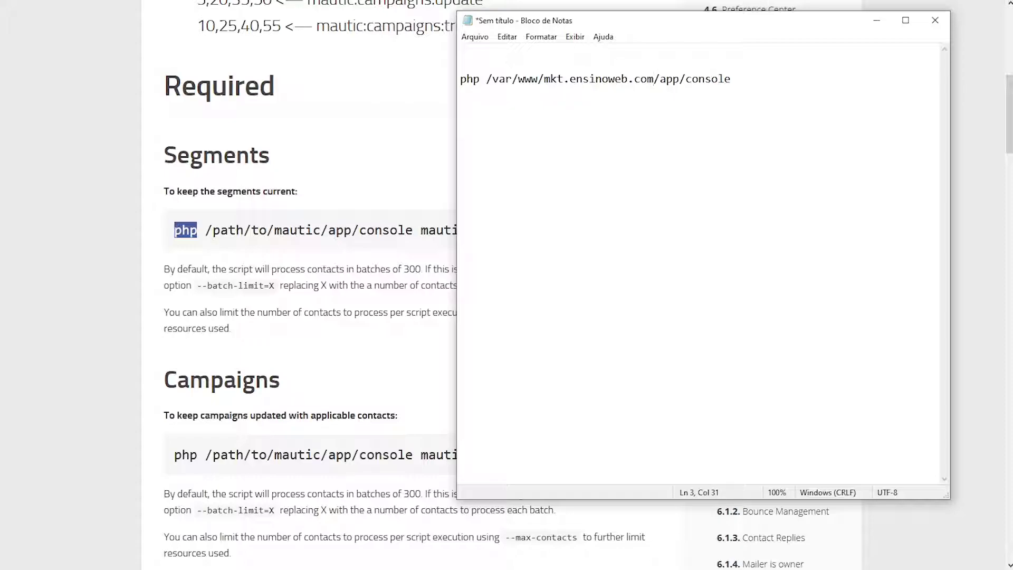
{"action": "key", "text": "Right"}
{"action": "type", "text": "htdocs/"}
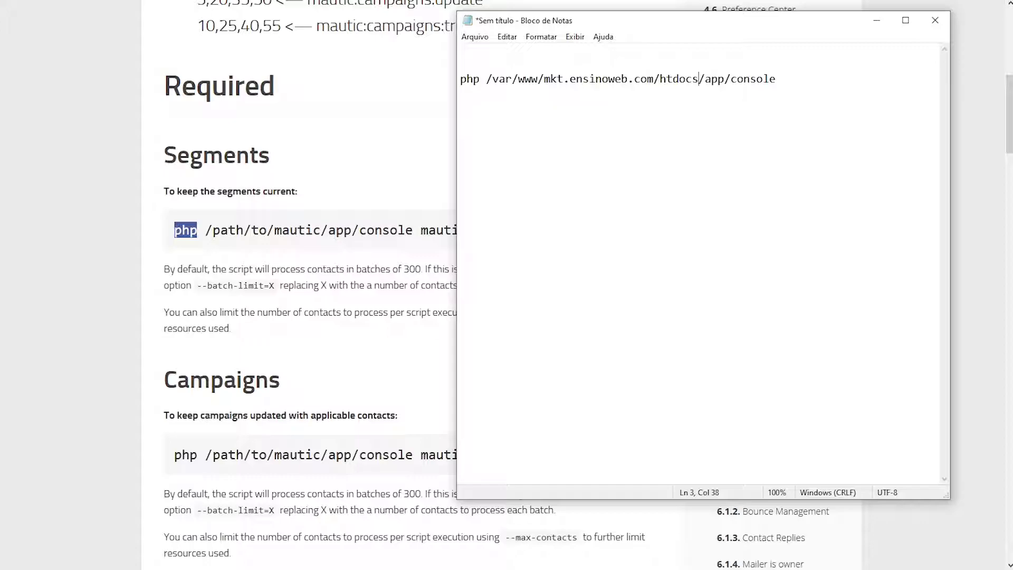
{"action": "key", "text": "BackSpace"}
{"action": "key", "text": "BackSpace"}
{"action": "key", "text": "BackSpace"}
{"action": "key", "text": "BackSpace"}
{"action": "key", "text": "BackSpace"}
{"action": "key", "text": "BackSpace"}
{"action": "key", "text": "BackSpace"}
{"action": "key", "text": "BackSpace"}
{"action": "key", "text": "BackSpace"}
{"action": "key", "text": "BackSpace"}
{"action": "key", "text": "BackSpace"}
{"action": "key", "text": "BackSpace"}
{"action": "key", "text": "BackSpace"}
{"action": "key", "text": "BackSpace"}
{"action": "key", "text": "BackSpace"}
{"action": "key", "text": "BackSpace"}
{"action": "key", "text": "BackSpace"}
{"action": "key", "text": "BackSpace"}
{"action": "key", "text": "BackSpace"}
{"action": "key", "text": "BackSpace"}
{"action": "key", "text": "BackSpace"}
{"action": "key", "text": "BackSpace"}
{"action": "key", "text": "BackSpace"}
{"action": "type", "text": "home/j"}
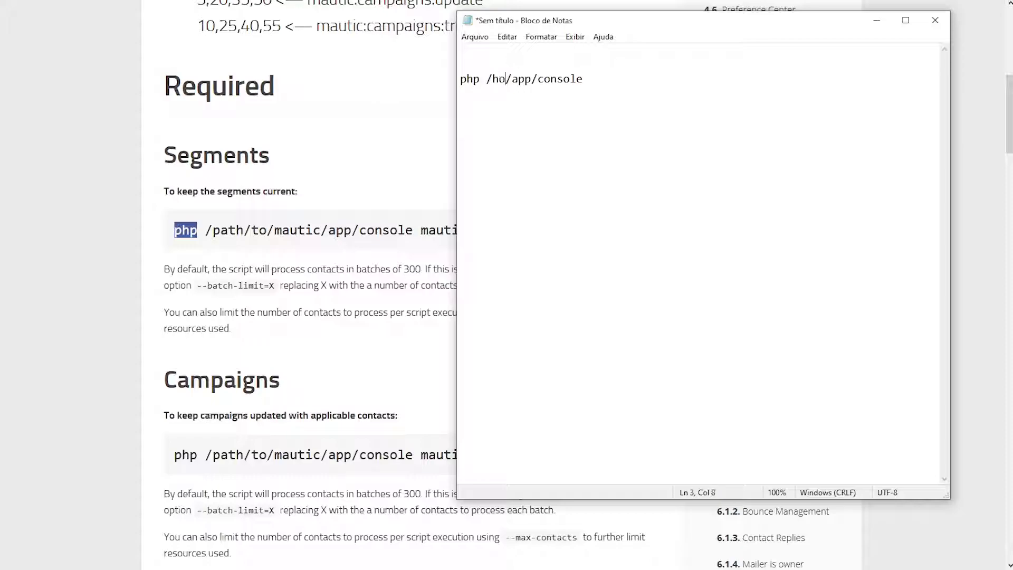
{"action": "key", "text": "BackSpace"}
{"action": "type", "text": "ensinoweb"}
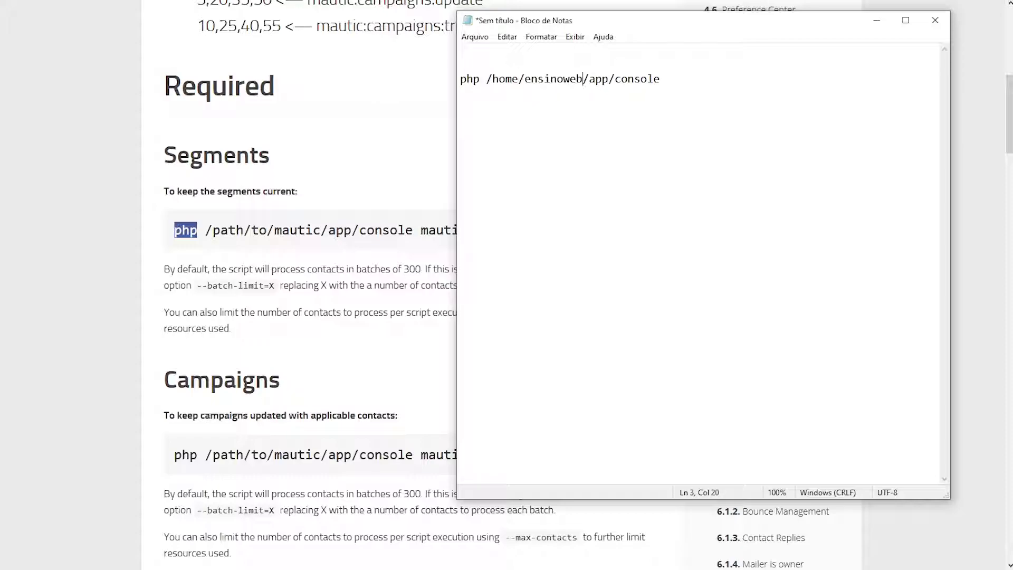
{"action": "type", "text": "/"}
{"action": "type", "text": "public_h"}
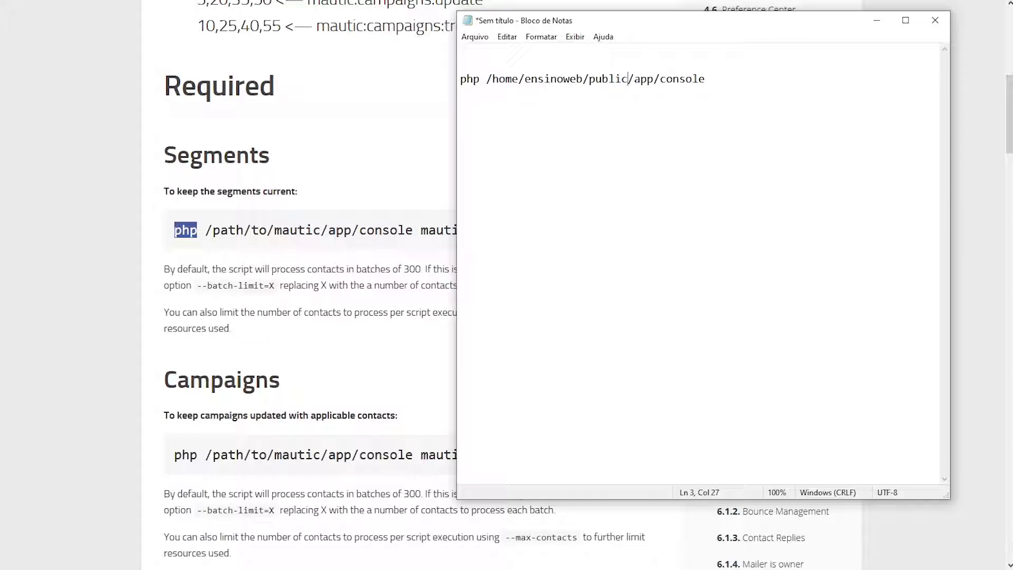
{"action": "type", "text": "tml"}
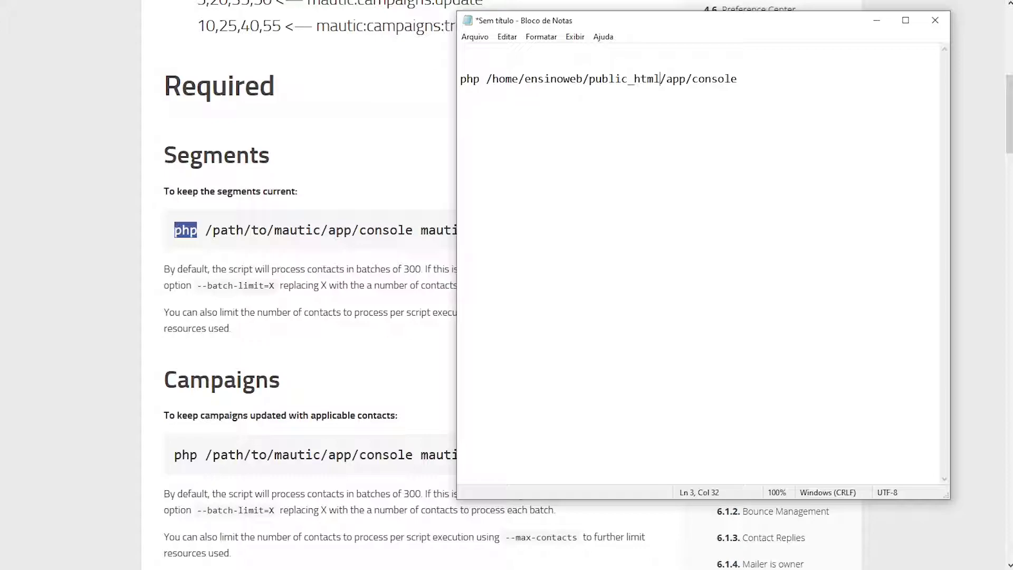
Select the mautic:segments part of the command in the documentation
{"action": "left_click", "coordinate": [745, 80]}
{"action": "left_click", "coordinate": [423, 237]}
{"action": "left_click_drag", "start_coordinate": [421, 232], "coordinate": [538, 231]}
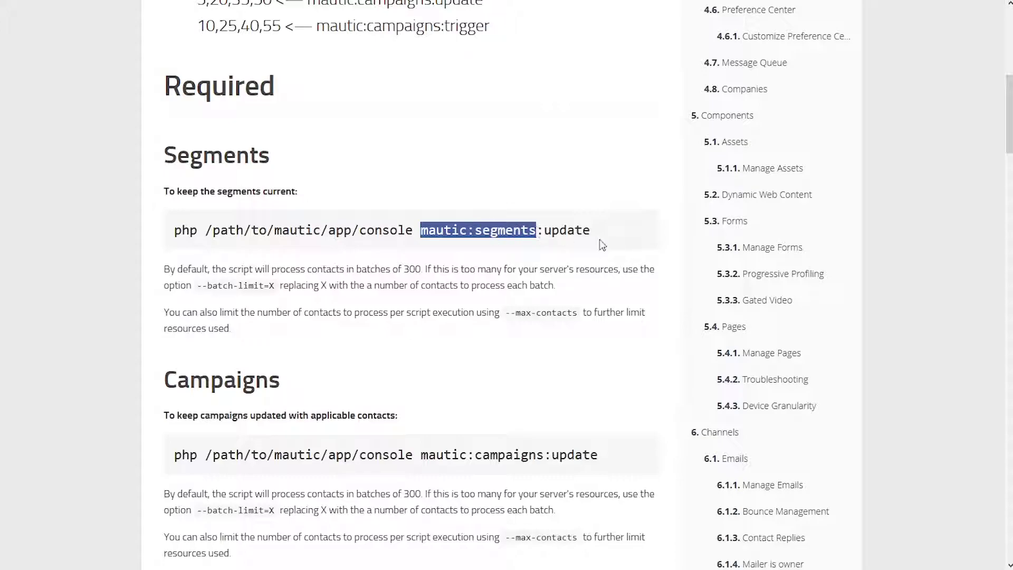
Copy mautic:segments:update from the docs and paste it after the console path in Notepad
{"action": "left_click", "coordinate": [577, 229]}
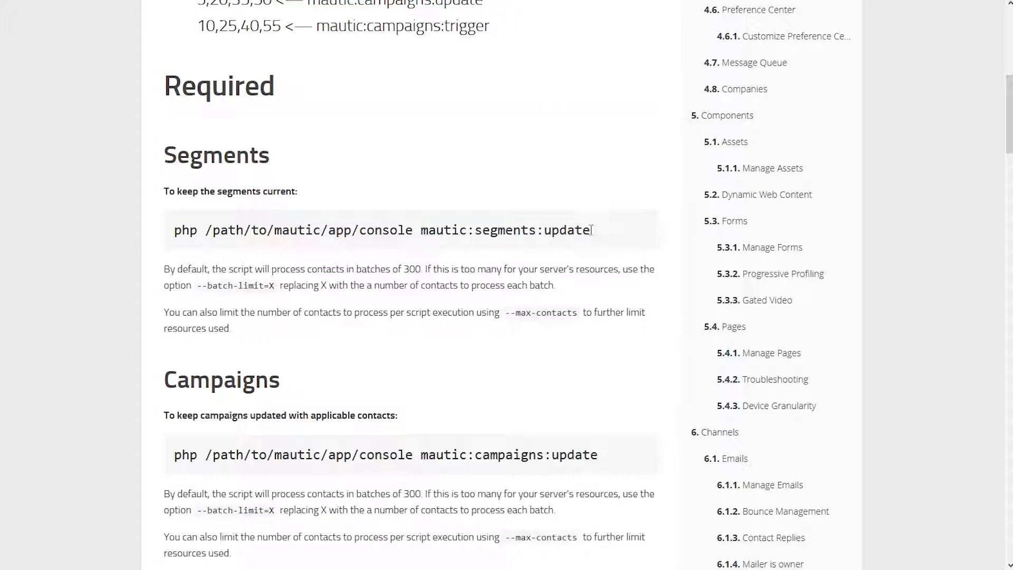
{"action": "left_click_drag", "start_coordinate": [591, 230], "coordinate": [420, 231]}
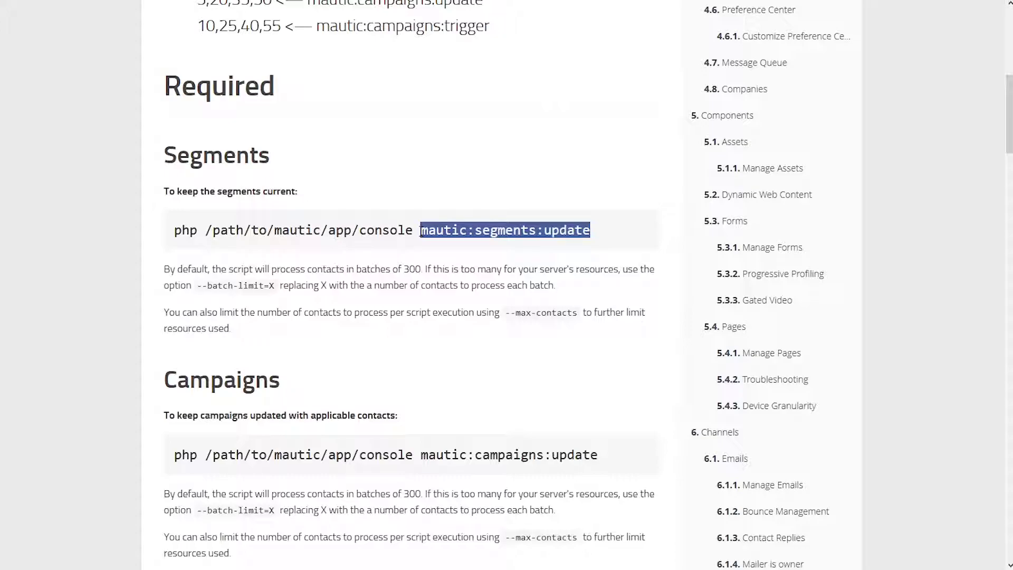
{"action": "key", "text": "ctrl+c"}
{"action": "key", "text": "alt+Tab"}
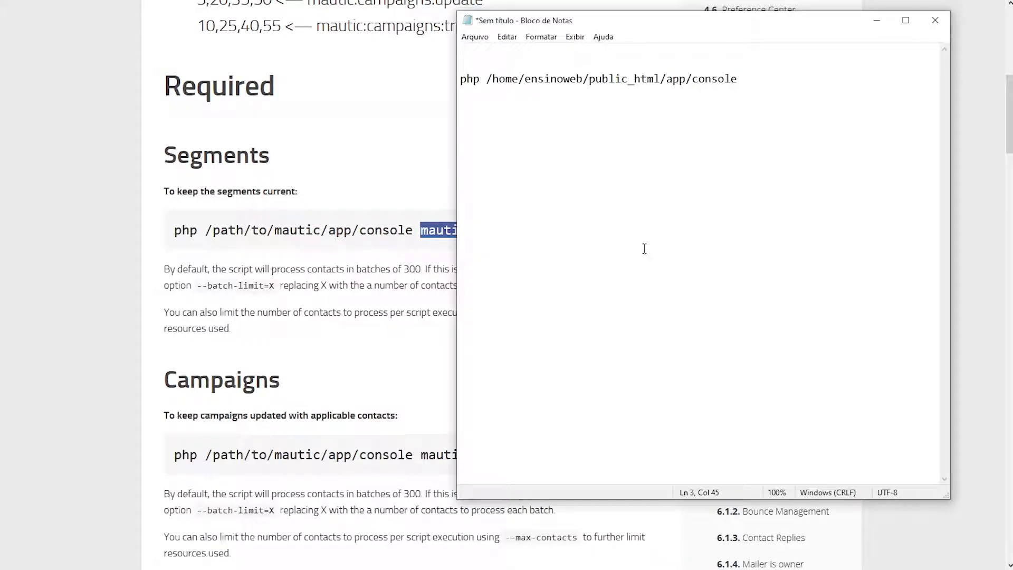
{"action": "key", "text": "ctrl+v"}
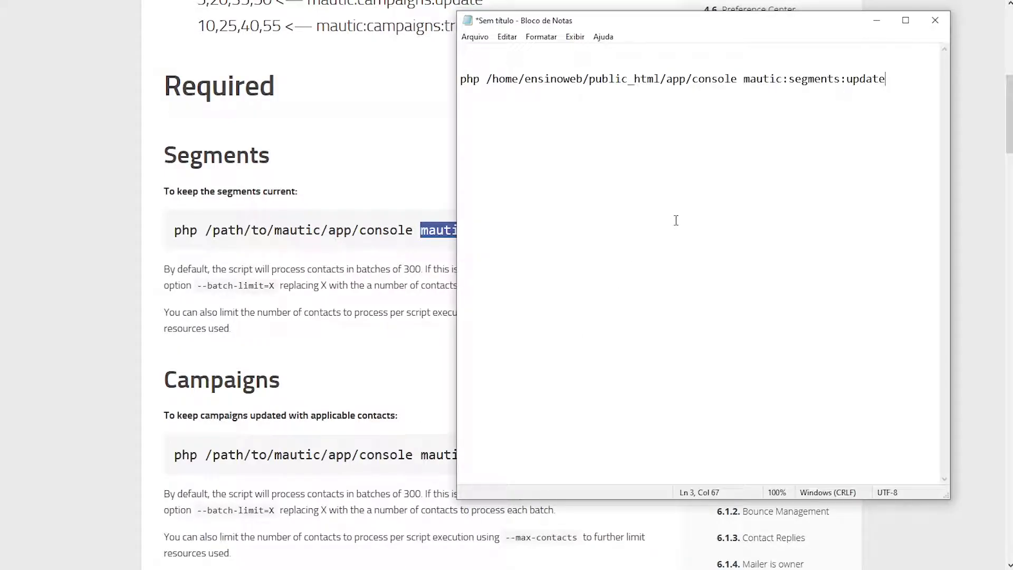
Copy the complete segments command line and paste a duplicate of it two lines below
{"action": "left_click_drag", "start_coordinate": [893, 79], "coordinate": [458, 74]}
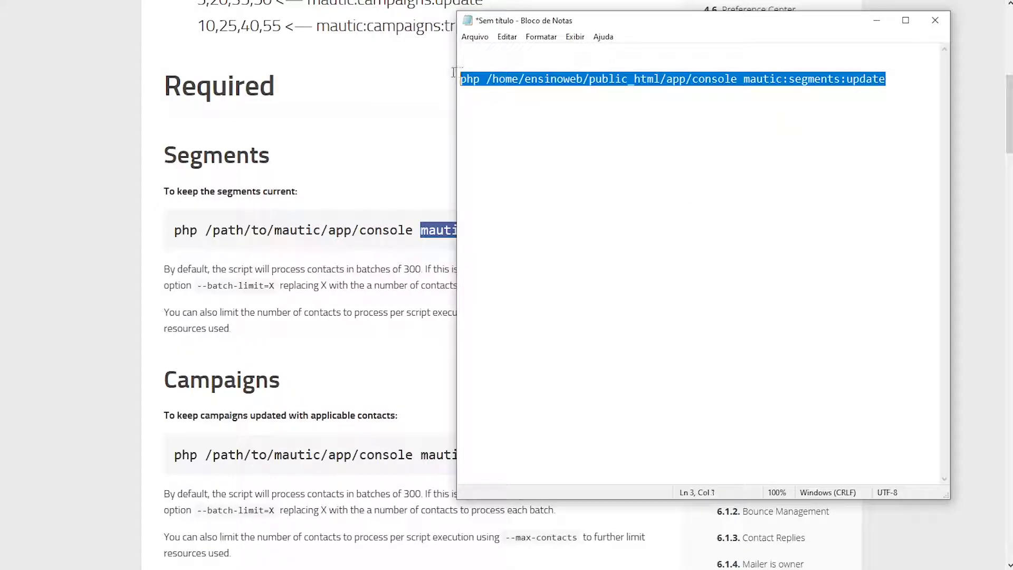
{"action": "left_click", "coordinate": [537, 77]}
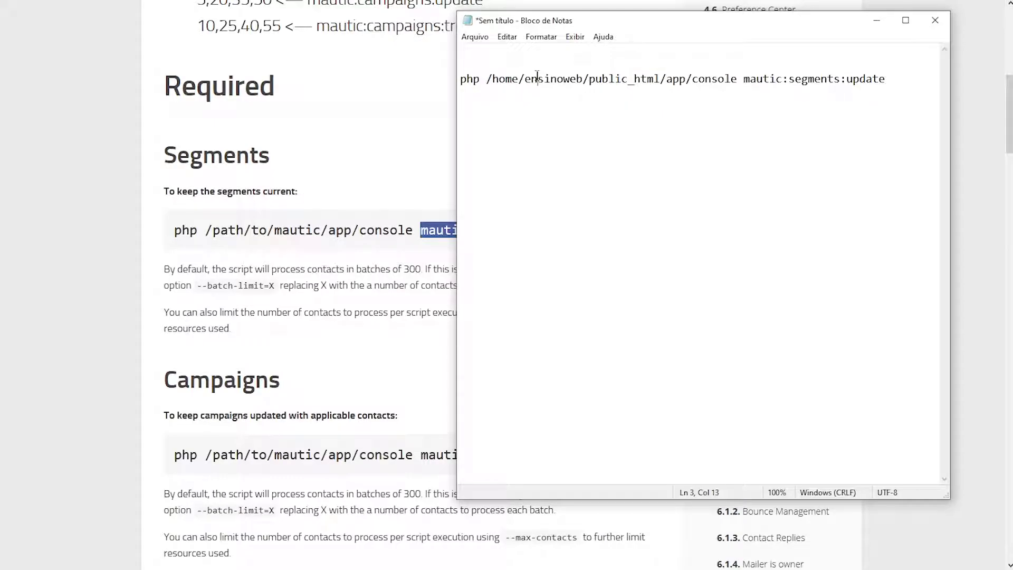
{"action": "double_click", "coordinate": [471, 78]}
{"action": "left_click_drag", "start_coordinate": [744, 80], "coordinate": [399, 83]}
{"action": "left_click", "coordinate": [892, 78]}
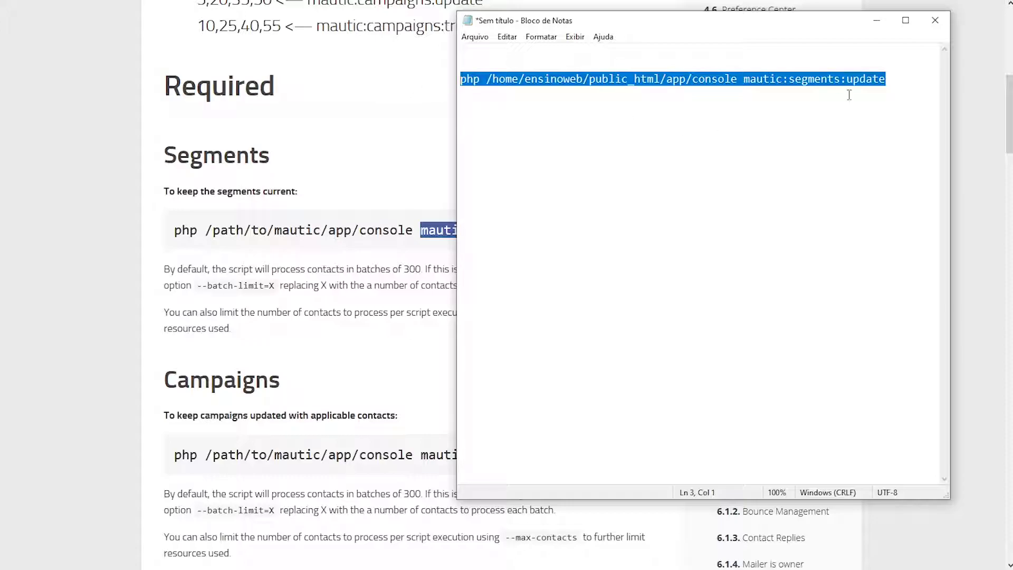
{"action": "left_click", "coordinate": [897, 79]}
{"action": "key", "text": "Return"}
{"action": "key", "text": "Return"}
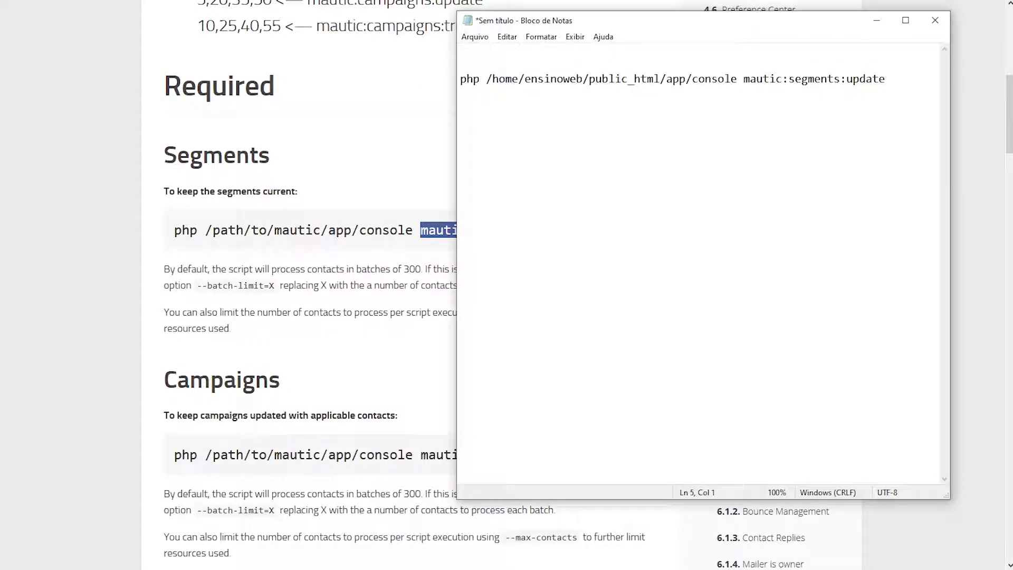
{"action": "key", "text": "ctrl+v"}
Replace the duplicate line's command name with mautic:campaigns:update copied from the docs
{"action": "left_click", "coordinate": [332, 300]}
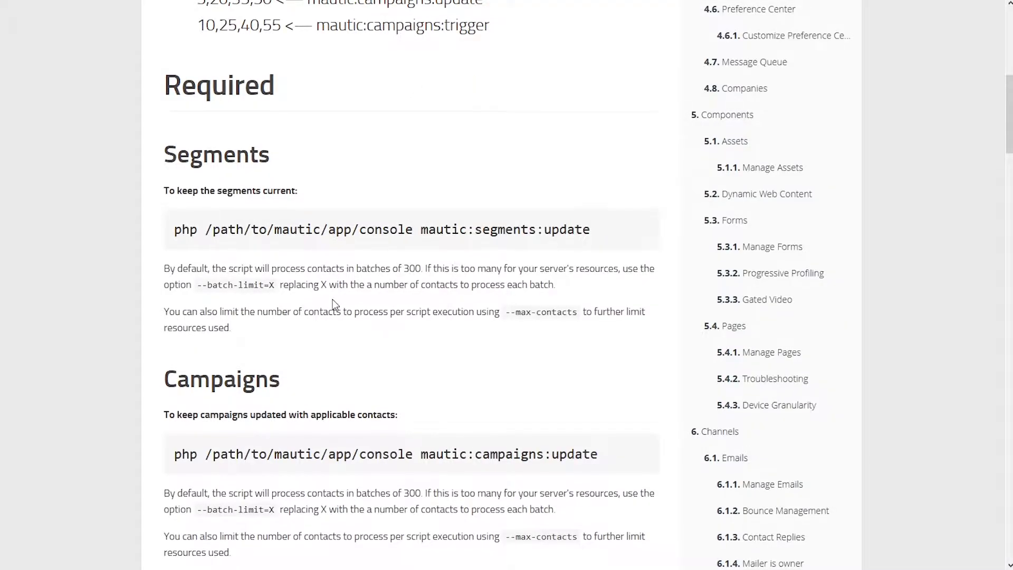
{"action": "scroll", "coordinate": [332, 300], "scroll_direction": "down", "scroll_amount": 3}
{"action": "left_click_drag", "start_coordinate": [424, 258], "coordinate": [604, 263]}
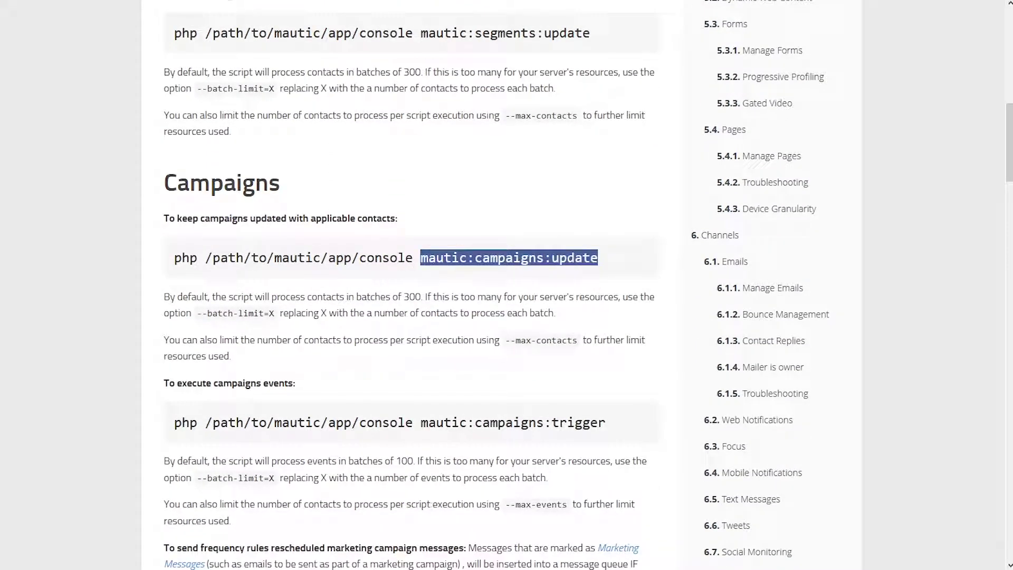
{"action": "key", "text": "alt+Tab"}
{"action": "left_click_drag", "start_coordinate": [741, 107], "coordinate": [905, 106]}
{"action": "key", "text": "ctrl+v"}
{"action": "left_click_drag", "start_coordinate": [744, 107], "coordinate": [909, 109]}
{"action": "left_click_drag", "start_coordinate": [738, 107], "coordinate": [462, 108]}
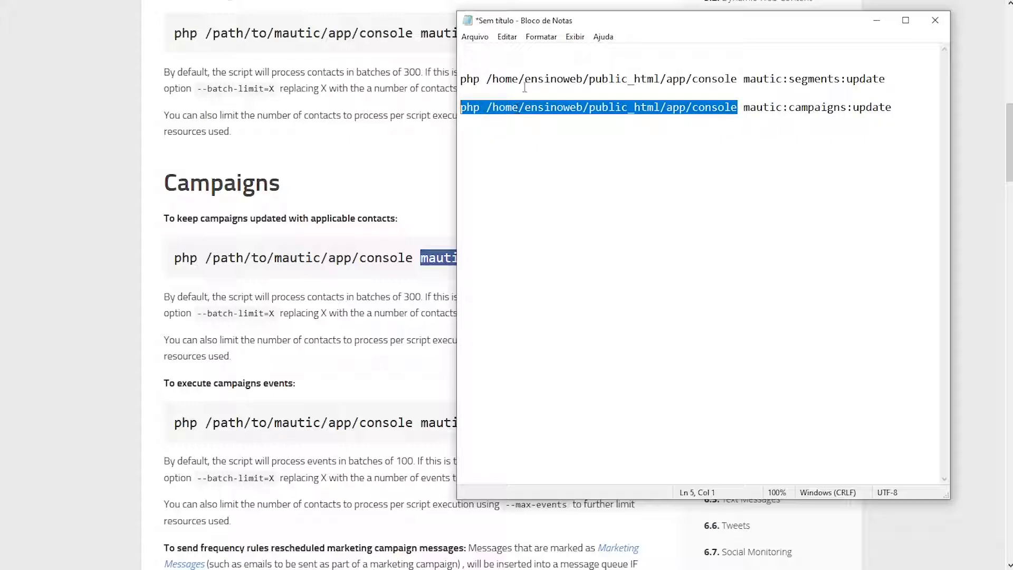
Add the headings 'Atualização de Lista' and 'Atualização de Campanha' above the two commands
{"action": "left_click", "coordinate": [535, 63]}
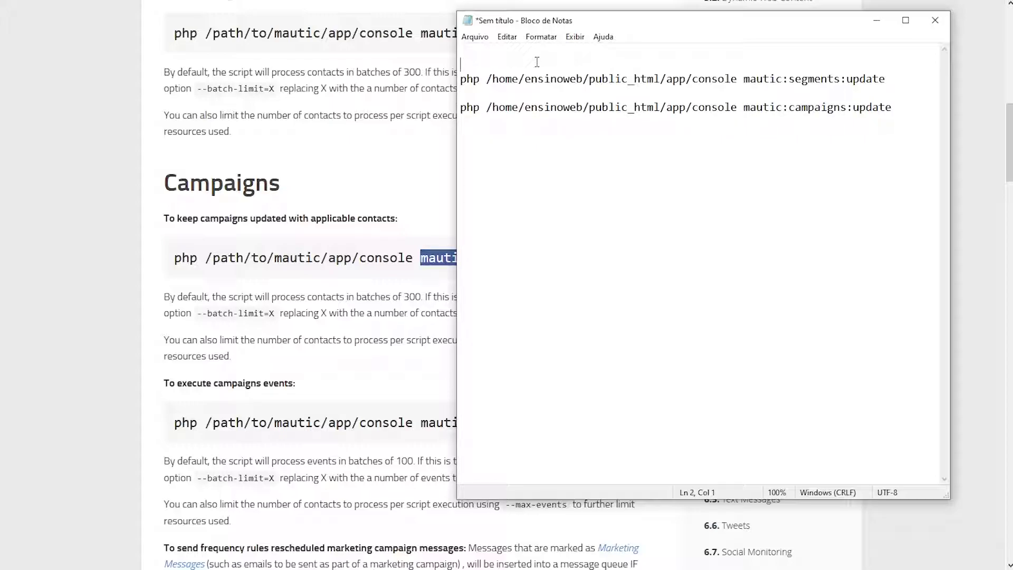
{"action": "type", "text": "Atualização de Lista"}
{"action": "left_click", "coordinate": [792, 98]}
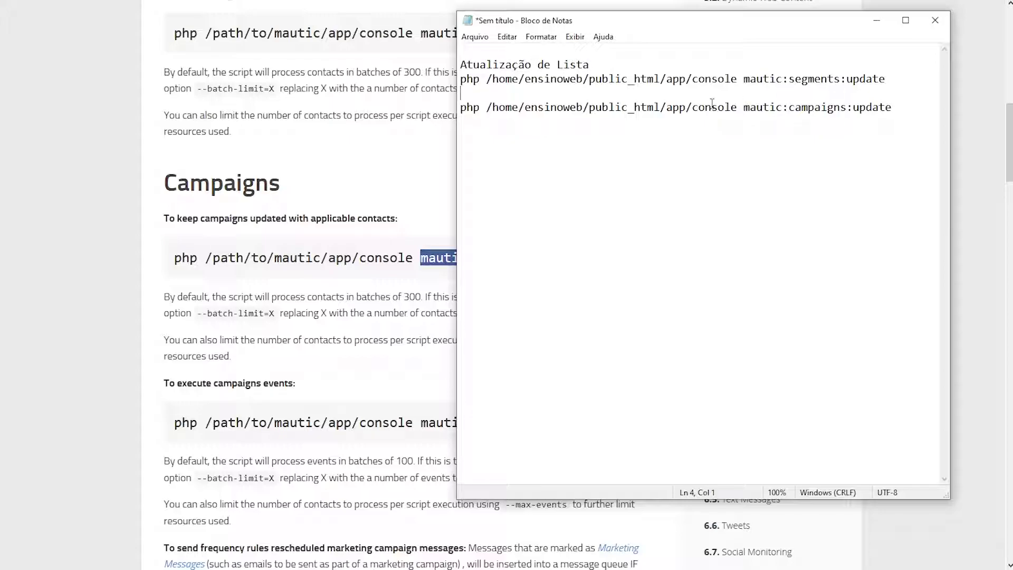
{"action": "key", "text": "Return"}
{"action": "key", "text": "Return"}
{"action": "type", "text": "A"}
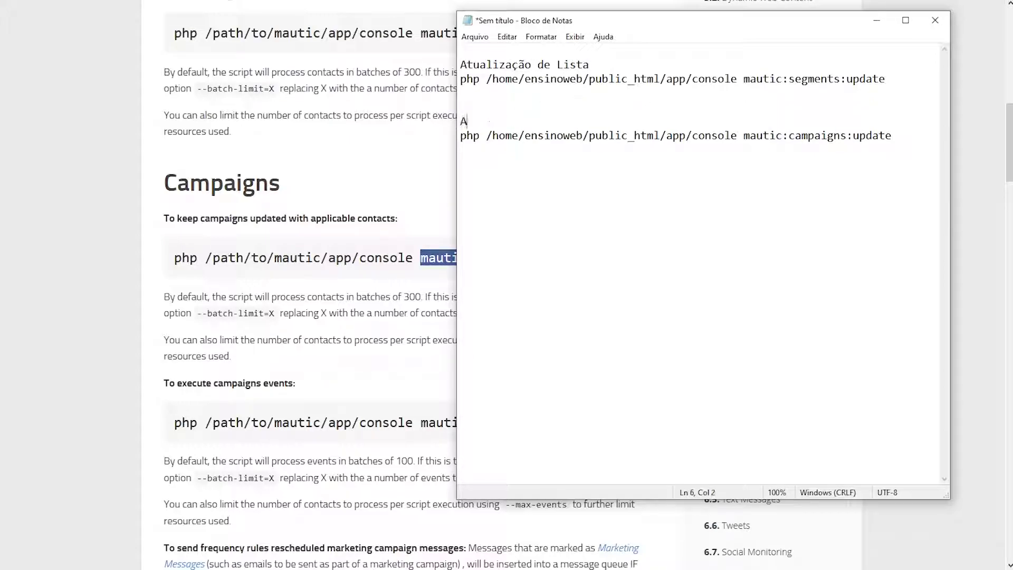
{"action": "type", "text": "tualização de Cam"}
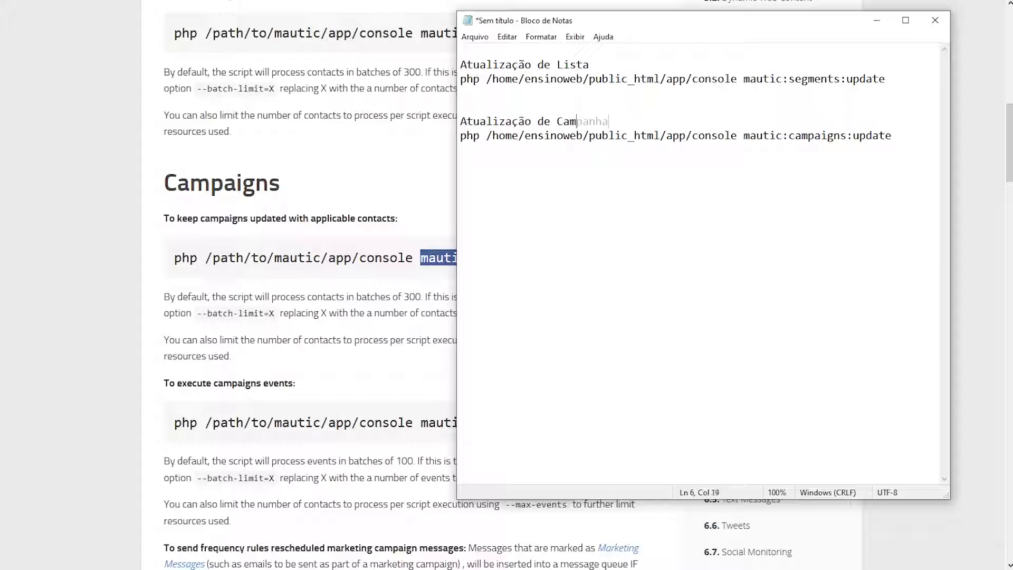
{"action": "key", "text": "Tab"}
{"action": "left_click_drag", "start_coordinate": [897, 135], "coordinate": [460, 137]}
{"action": "left_click_drag", "start_coordinate": [683, 123], "coordinate": [453, 138]}
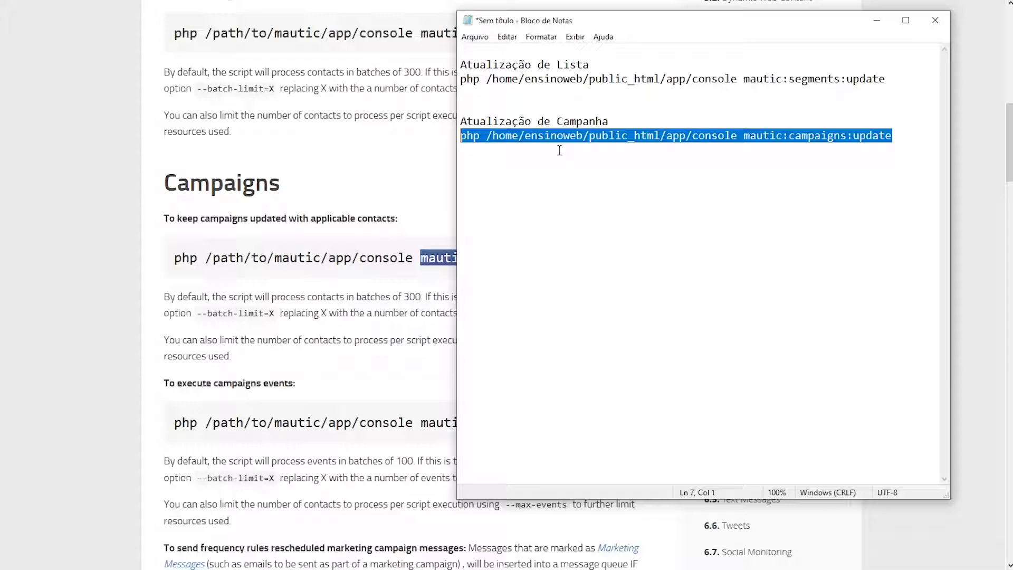
{"action": "left_click", "coordinate": [744, 80]}
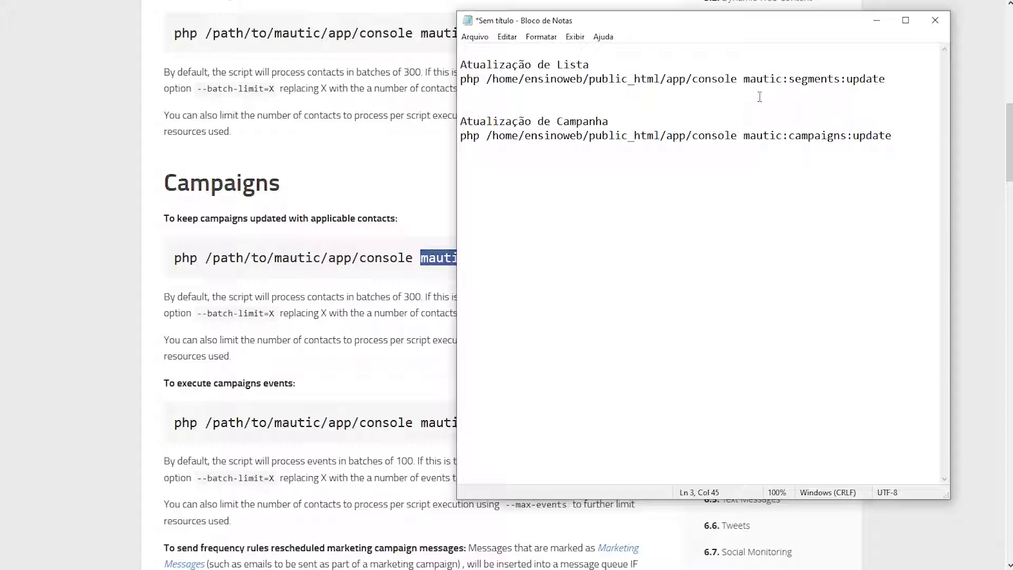
{"action": "left_click", "coordinate": [270, 276]}
Scroll through the Optional cron commands in the Mautic docs, then bring Notepad back to the front
{"action": "scroll", "coordinate": [285, 282], "scroll_direction": "down", "scroll_amount": 5}
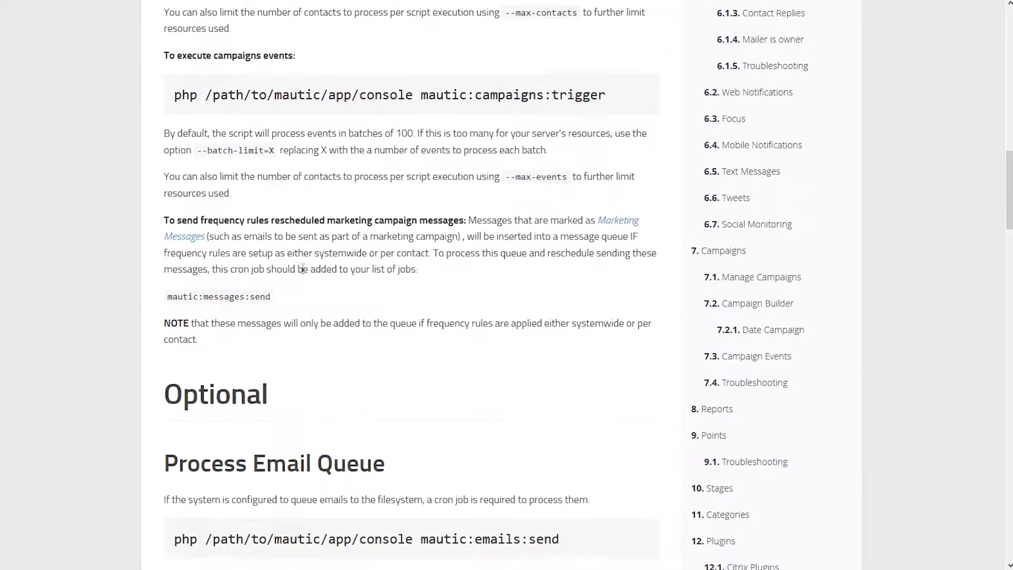
{"action": "scroll", "coordinate": [332, 237], "scroll_direction": "down", "scroll_amount": 7}
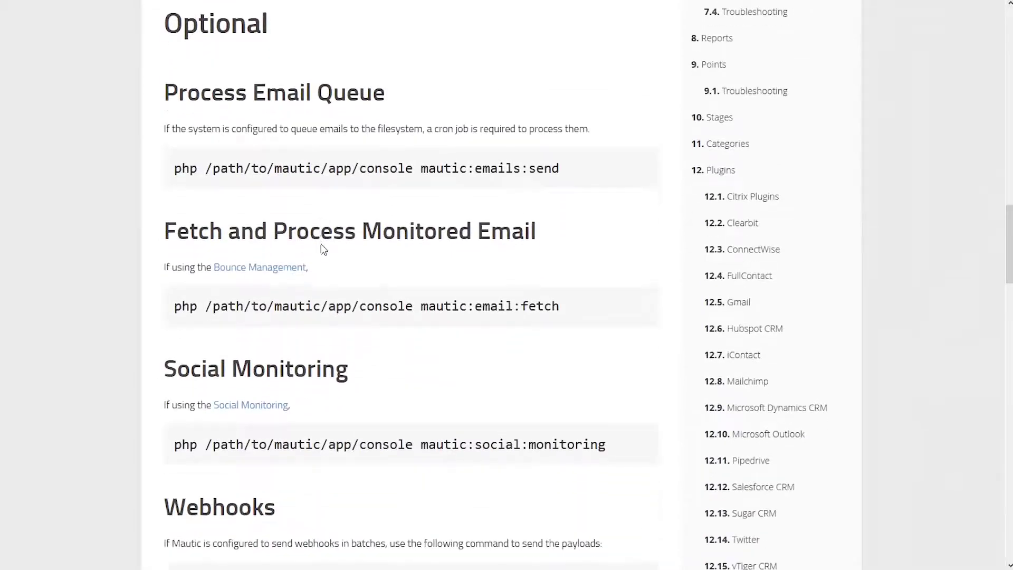
{"action": "scroll", "coordinate": [322, 248], "scroll_direction": "down", "scroll_amount": 3}
{"action": "scroll", "coordinate": [322, 251], "scroll_direction": "down", "scroll_amount": 1}
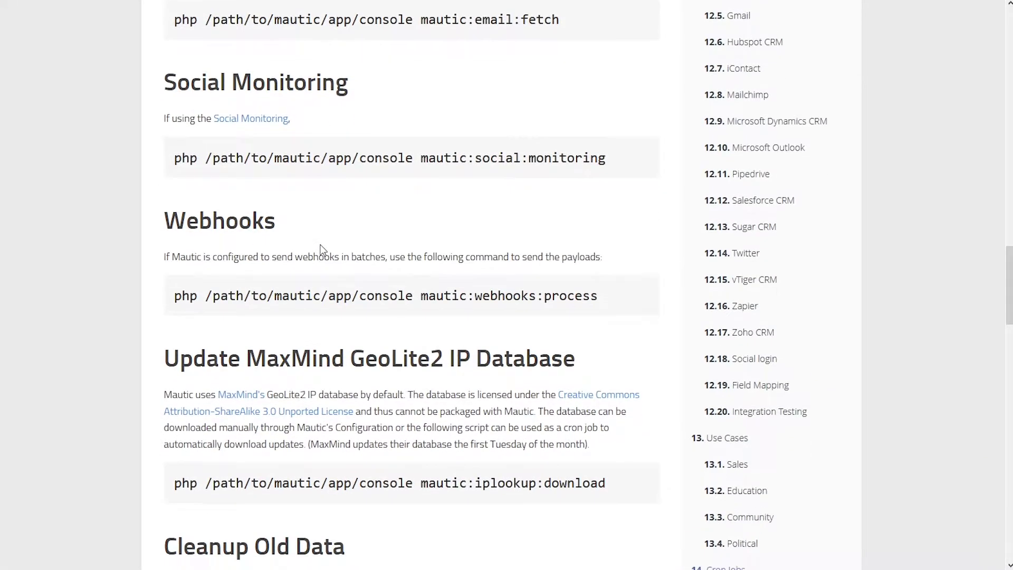
{"action": "scroll", "coordinate": [322, 248], "scroll_direction": "down", "scroll_amount": 2}
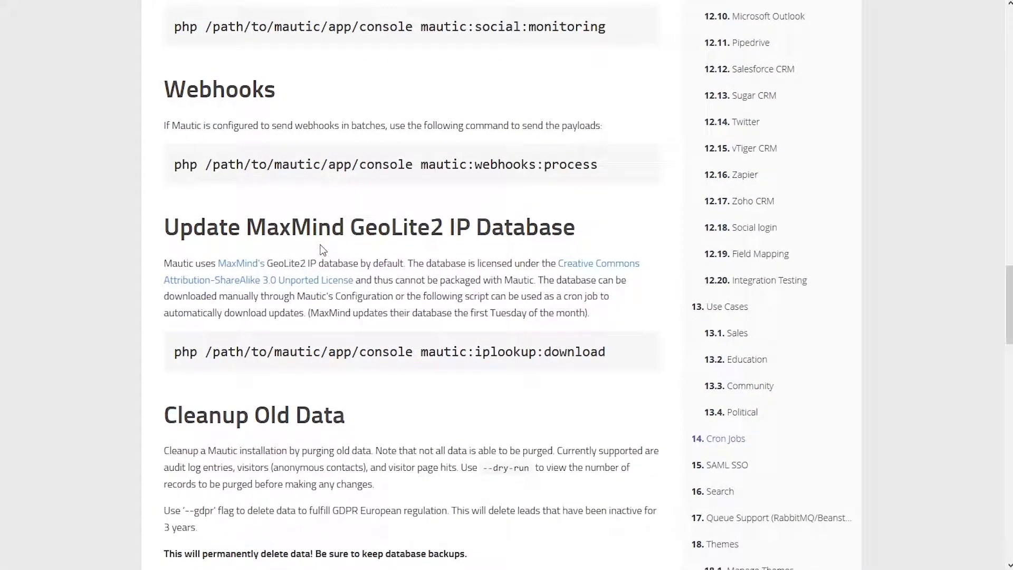
{"action": "scroll", "coordinate": [323, 249], "scroll_direction": "up", "scroll_amount": 6}
{"action": "scroll", "coordinate": [323, 250], "scroll_direction": "up", "scroll_amount": 20}
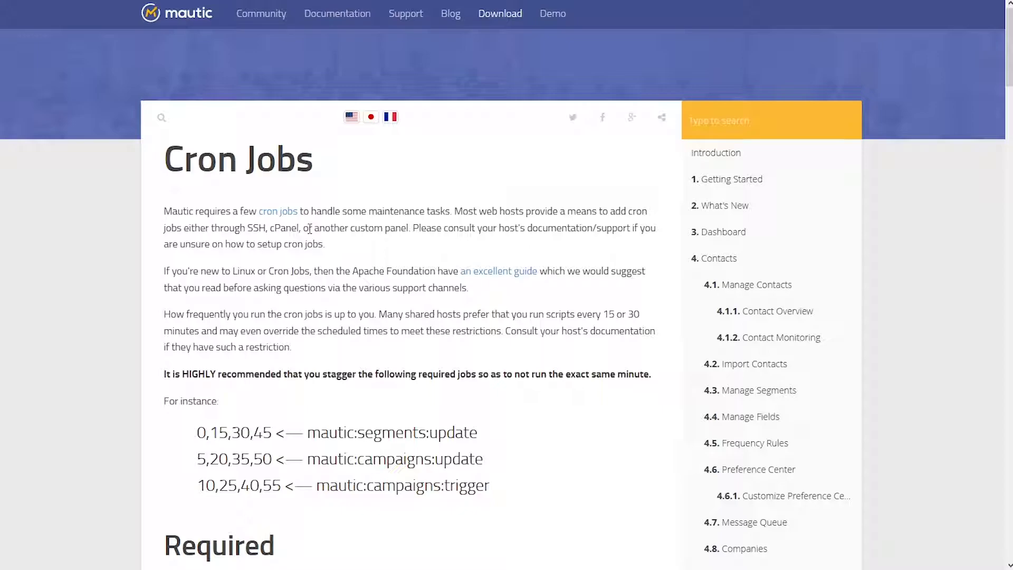
{"action": "left_click", "coordinate": [422, 569]}
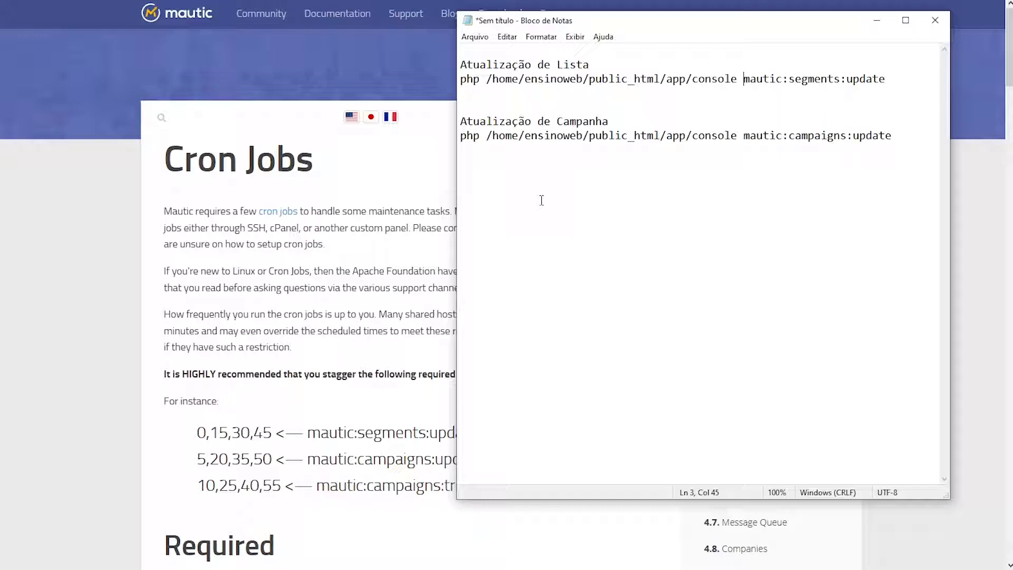
Add a 'TEMPO:' heading below the campaigns command and paste the * * * * * field reference under it
{"action": "double_click", "coordinate": [684, 137]}
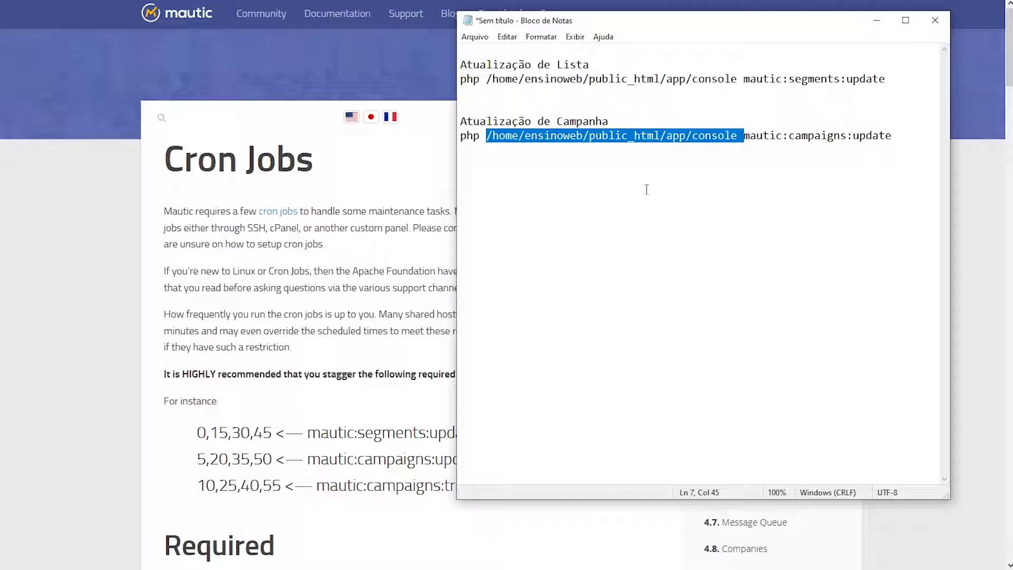
{"action": "left_click", "coordinate": [574, 214]}
{"action": "left_click", "coordinate": [914, 139]}
{"action": "key", "text": "Return"}
{"action": "key", "text": "Return"}
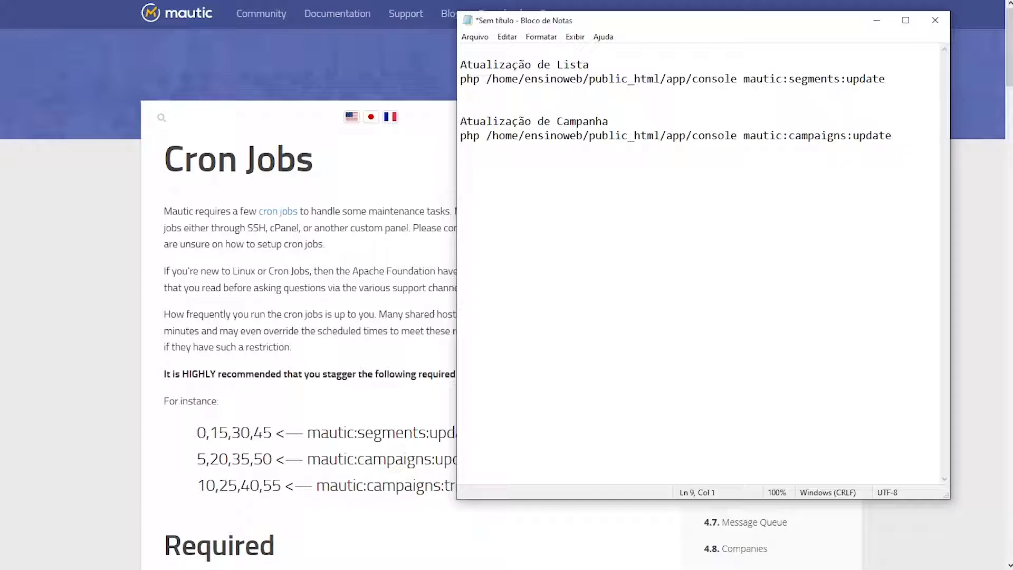
{"action": "type", "text": "TEMPO:"}
{"action": "key", "text": "Return"}
{"action": "type", "text": "* * * * *  --------------- minutos; horas; dias do mês; mês; dias da semana;"}
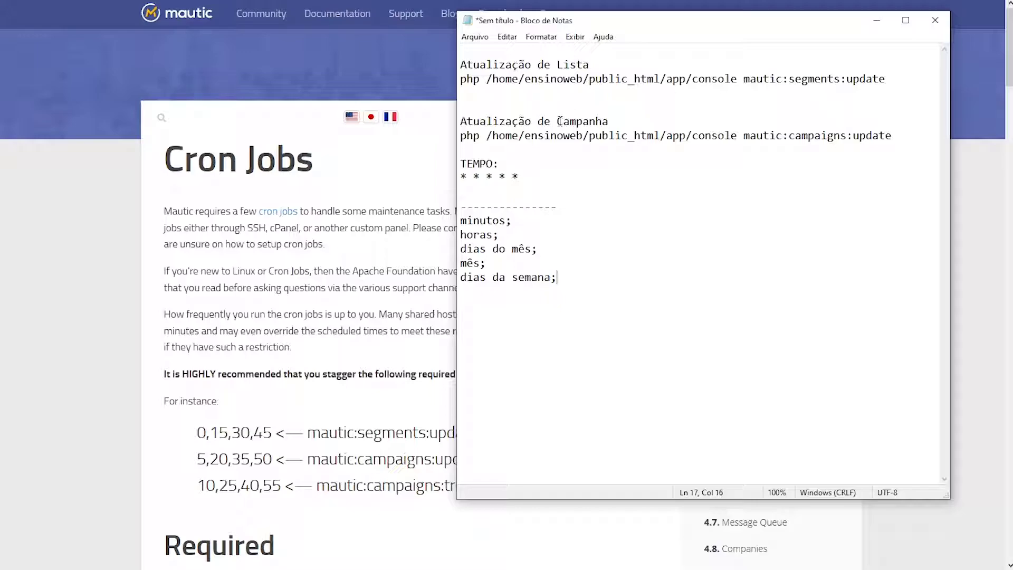
Match each asterisk of the schedule to its label, starting with minutos
{"action": "left_click_drag", "start_coordinate": [520, 176], "coordinate": [458, 175]}
{"action": "left_click", "coordinate": [477, 177]}
{"action": "left_click_drag", "start_coordinate": [467, 178], "coordinate": [486, 177]}
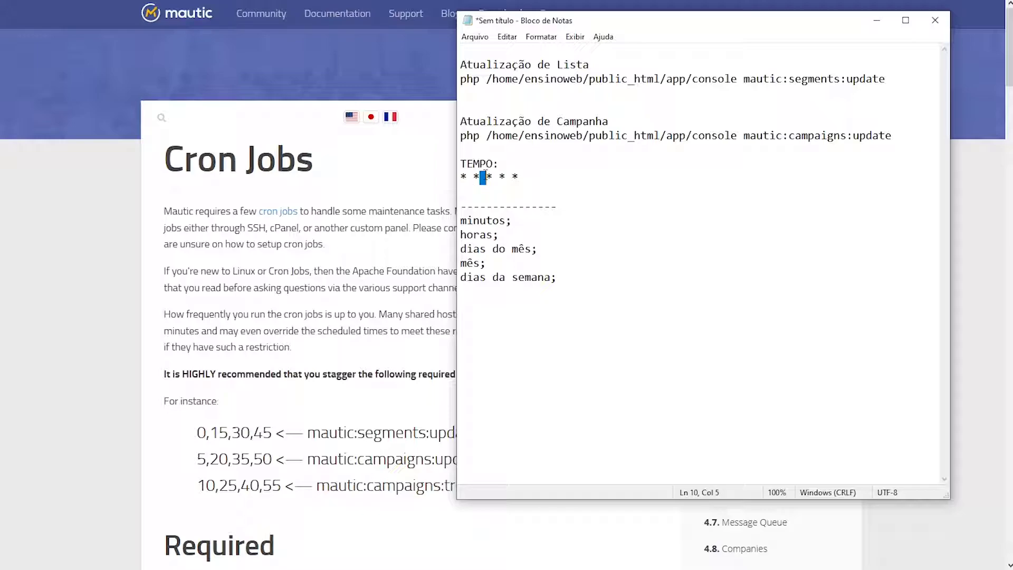
{"action": "left_click", "coordinate": [520, 176]}
{"action": "left_click_drag", "start_coordinate": [460, 178], "coordinate": [521, 177]}
{"action": "left_click", "coordinate": [473, 175]}
{"action": "left_click_drag", "start_coordinate": [520, 221], "coordinate": [459, 235]}
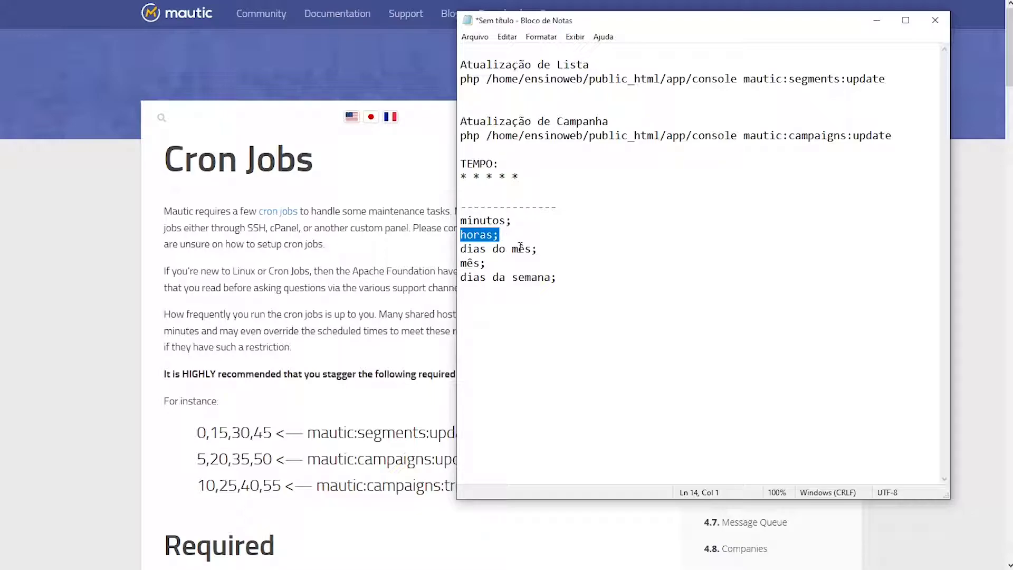
{"action": "left_click_drag", "start_coordinate": [468, 178], "coordinate": [460, 178]}
{"action": "left_click", "coordinate": [469, 220]}
{"action": "double_click", "coordinate": [482, 220]}
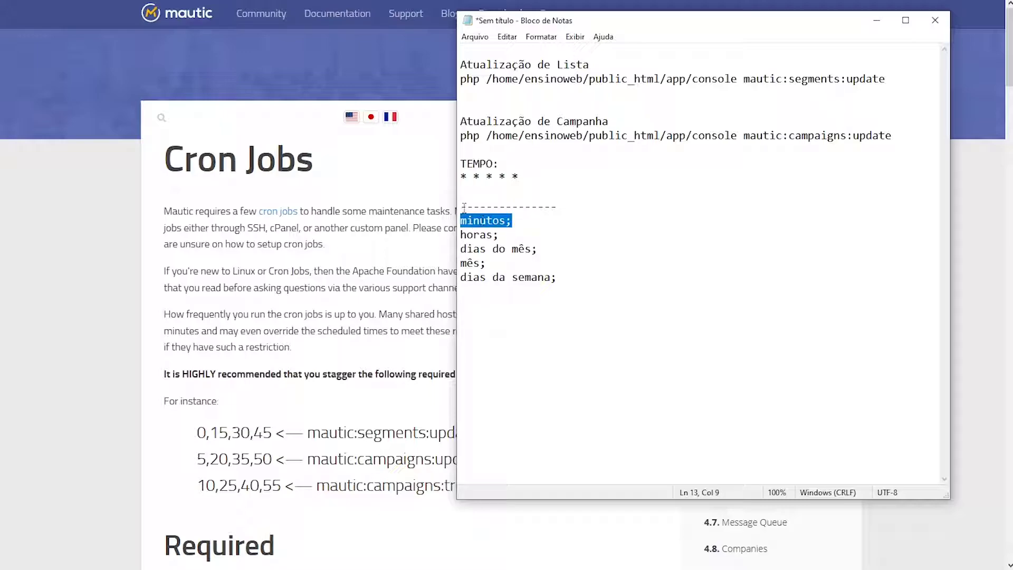
{"action": "left_click_drag", "start_coordinate": [472, 174], "coordinate": [491, 178]}
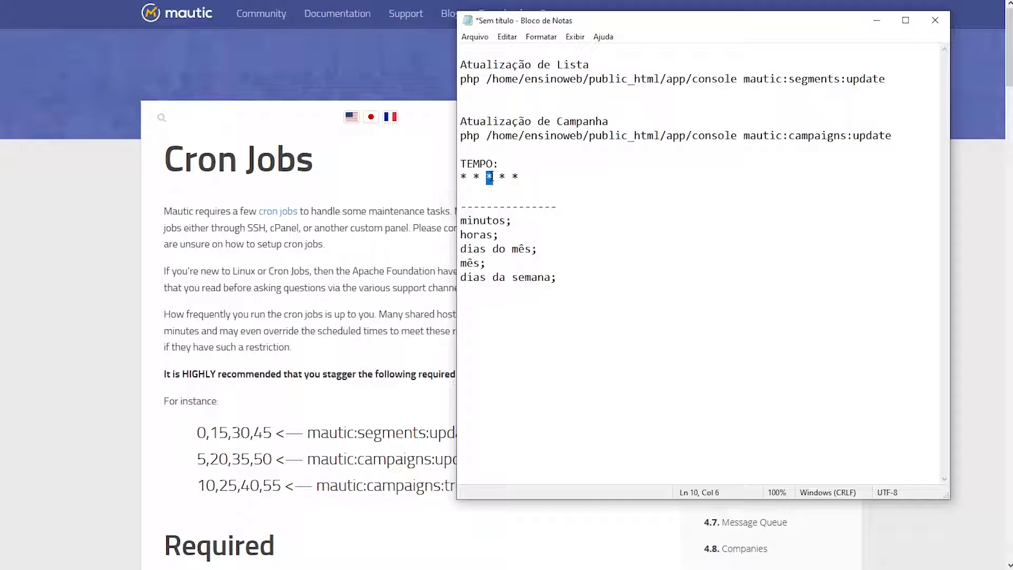
{"action": "left_click_drag", "start_coordinate": [499, 177], "coordinate": [507, 174]}
{"action": "left_click_drag", "start_coordinate": [512, 176], "coordinate": [518, 176]}
{"action": "left_click", "coordinate": [528, 177]}
{"action": "scroll", "coordinate": [378, 226], "scroll_direction": "down", "scroll_amount": 1}
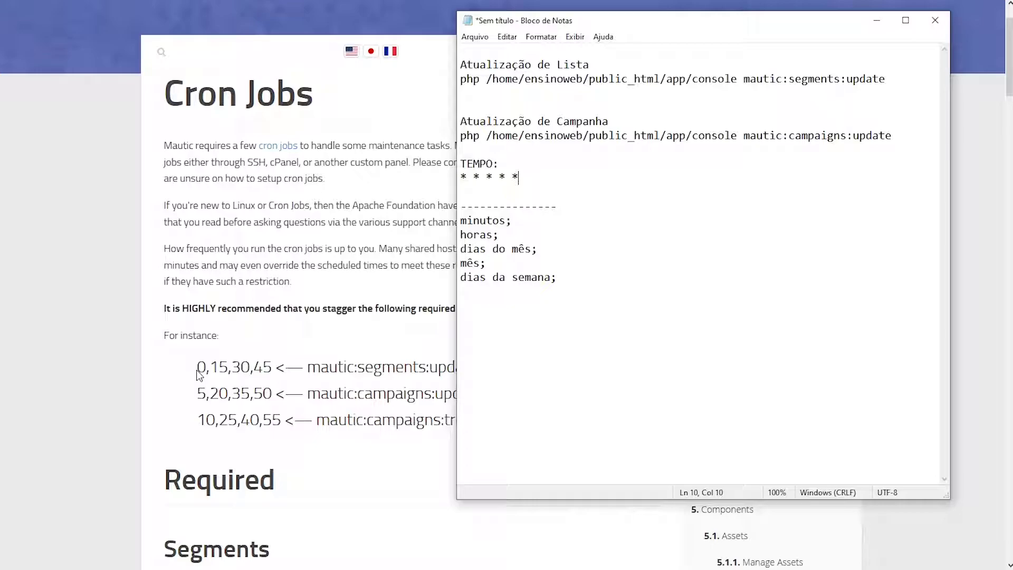
Take the 0,15,30,45 minute schedule for mautic:segments:update from the Cron Jobs page, then return to Notepad
{"action": "left_click", "coordinate": [202, 397]}
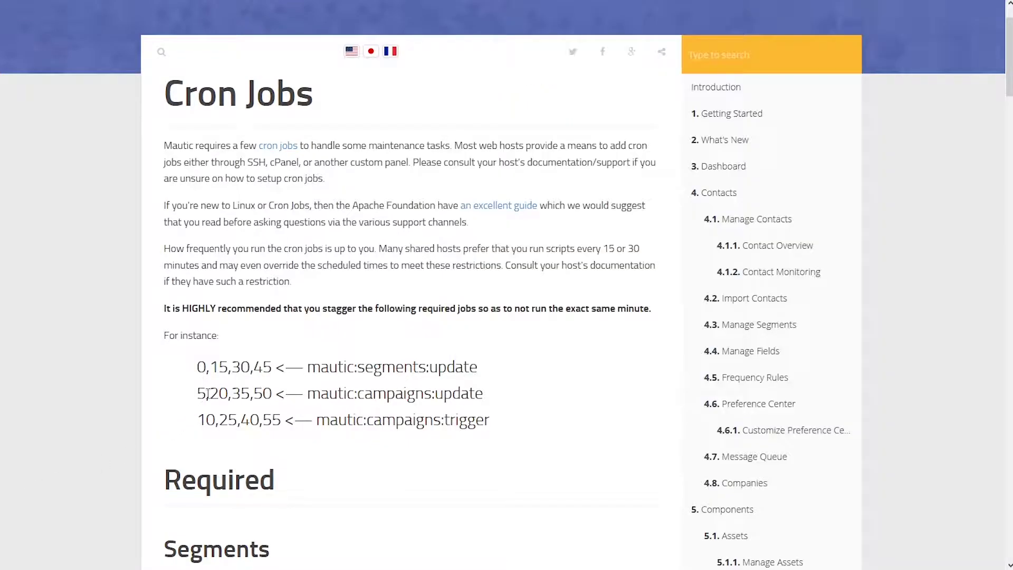
{"action": "left_click_drag", "start_coordinate": [308, 371], "coordinate": [481, 372]}
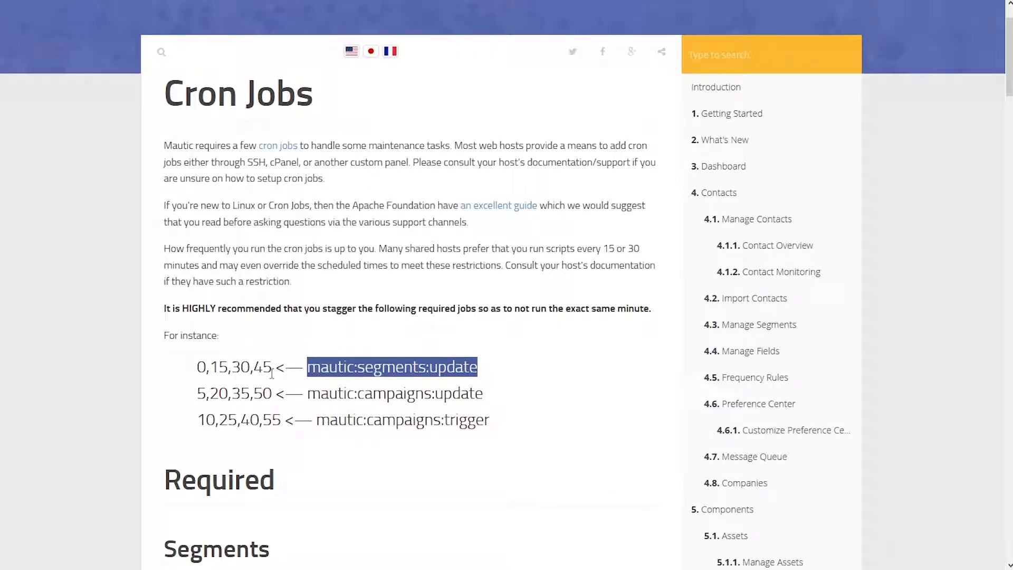
{"action": "left_click_drag", "start_coordinate": [273, 369], "coordinate": [200, 368]}
{"action": "key", "text": "ctrl+c"}
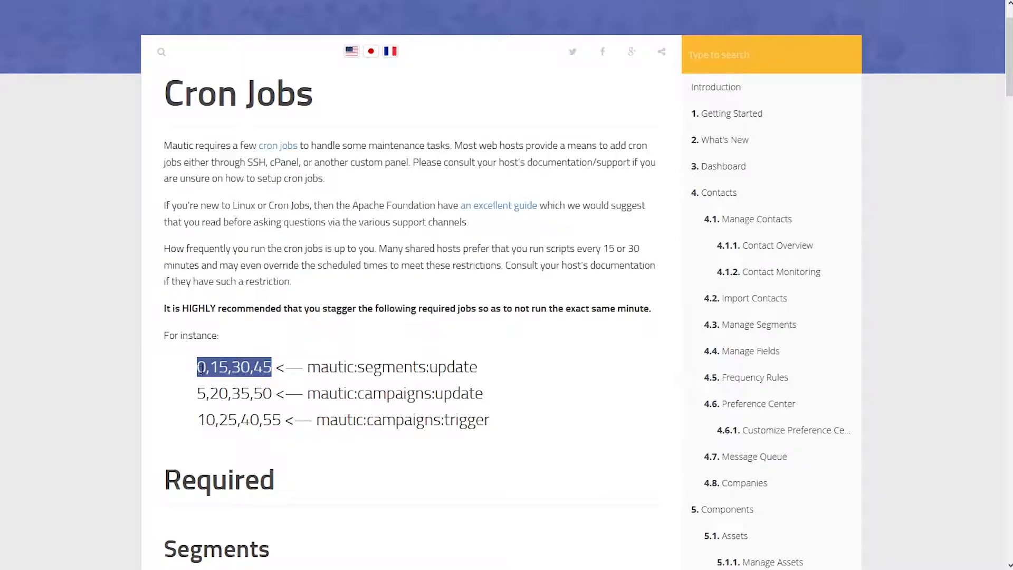
{"action": "left_click", "coordinate": [361, 567]}
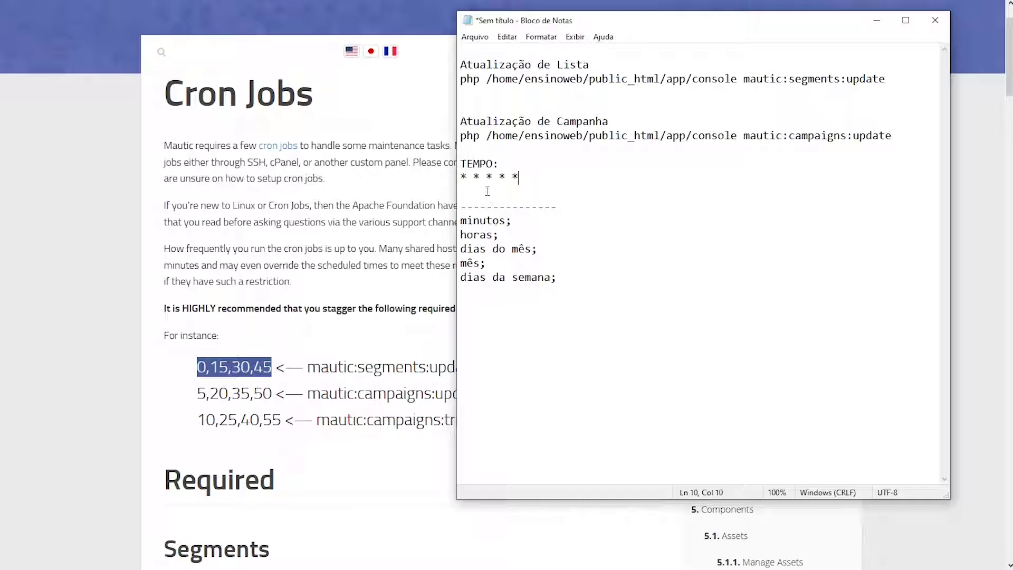
Replace the first asterisk with 0,15,30,45 and compare the fields against their labels
{"action": "left_click_drag", "start_coordinate": [468, 178], "coordinate": [460, 180]}
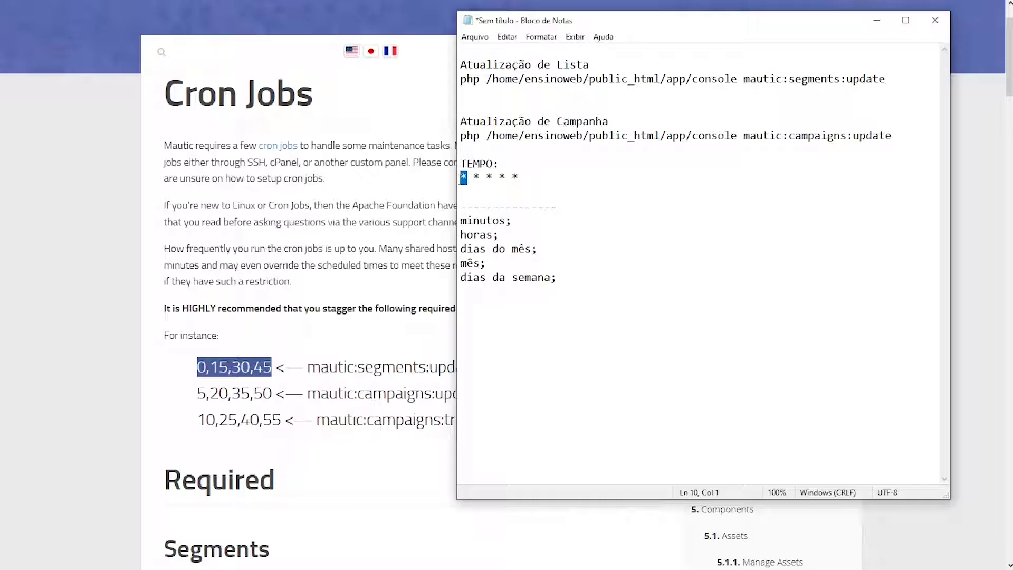
{"action": "double_click", "coordinate": [484, 222]}
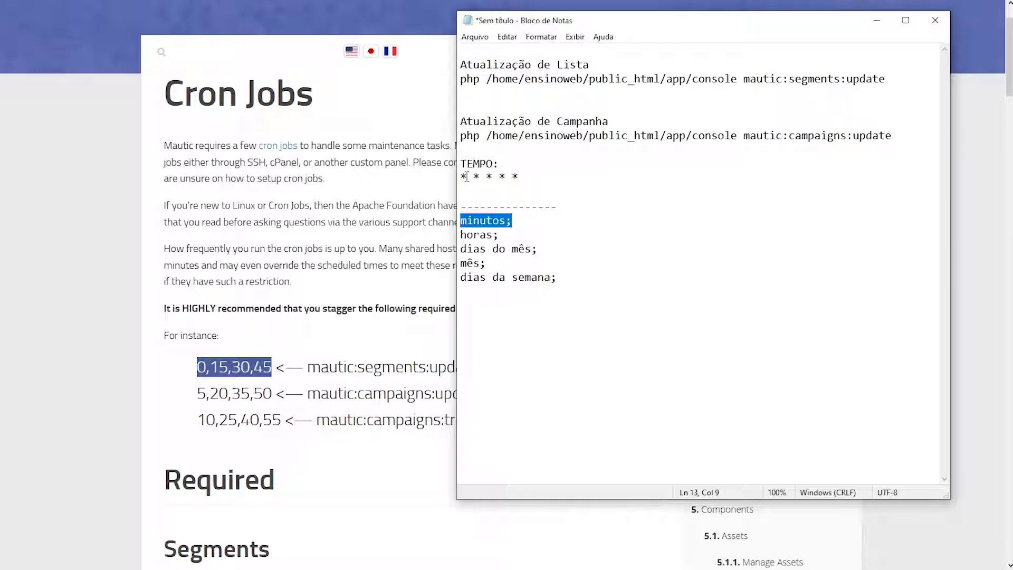
{"action": "left_click_drag", "start_coordinate": [467, 177], "coordinate": [461, 179]}
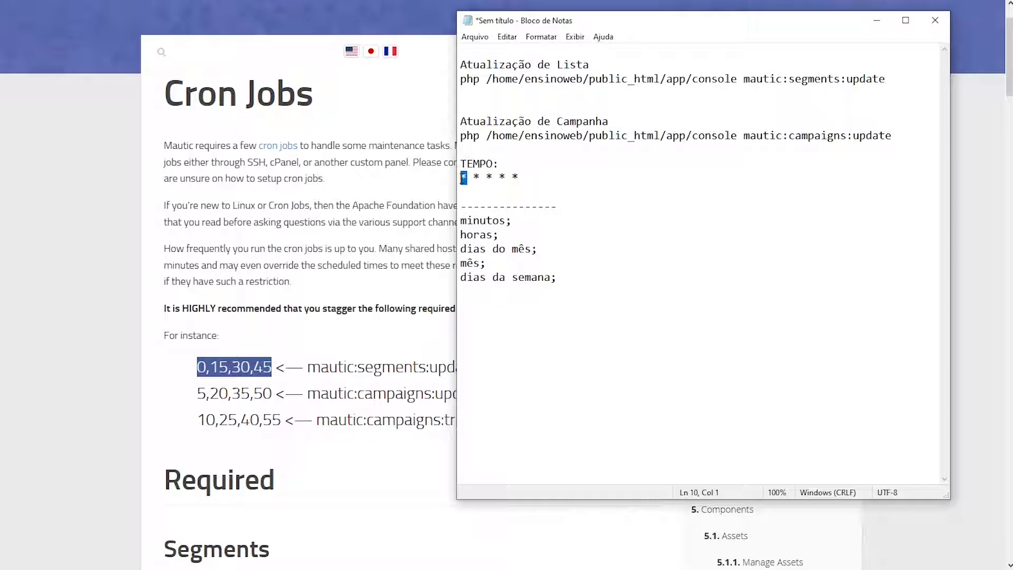
{"action": "key", "text": "ctrl+v"}
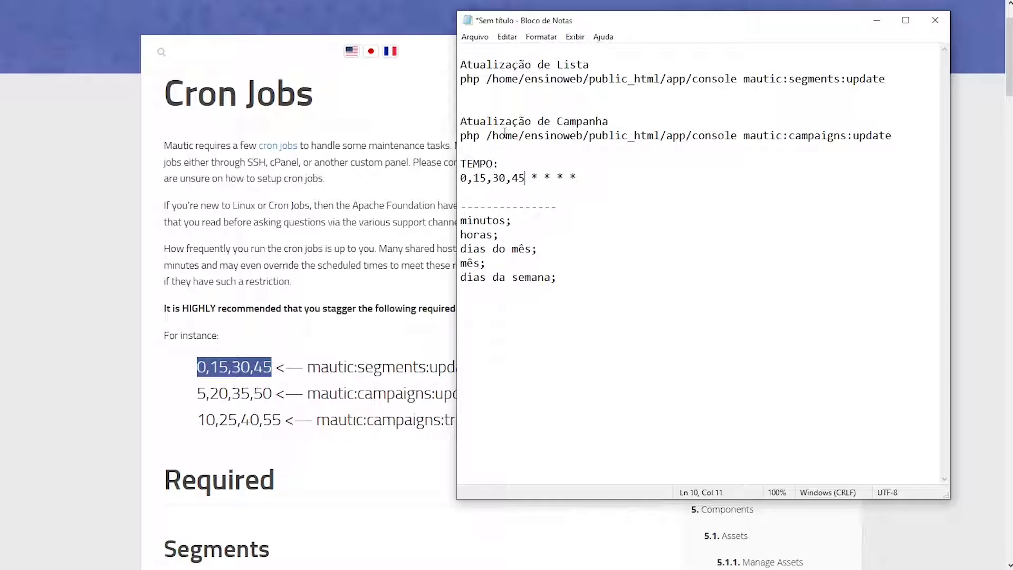
{"action": "double_click", "coordinate": [490, 221]}
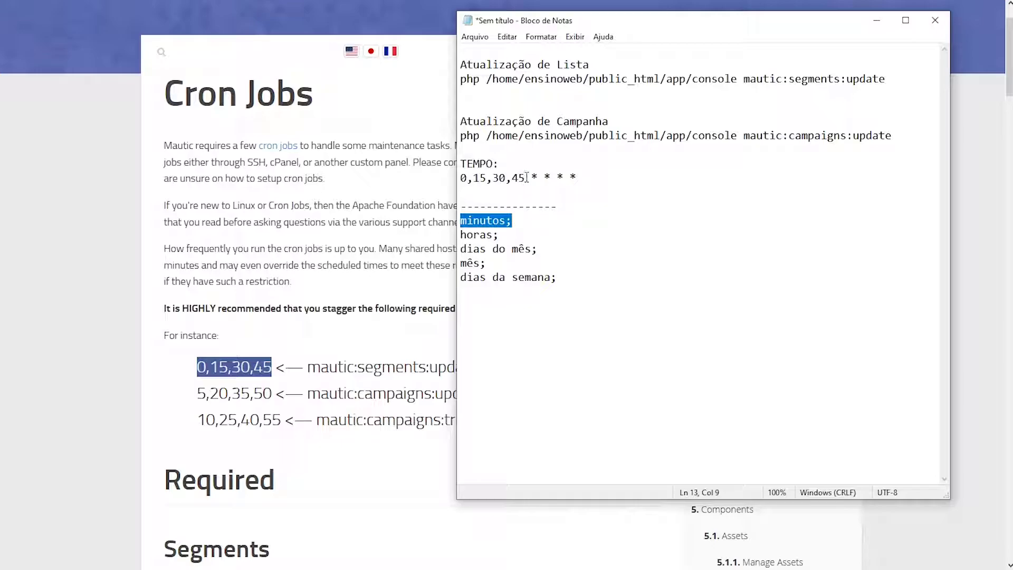
{"action": "left_click_drag", "start_coordinate": [468, 178], "coordinate": [461, 178]}
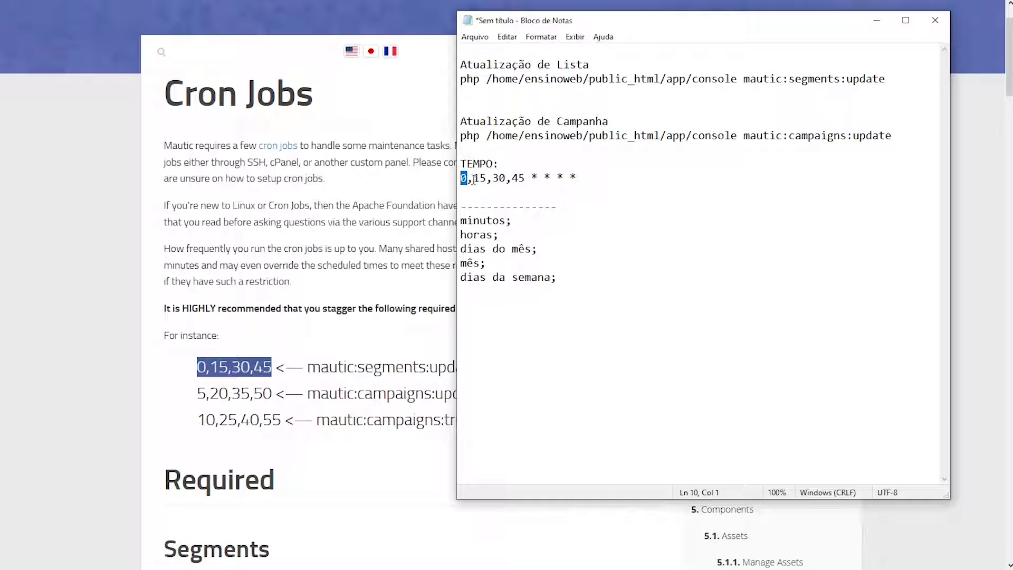
{"action": "left_click_drag", "start_coordinate": [473, 179], "coordinate": [488, 178]}
{"action": "mouse_move", "coordinate": [531, 178]}
{"action": "left_mouse_down"}
{"action": "mouse_move", "coordinate": [579, 175]}
{"action": "mouse_move", "coordinate": [526, 178]}
{"action": "mouse_move", "coordinate": [541, 179]}
{"action": "left_mouse_up"}
{"action": "left_click_drag", "start_coordinate": [544, 178], "coordinate": [579, 177]}
Insert '5,' after the leading 0 so the minutes read 0,5,15,30,45
{"action": "left_click", "coordinate": [475, 179]}
{"action": "type", "text": "5"}
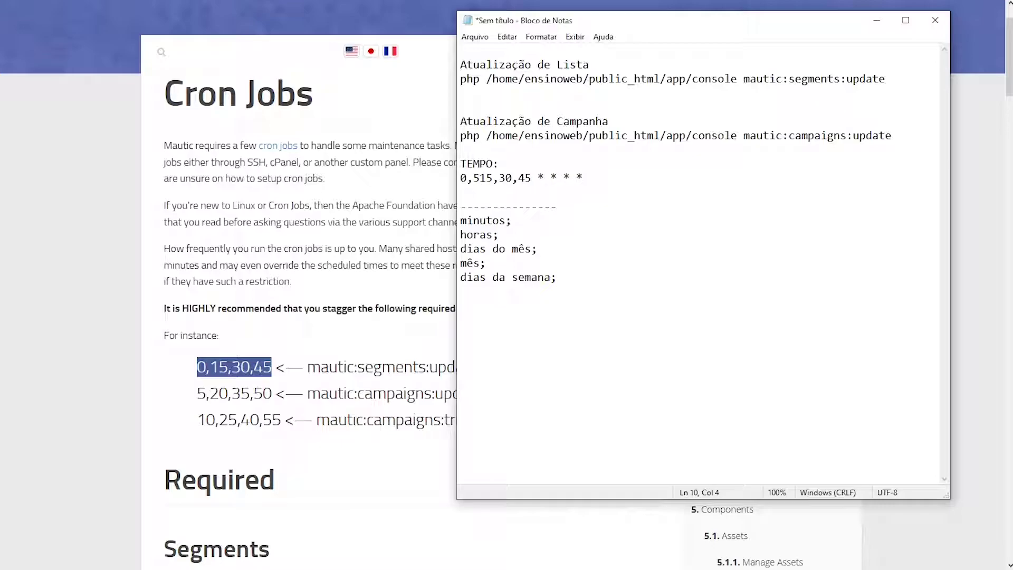
{"action": "type", "text": ","}
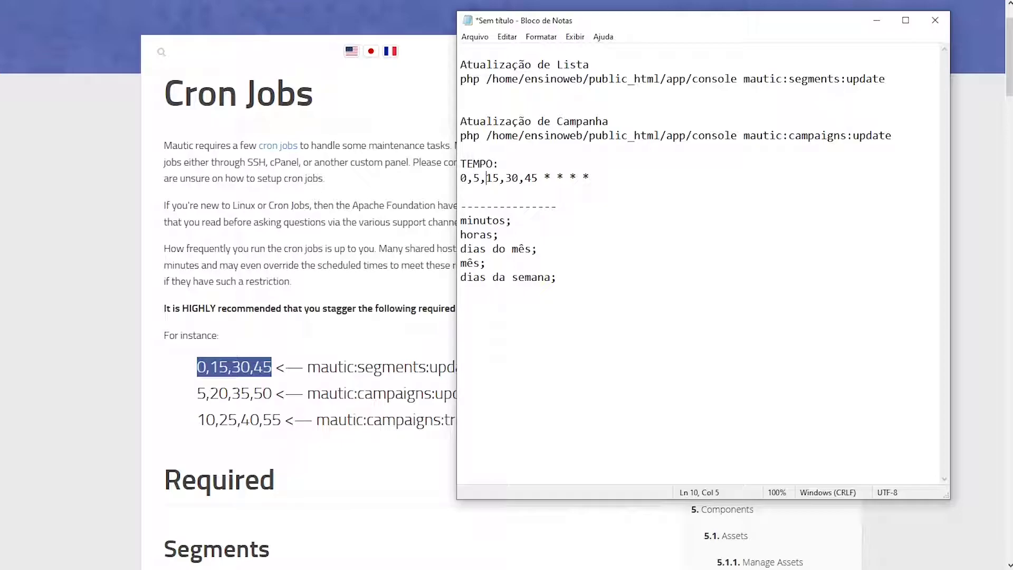
{"action": "left_click_drag", "start_coordinate": [460, 179], "coordinate": [468, 179]}
{"action": "left_click", "coordinate": [475, 181]}
{"action": "left_click", "coordinate": [492, 178]}
{"action": "left_click", "coordinate": [461, 305]}
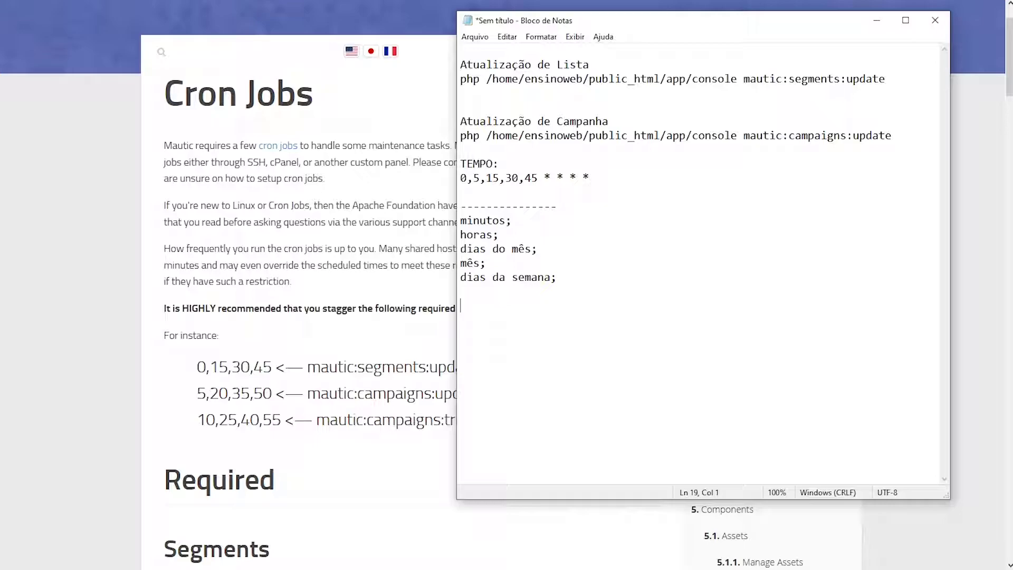
Paste the field range explanations, from Minute (0 to 59) to Day of the week (0 to 7), below the labels
{"action": "type", "text": "------------------------------ Minute (Minuto) – é o minuto da hora em que o comando vai rodar, variando de 0 a 59.  Hour (Hora) – é a hora em que o comando será executado, variando de 0 a 23.  Day of the month (Dia do mês) – é o dia do mês em que o comando vai rodar, variando de 1 a 31.  Month (Mês) – é o mês em que o comando será executado, variando de 1 a 12.  Day of the week (Dia da semana) – é o dia da semana que você quer que o comando rode, variando de 0 a 7."}
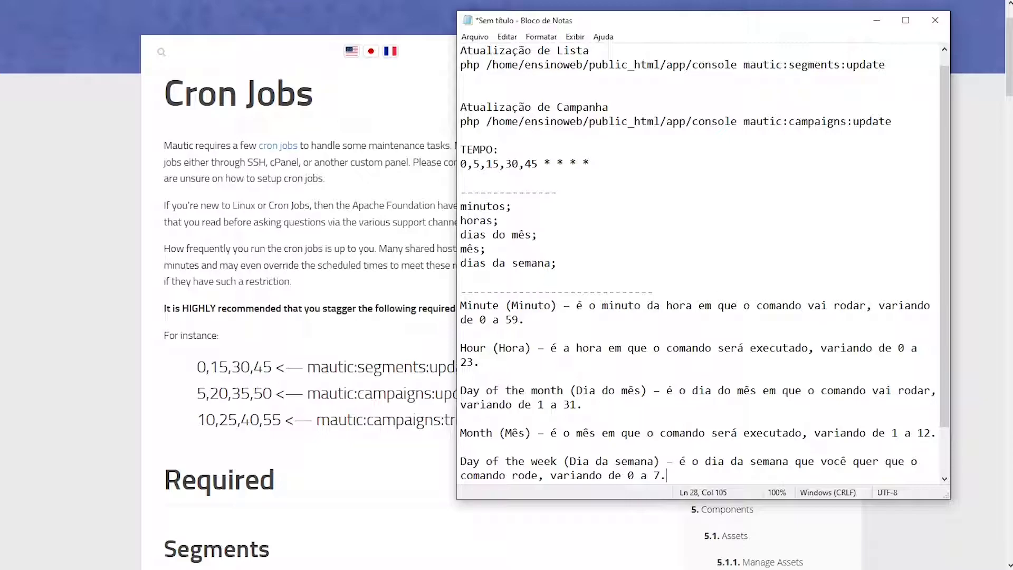
{"action": "key", "text": "Return"}
{"action": "key", "text": "Return"}
{"action": "key", "text": "Return"}
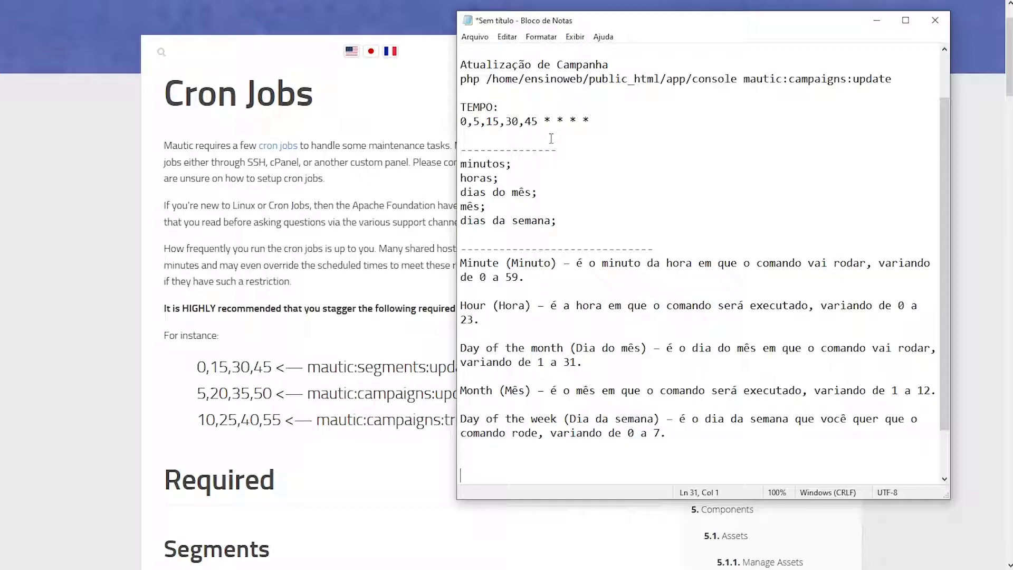
Append ',59' after 45 so the minute field reads 0,5,15,30,45,59
{"action": "left_click_drag", "start_coordinate": [480, 278], "coordinate": [489, 278]}
{"action": "left_click_drag", "start_coordinate": [468, 121], "coordinate": [460, 121]}
{"action": "left_click", "coordinate": [538, 122]}
{"action": "type", "text": ",59"}
{"action": "double_click", "coordinate": [550, 122]}
{"action": "left_click_drag", "start_coordinate": [461, 121], "coordinate": [467, 121]}
{"action": "left_click_drag", "start_coordinate": [544, 121], "coordinate": [558, 121]}
{"action": "left_click_drag", "start_coordinate": [526, 278], "coordinate": [459, 263]}
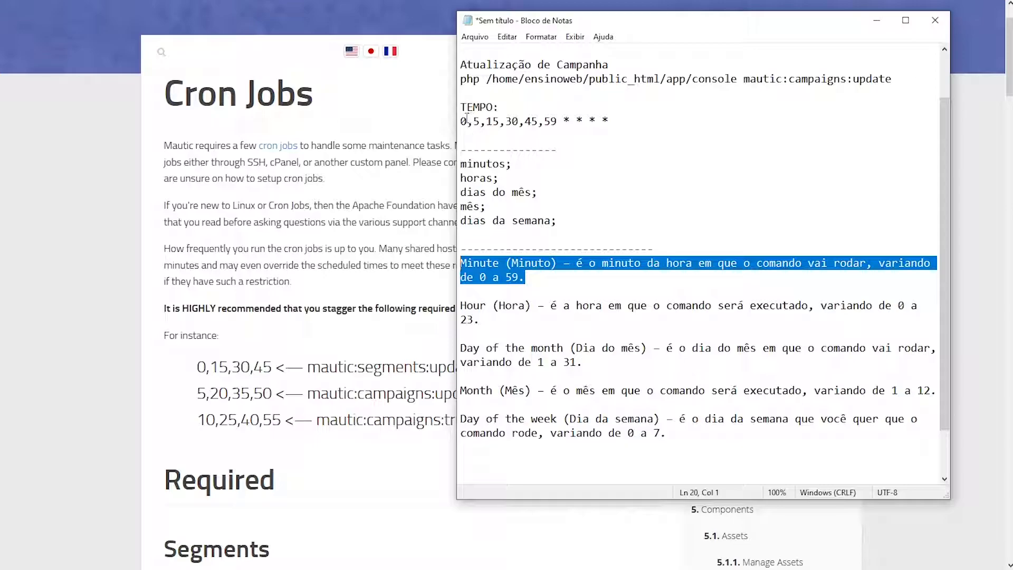
Try the 0-59 range form for the minutes, then undo it back to the comma list
{"action": "left_click_drag", "start_coordinate": [469, 122], "coordinate": [547, 122]}
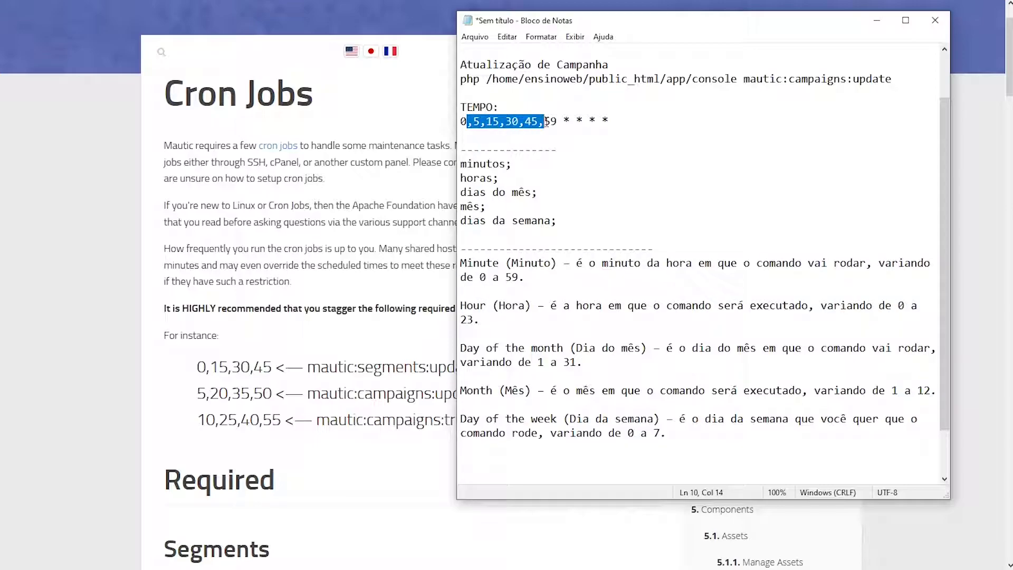
{"action": "type", "text": "-"}
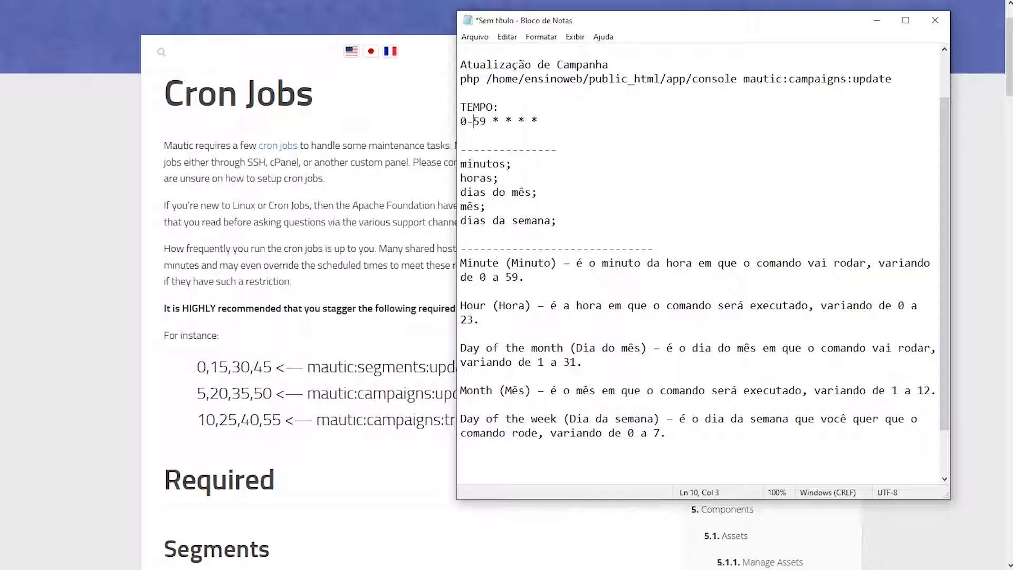
{"action": "key", "text": "ctrl+z"}
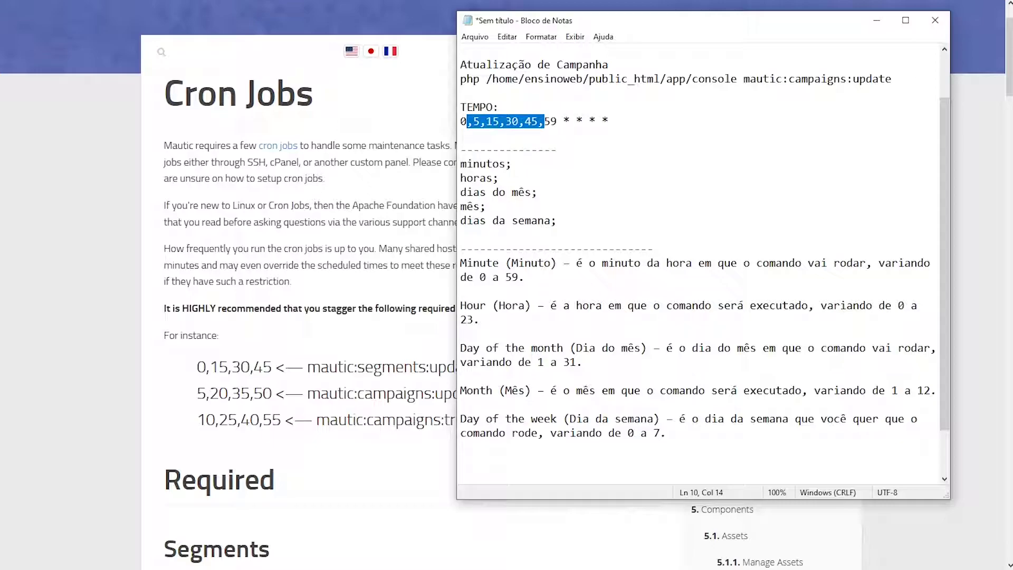
{"action": "left_click", "coordinate": [519, 122]}
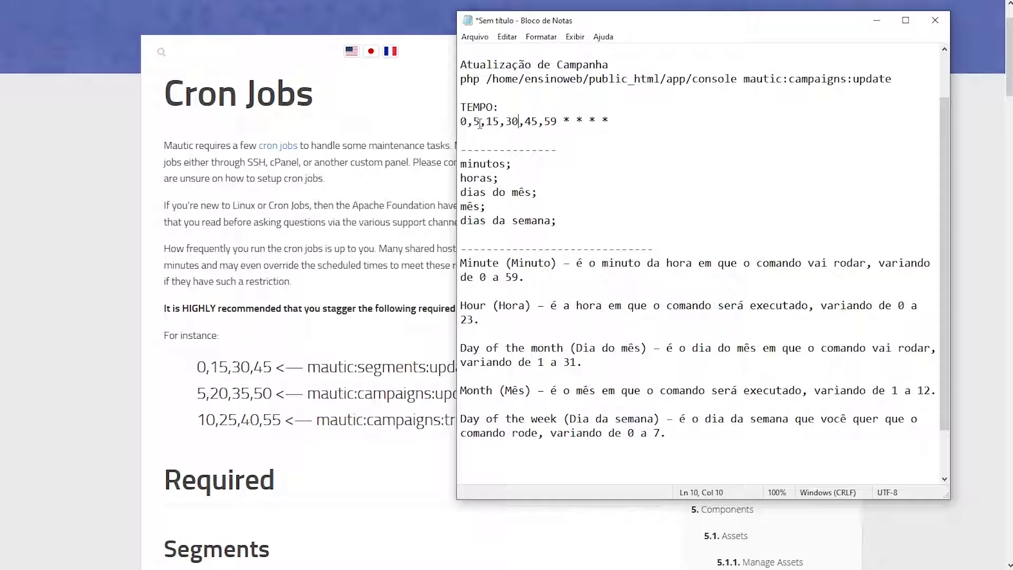
{"action": "left_click_drag", "start_coordinate": [467, 122], "coordinate": [547, 128]}
{"action": "type", "text": "-"}
{"action": "key", "text": "ctrl+z"}
{"action": "left_click", "coordinate": [493, 129]}
{"action": "double_click", "coordinate": [481, 123]}
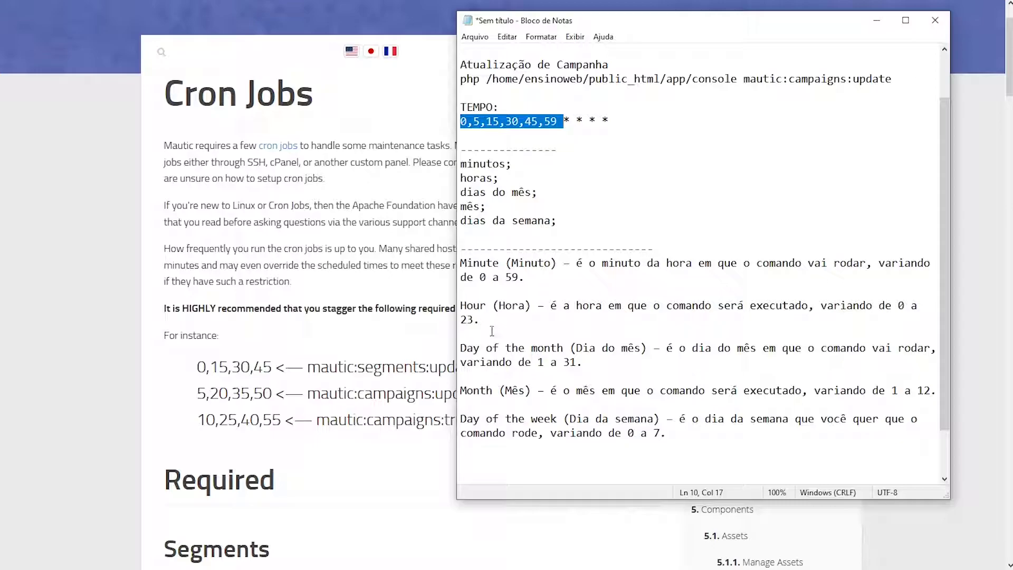
{"action": "left_click_drag", "start_coordinate": [482, 322], "coordinate": [453, 309]}
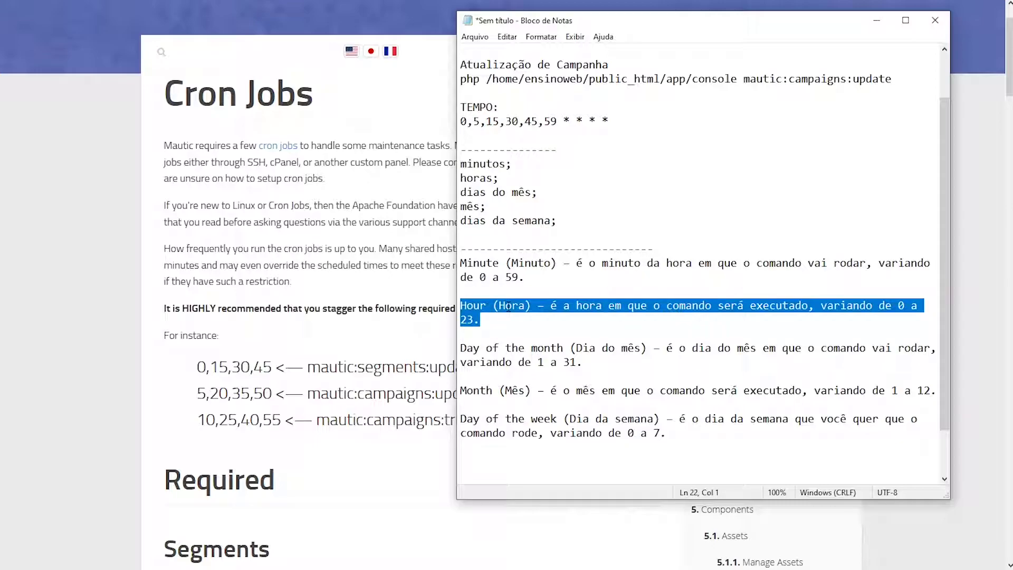
{"action": "left_click", "coordinate": [559, 122]}
{"action": "key", "text": "shift+Left"}
{"action": "key", "text": "shift+Left"}
{"action": "key", "text": "shift+Left"}
{"action": "key", "text": "shift+Left"}
{"action": "key", "text": "shift+Left"}
{"action": "key", "text": "shift+Left"}
{"action": "key", "text": "shift+Left"}
{"action": "key", "text": "shift+Left"}
{"action": "key", "text": "shift+Left"}
{"action": "key", "text": "shift+Left"}
{"action": "key", "text": "shift+Left"}
{"action": "key", "text": "shift+Left"}
{"action": "key", "text": "shift+Left"}
{"action": "key", "text": "shift+Left"}
{"action": "key", "text": "shift+Left"}
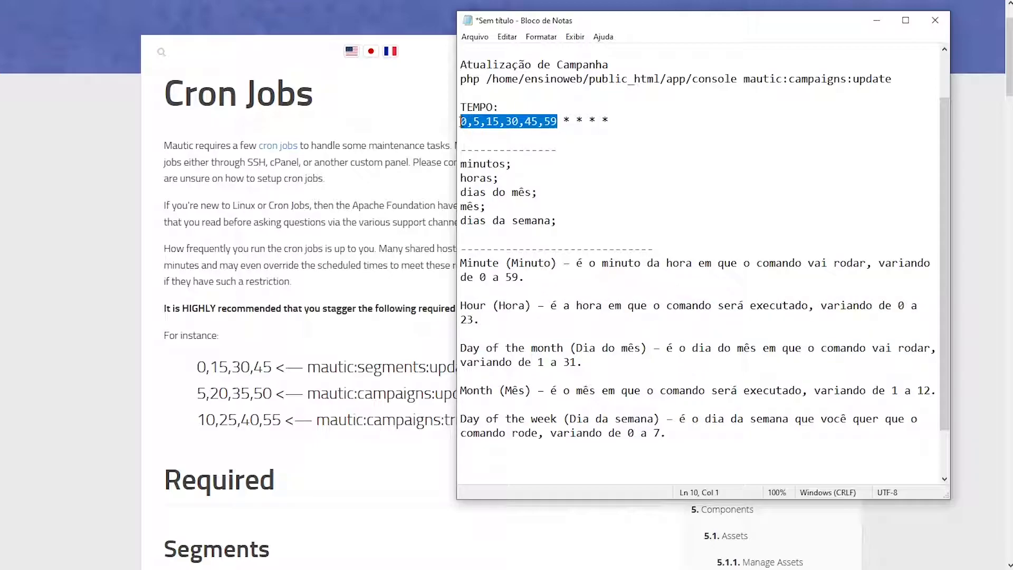
{"action": "left_click_drag", "start_coordinate": [562, 121], "coordinate": [569, 121]}
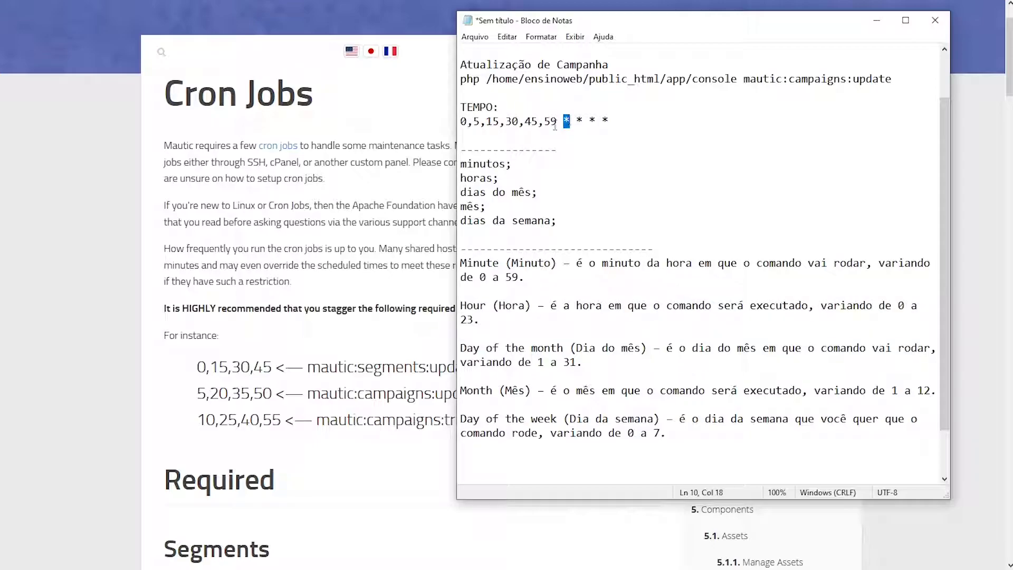
{"action": "left_click_drag", "start_coordinate": [461, 178], "coordinate": [499, 178]}
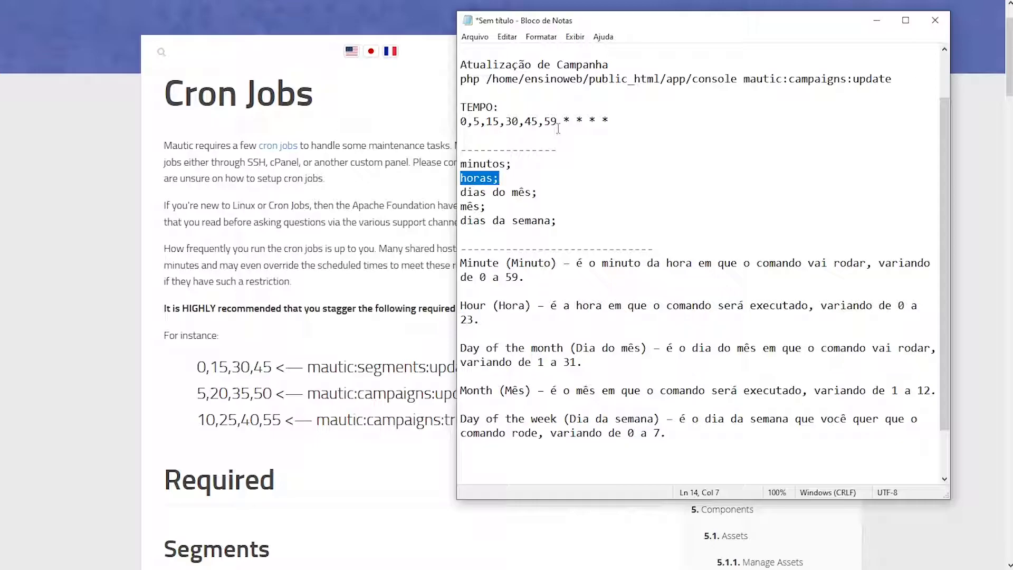
{"action": "left_click_drag", "start_coordinate": [566, 120], "coordinate": [574, 120]}
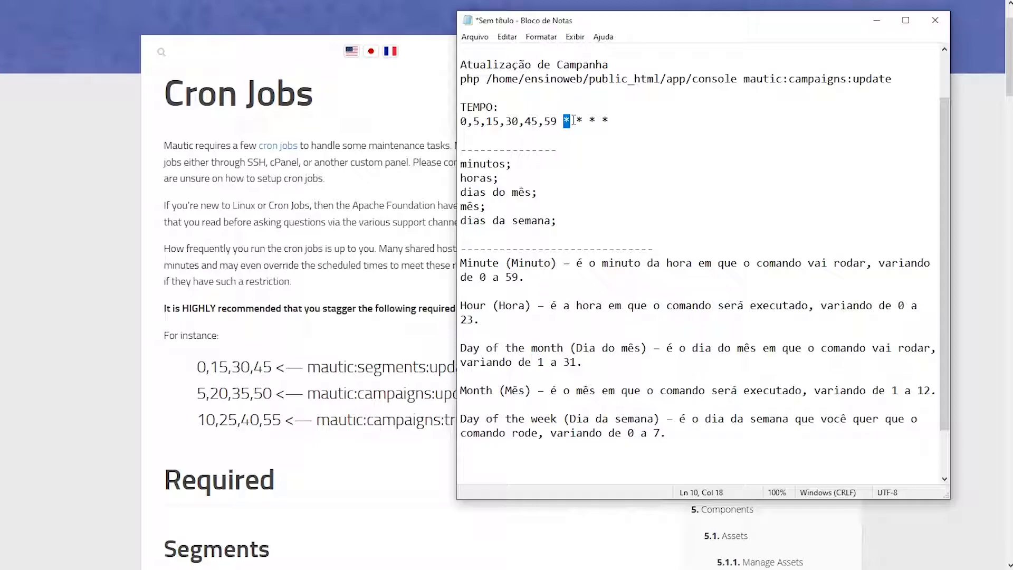
{"action": "type", "text": "22"}
{"action": "left_click_drag", "start_coordinate": [577, 121], "coordinate": [455, 122]}
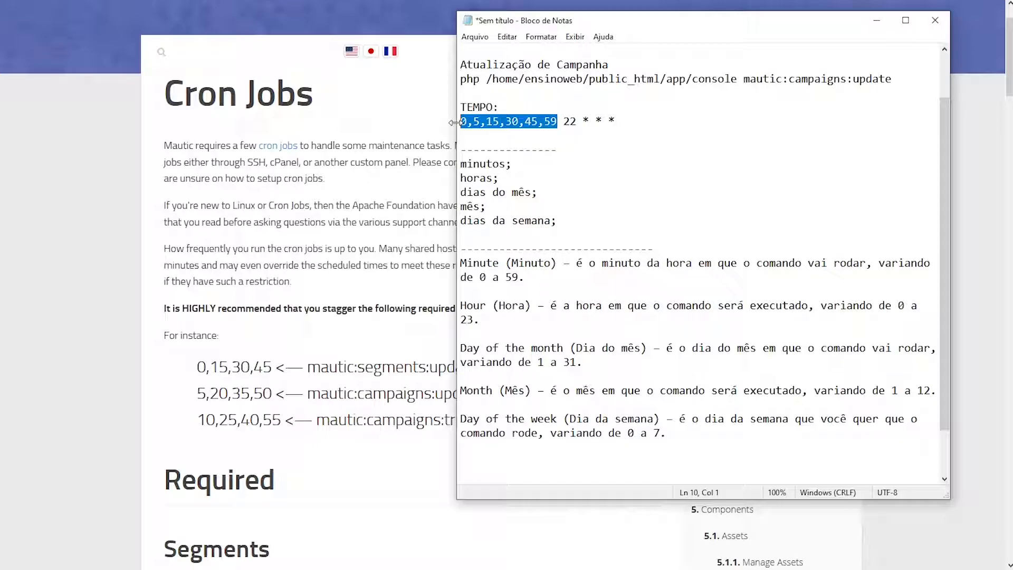
{"action": "left_click_drag", "start_coordinate": [563, 122], "coordinate": [577, 122]}
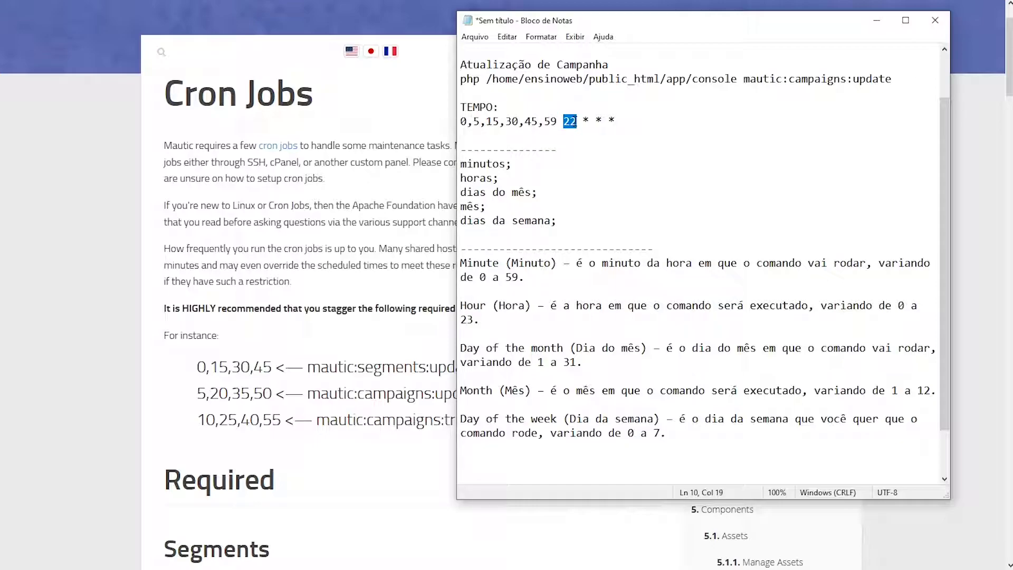
{"action": "type", "text": "*"}
{"action": "left_click_drag", "start_coordinate": [584, 121], "coordinate": [577, 122]}
Try 1-10 in the day-of-month field, then revert it to *
{"action": "type", "text": "5"}
{"action": "type", "text": "-"}
{"action": "key", "text": "BackSpace"}
{"action": "key", "text": "BackSpace"}
{"action": "type", "text": "1-10"}
{"action": "left_click_drag", "start_coordinate": [576, 122], "coordinate": [460, 124]}
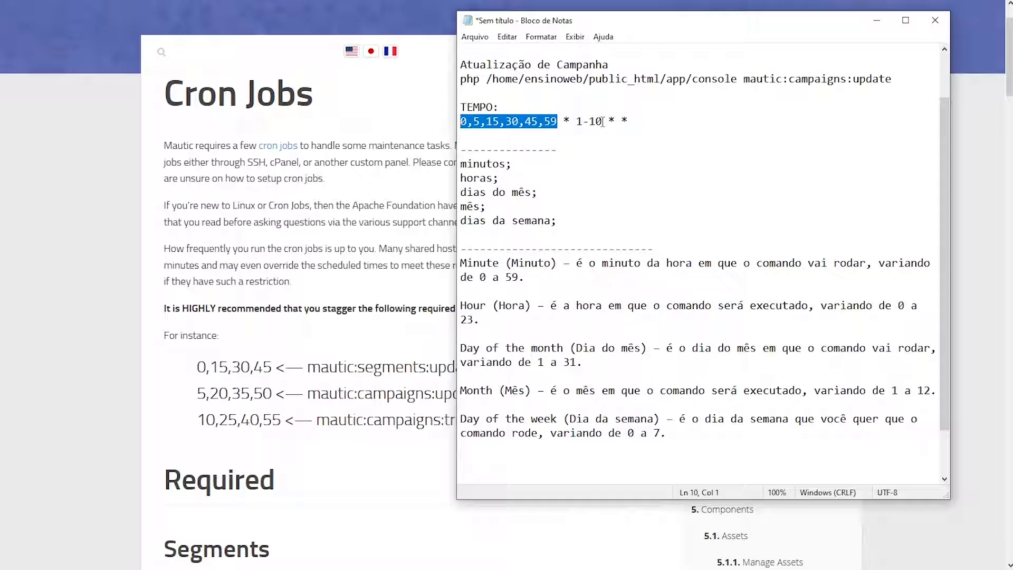
{"action": "left_click_drag", "start_coordinate": [576, 122], "coordinate": [605, 124]}
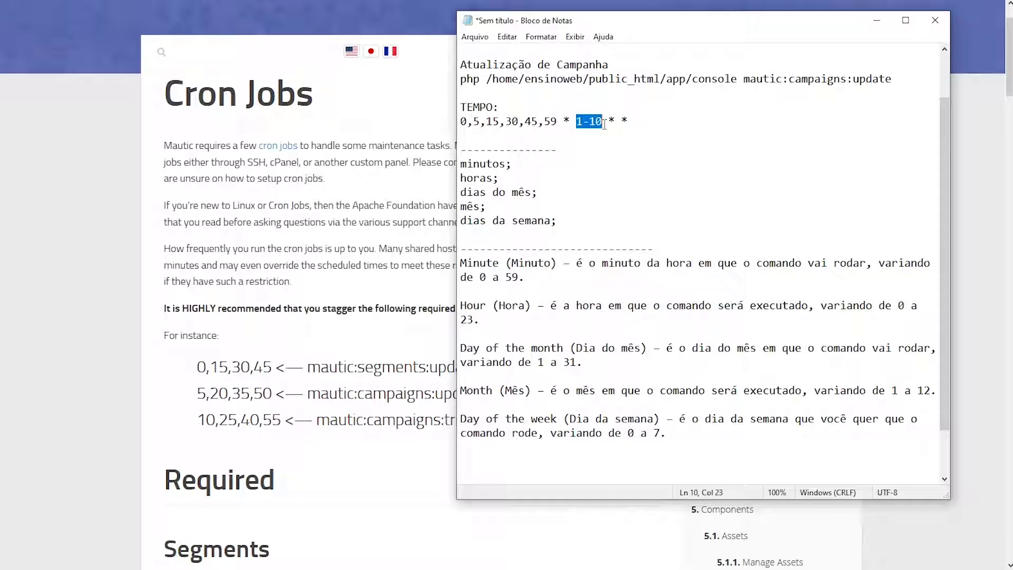
{"action": "key", "text": "BackSpace"}
{"action": "type", "text": "*"}
Set the day-of-week field to 1-5, making the schedule 0,5,15,30,45,59 * * * 1-5
{"action": "left_click_drag", "start_coordinate": [603, 122], "coordinate": [615, 122]}
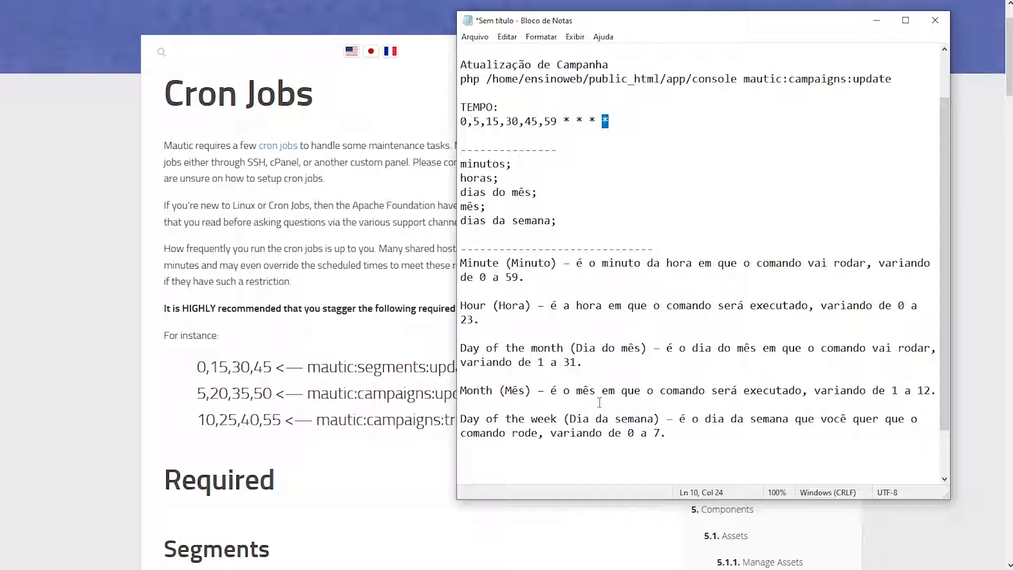
{"action": "left_click_drag", "start_coordinate": [630, 434], "coordinate": [667, 440]}
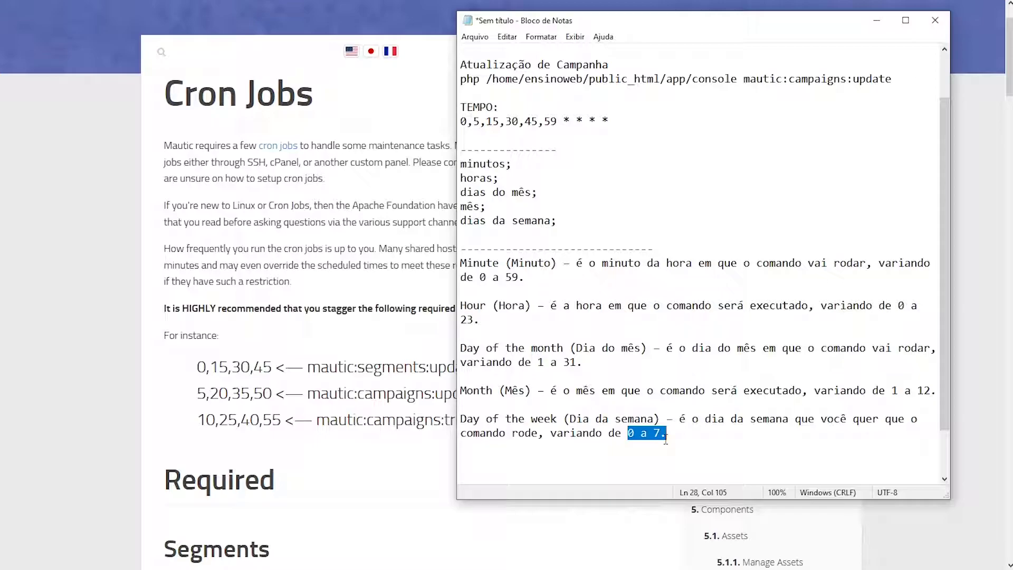
{"action": "left_click_drag", "start_coordinate": [602, 120], "coordinate": [609, 119]}
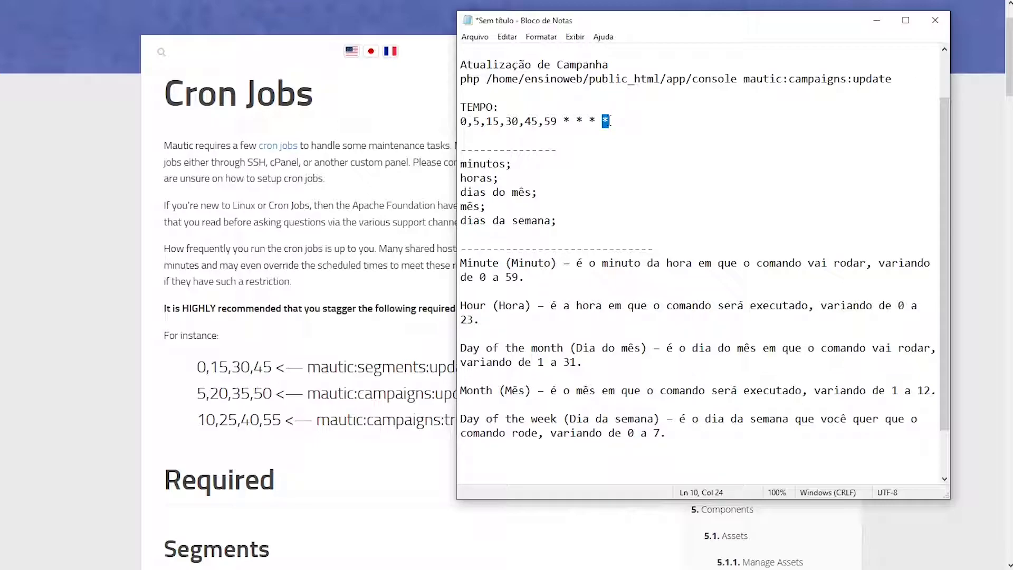
{"action": "type", "text": "1-5"}
{"action": "left_click_drag", "start_coordinate": [623, 121], "coordinate": [604, 122]}
{"action": "left_click_drag", "start_coordinate": [585, 121], "coordinate": [458, 122]}
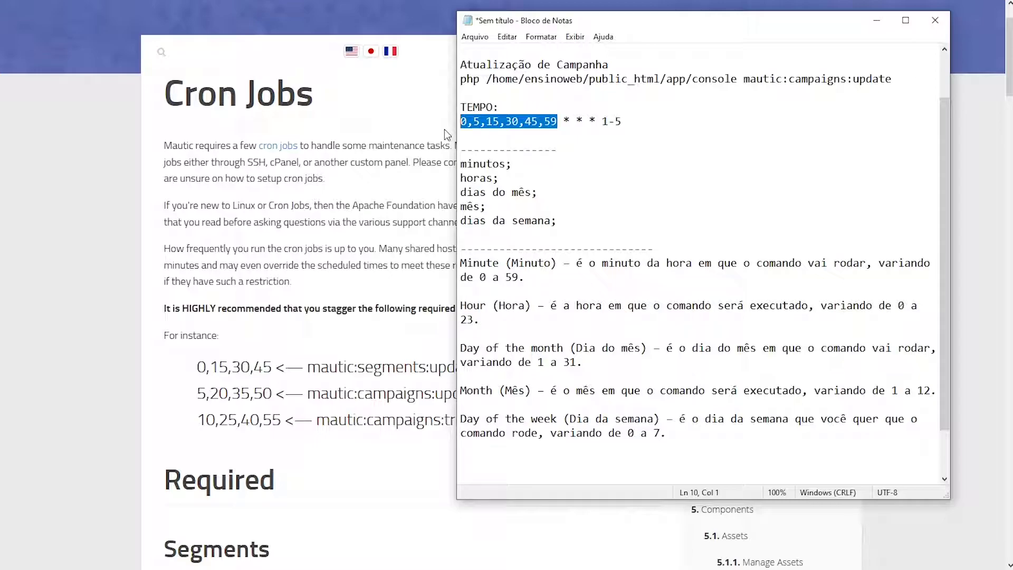
Scroll the docs to the MaxMind GeoLite2 section, highlight mautic:iplookup:download, then return to Notepad
{"action": "left_click", "coordinate": [368, 234]}
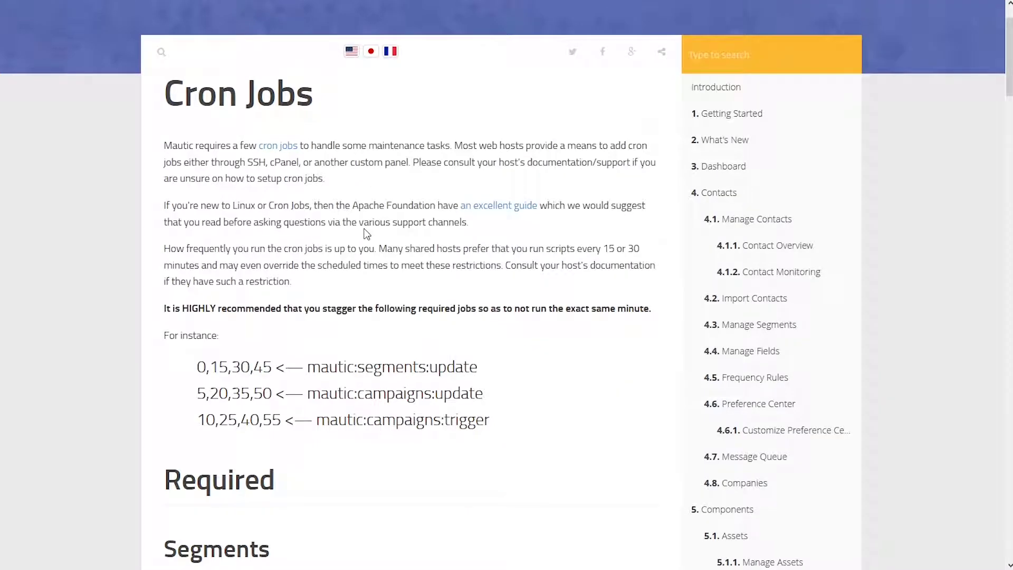
{"action": "scroll", "coordinate": [367, 234], "scroll_direction": "down", "scroll_amount": 1}
{"action": "scroll", "coordinate": [367, 234], "scroll_direction": "down", "scroll_amount": 20}
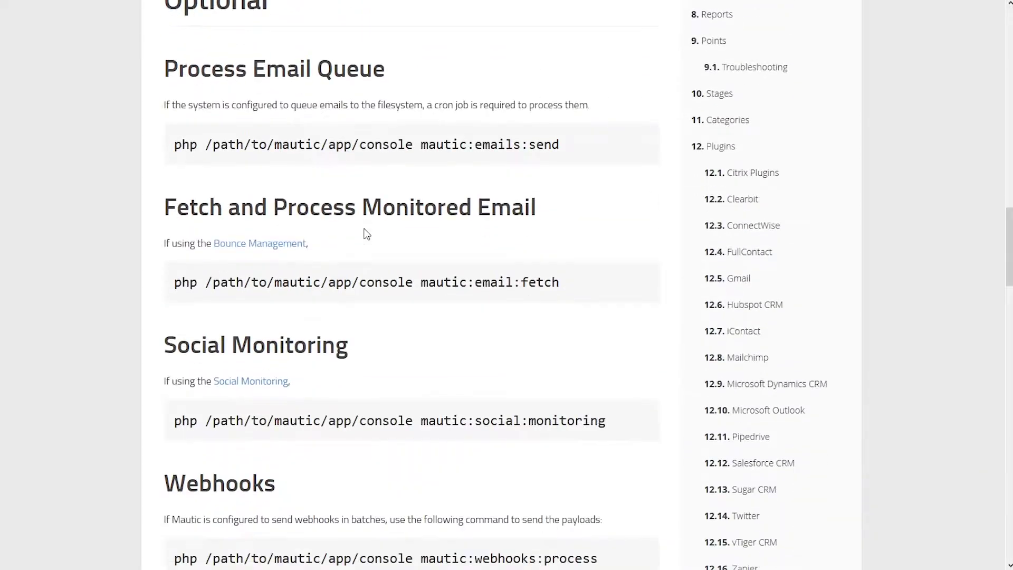
{"action": "scroll", "coordinate": [367, 235], "scroll_direction": "down", "scroll_amount": 7}
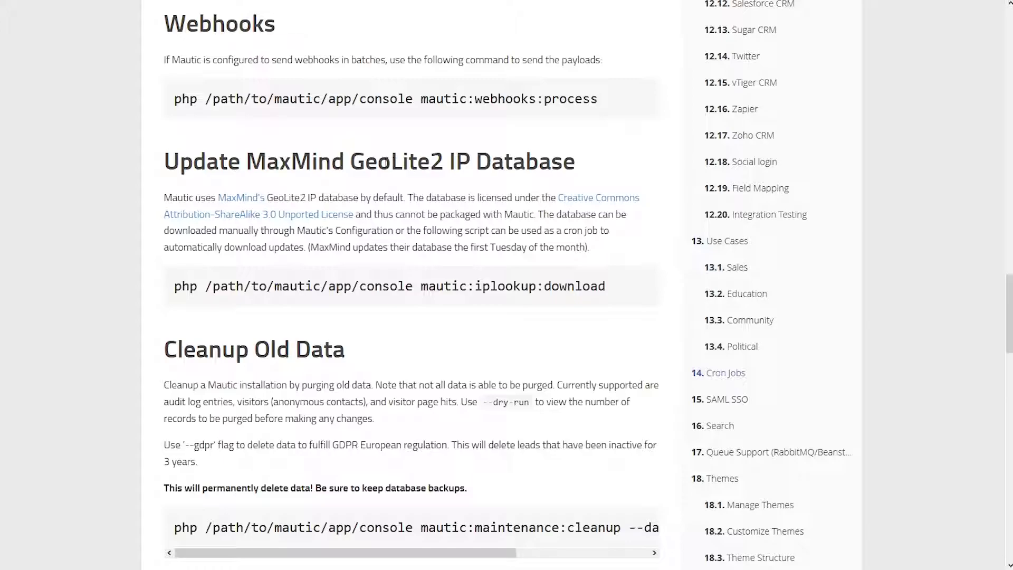
{"action": "left_click_drag", "start_coordinate": [350, 163], "coordinate": [500, 167]}
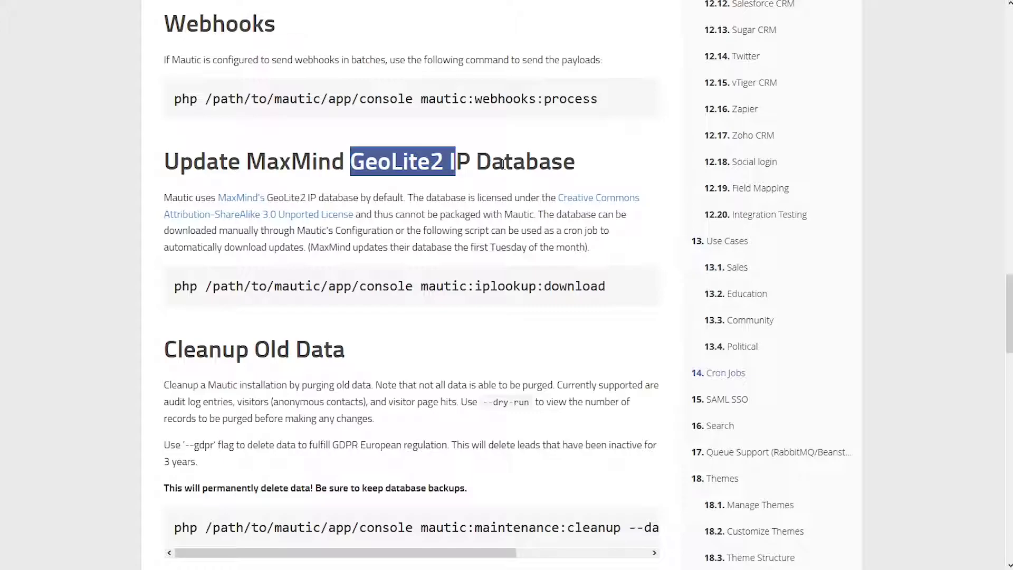
{"action": "left_click_drag", "start_coordinate": [606, 286], "coordinate": [365, 289]}
{"action": "left_click_drag", "start_coordinate": [213, 289], "coordinate": [607, 281]}
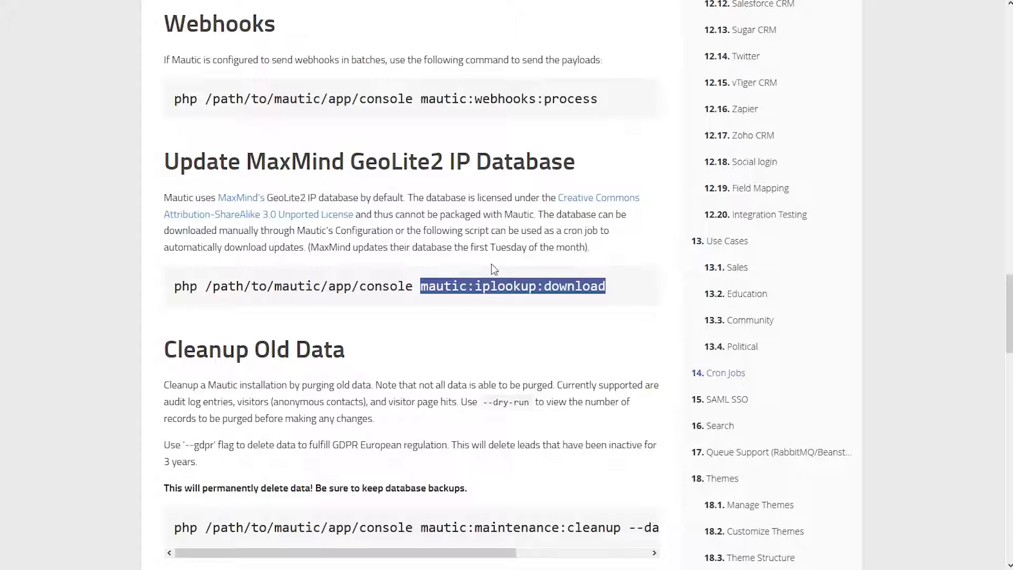
{"action": "key", "text": "alt+Tab"}
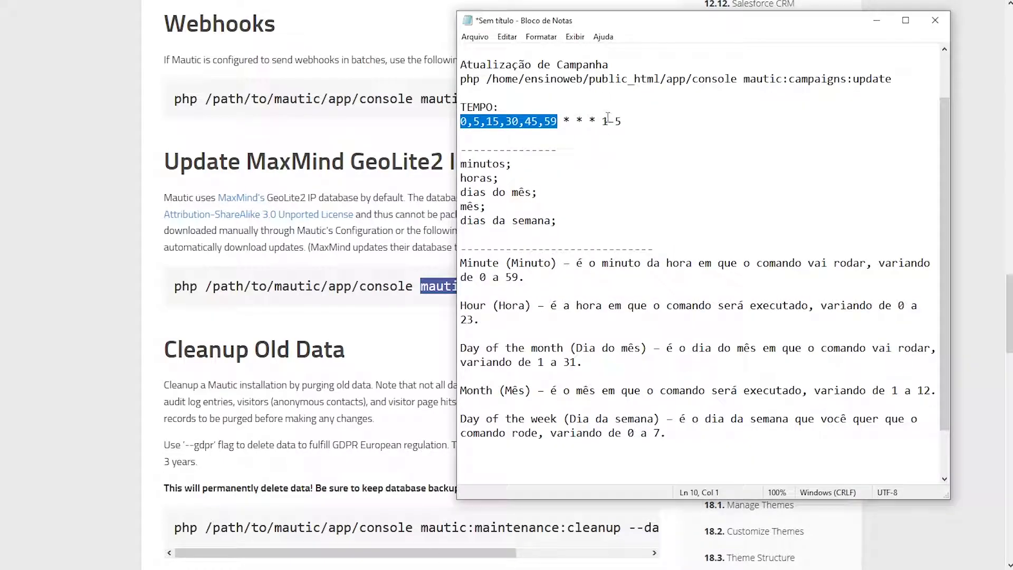
Change the weekday range to 5 and replace the minutes list with 0
{"action": "left_click_drag", "start_coordinate": [602, 121], "coordinate": [627, 122]}
{"action": "type", "text": "5"}
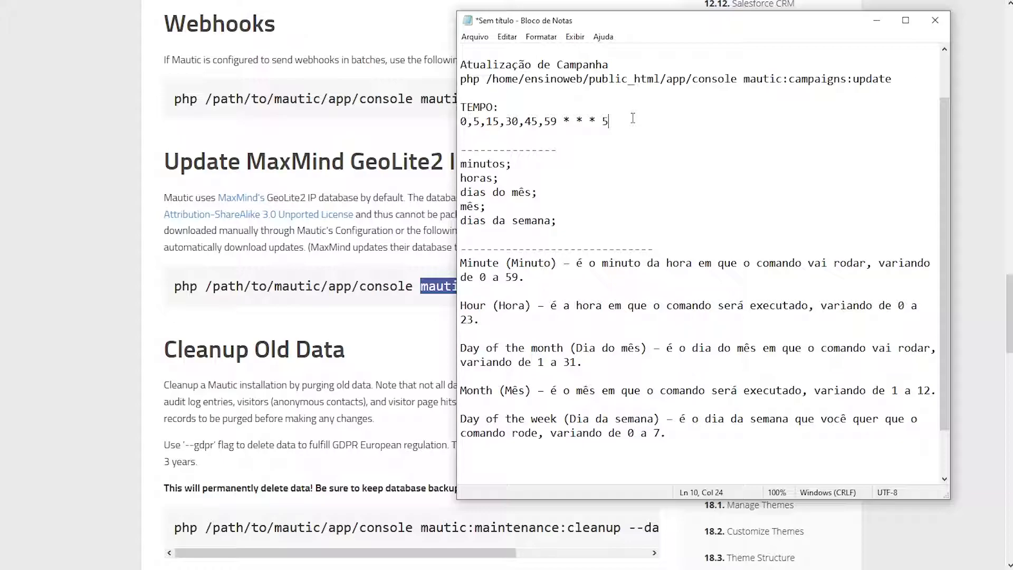
{"action": "left_click", "coordinate": [557, 122]}
{"action": "key", "text": "shift+Left"}
{"action": "key", "text": "shift+Left"}
{"action": "right_click", "coordinate": [494, 123]}
{"action": "left_click", "coordinate": [499, 122]}
{"action": "left_click_drag", "start_coordinate": [559, 121], "coordinate": [452, 133]}
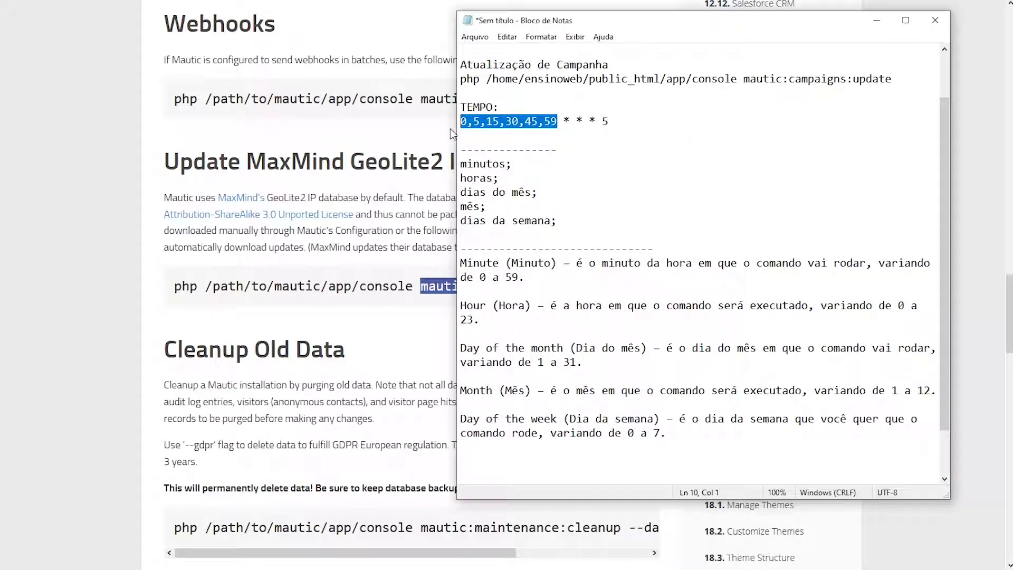
{"action": "type", "text": "0"}
Set the hour field to 0 after trying 23, giving 0 0 * * 5
{"action": "left_click_drag", "start_coordinate": [479, 123], "coordinate": [473, 122]}
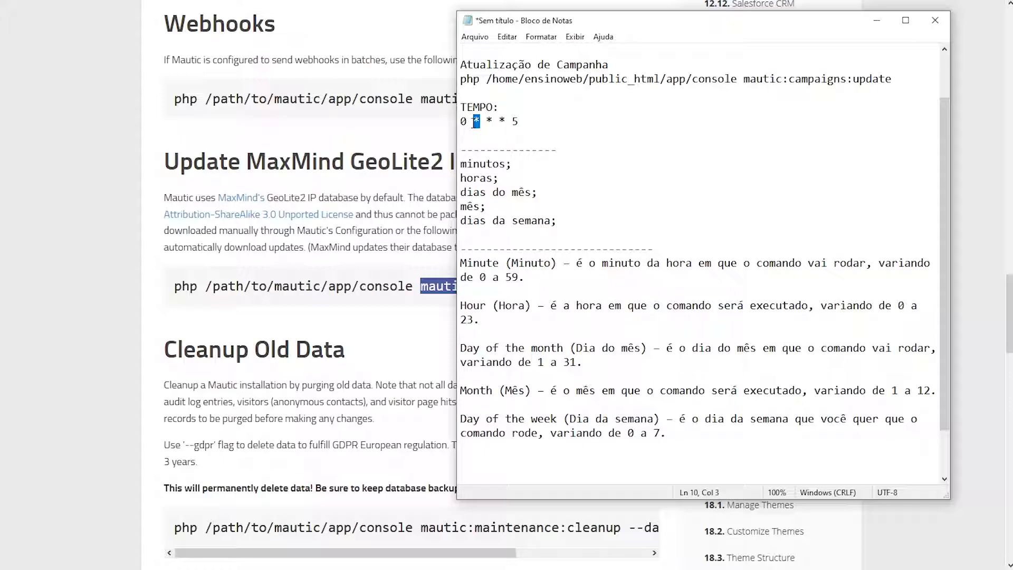
{"action": "type", "text": "23"}
{"action": "key", "text": "BackSpace"}
{"action": "key", "text": "BackSpace"}
{"action": "type", "text": "0"}
{"action": "left_click_drag", "start_coordinate": [468, 121], "coordinate": [473, 122]}
{"action": "left_click", "coordinate": [463, 122]}
Copy 0,15,30,45 from the segments docs and paste it as the minute field
{"action": "left_click_drag", "start_coordinate": [463, 122], "coordinate": [459, 121]}
{"action": "scroll", "coordinate": [277, 112], "scroll_direction": "up", "scroll_amount": 15}
{"action": "scroll", "coordinate": [225, 137], "scroll_direction": "up", "scroll_amount": 10}
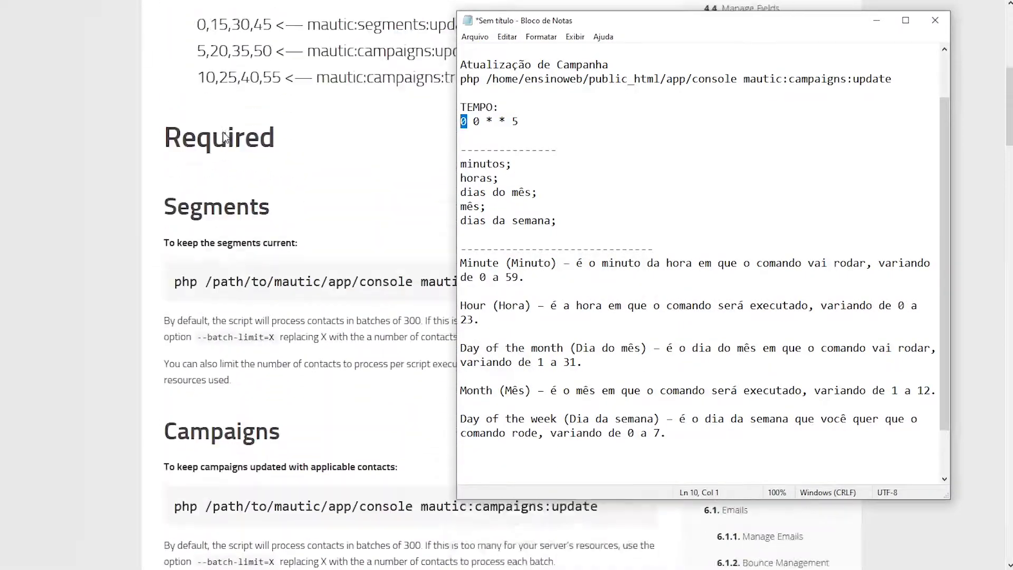
{"action": "left_click", "coordinate": [206, 236]}
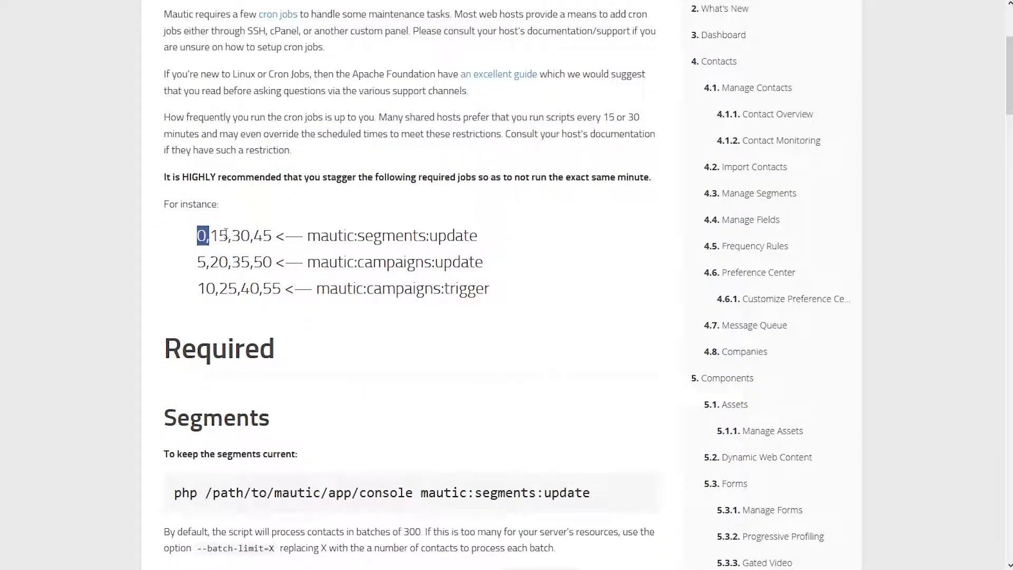
{"action": "left_click_drag", "start_coordinate": [197, 236], "coordinate": [272, 236]}
{"action": "key", "text": "ctrl+c"}
{"action": "key", "text": "alt+Tab"}
{"action": "key", "text": "ctrl+v"}
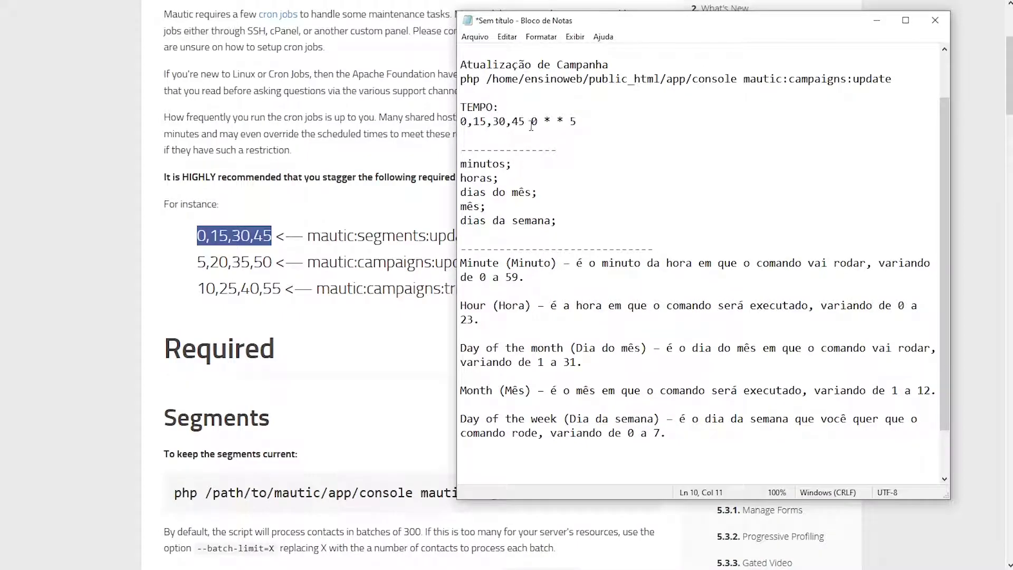
Reset the weekday and hour fields to *, giving 0,15,30,45 * * * *
{"action": "left_click_drag", "start_coordinate": [569, 122], "coordinate": [584, 124]}
{"action": "type", "text": "*"}
{"action": "left_click_drag", "start_coordinate": [461, 121], "coordinate": [539, 122]}
{"action": "type", "text": "*"}
{"action": "left_click", "coordinate": [476, 167]}
{"action": "left_click_drag", "start_coordinate": [526, 278], "coordinate": [457, 266]}
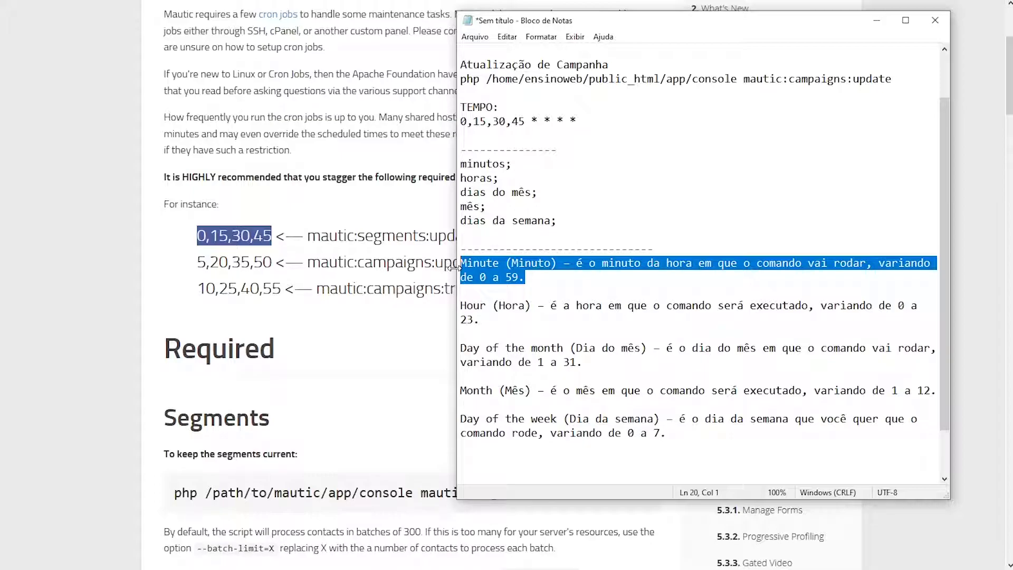
{"action": "left_click", "coordinate": [482, 320]}
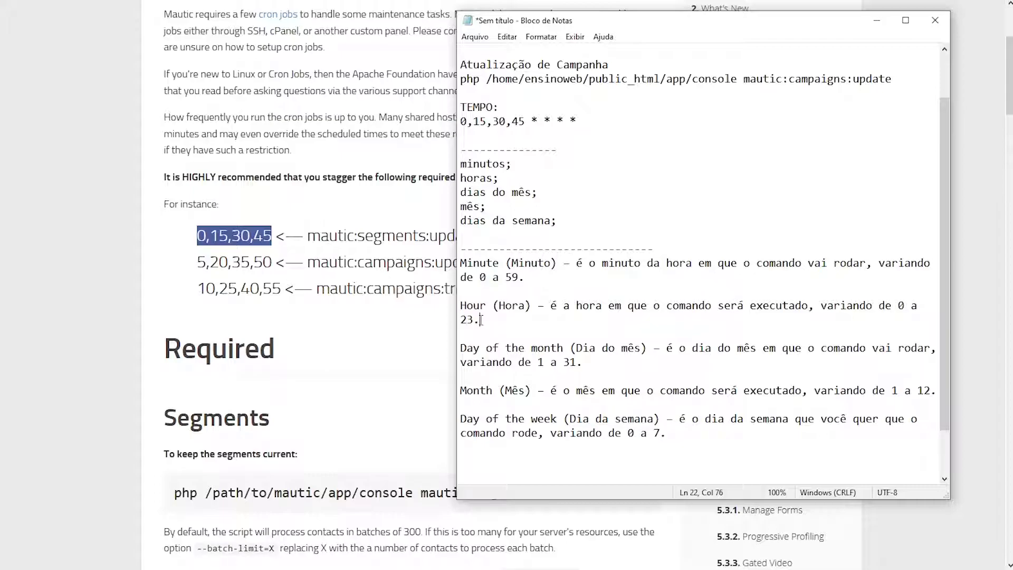
{"action": "scroll", "coordinate": [481, 320], "scroll_direction": "up", "scroll_amount": 2}
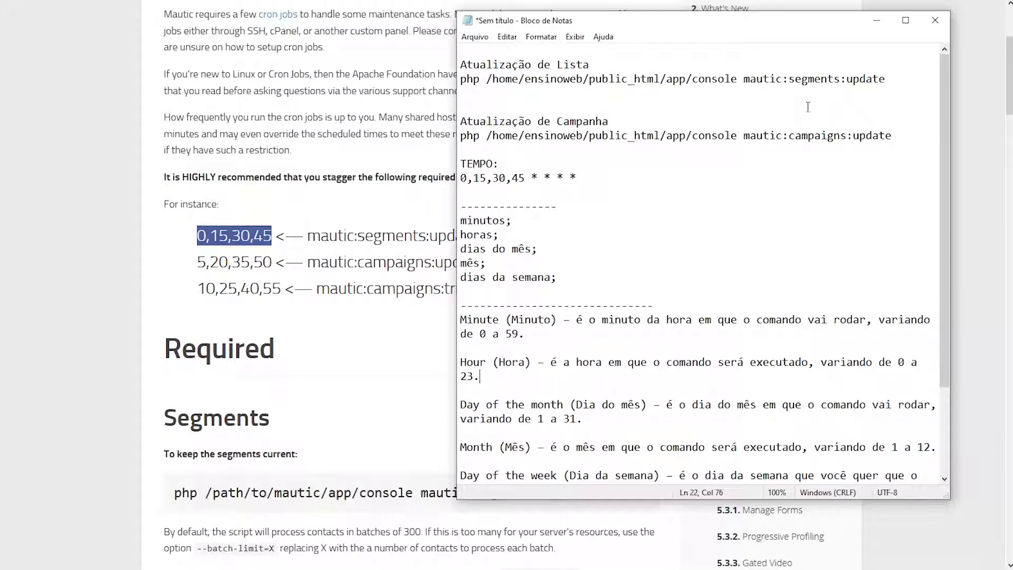
{"action": "left_click_drag", "start_coordinate": [886, 79], "coordinate": [439, 80]}
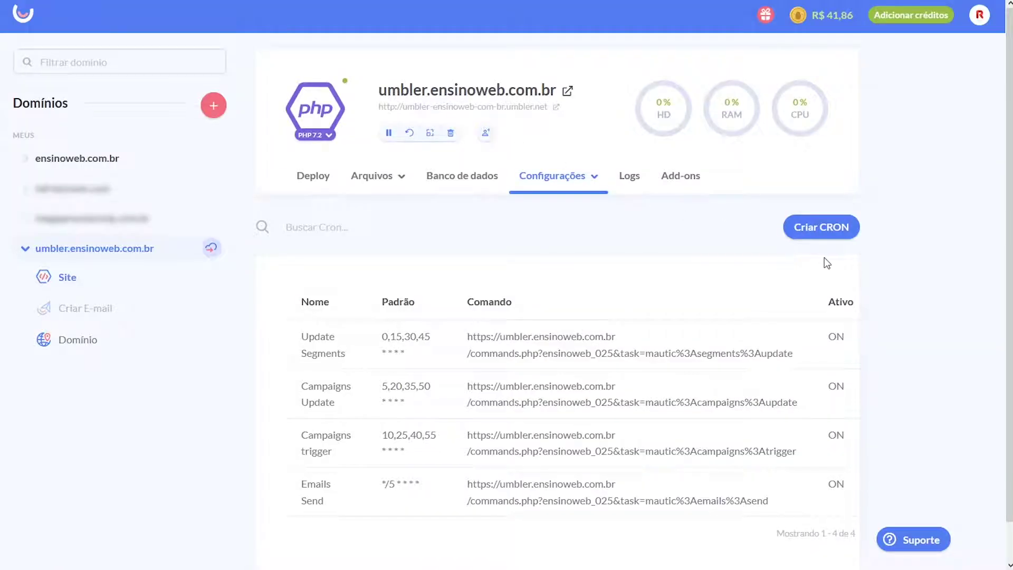
Start a new CRON job and name it Cron Segmento
{"action": "left_click", "coordinate": [826, 234]}
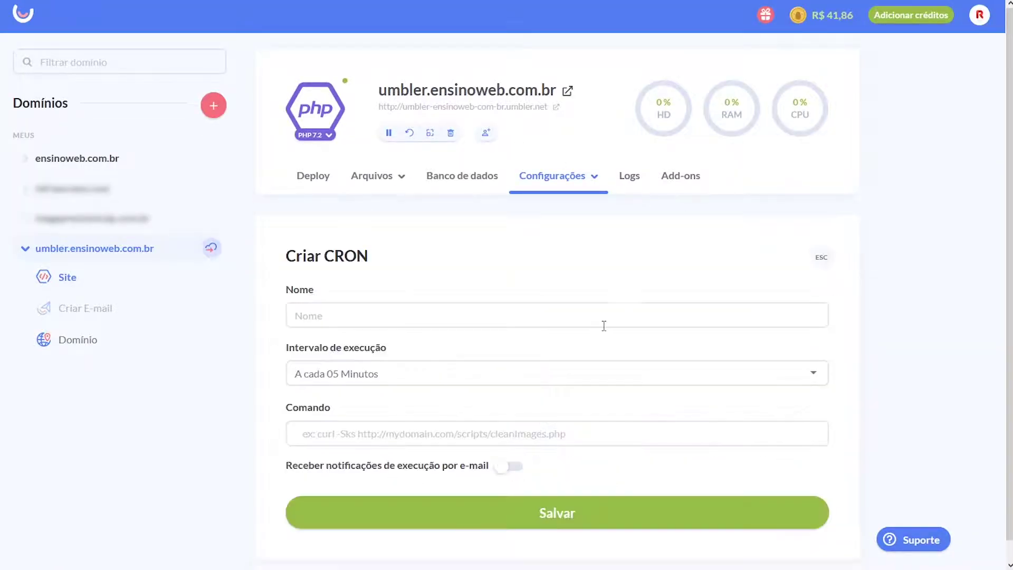
{"action": "left_click", "coordinate": [433, 296]}
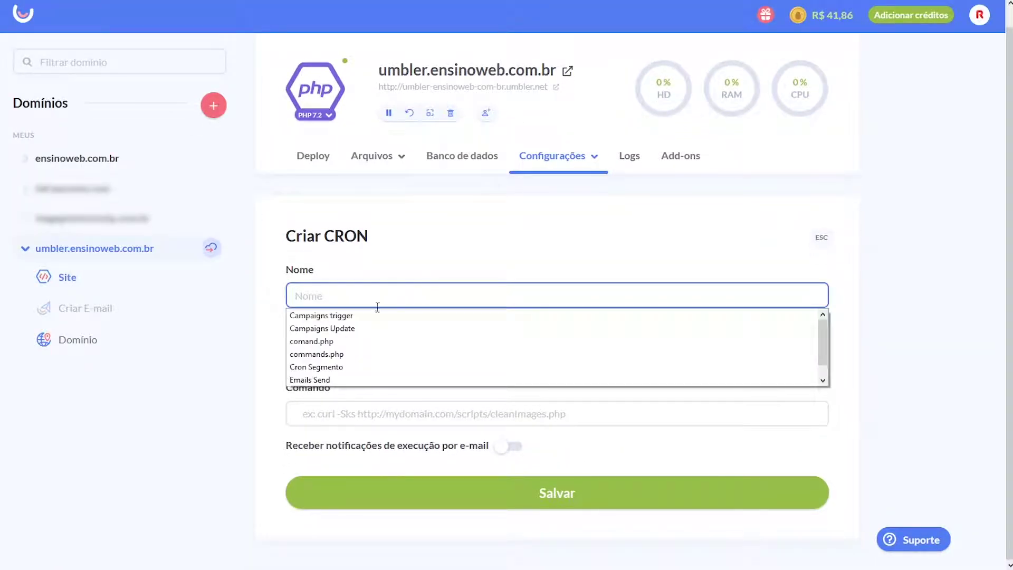
{"action": "left_click", "coordinate": [383, 316]}
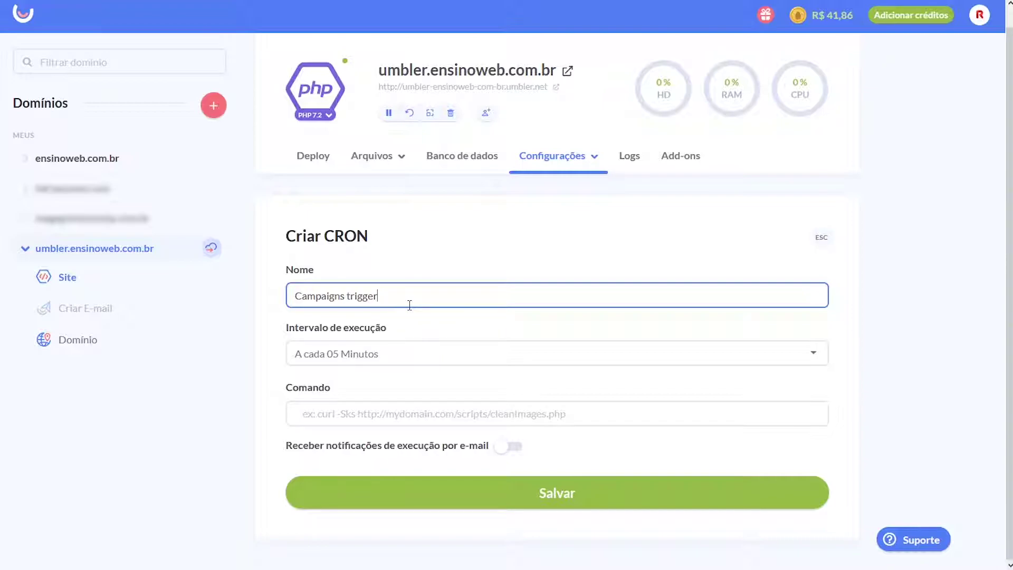
{"action": "triple_click", "coordinate": [413, 302]}
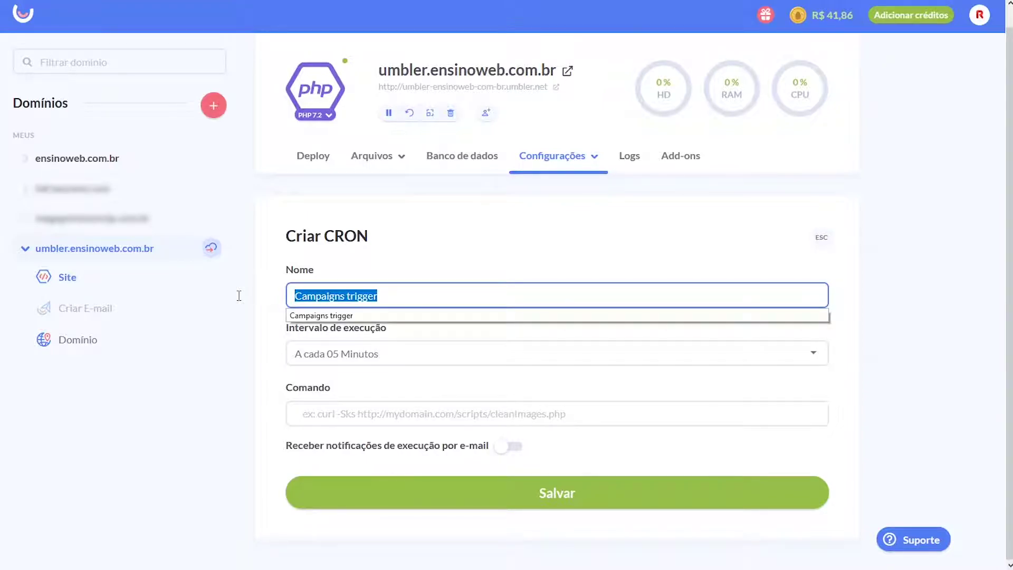
{"action": "type", "text": "C"}
{"action": "left_click", "coordinate": [337, 365]}
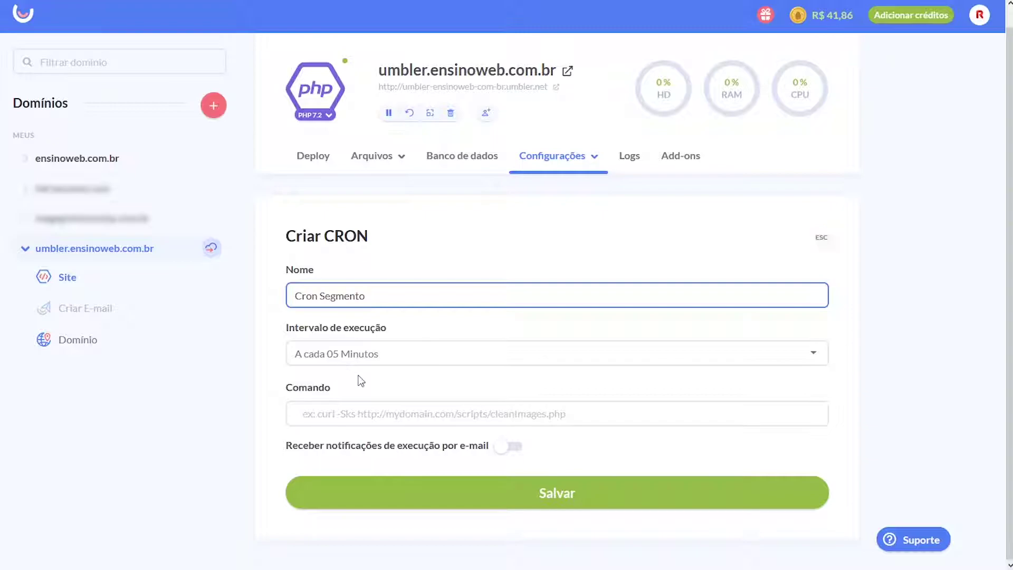
Set the interval to Personalizado and paste the 0,15,30,45 * * * * pattern from Notepad
{"action": "left_click", "coordinate": [404, 362]}
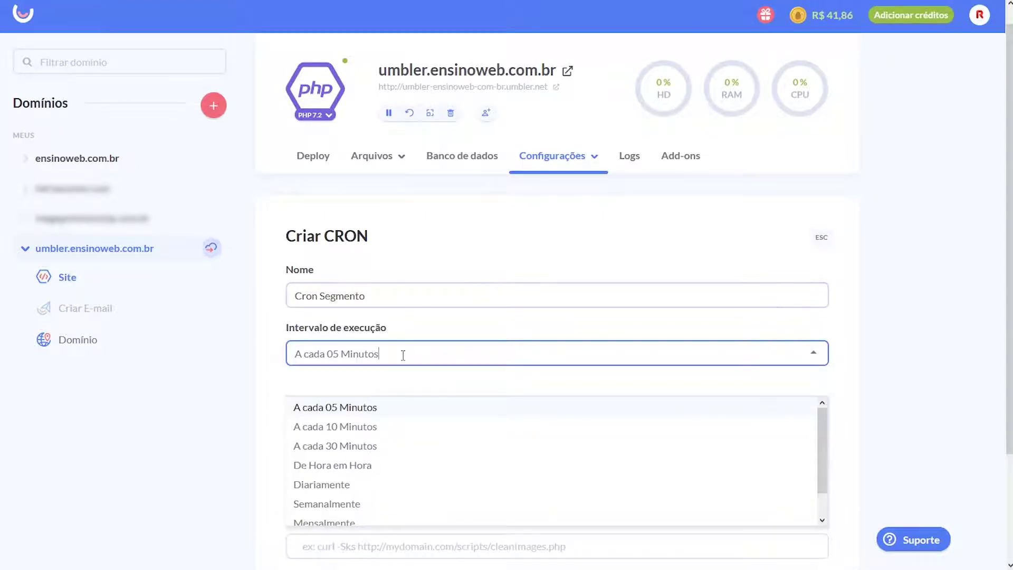
{"action": "scroll", "coordinate": [475, 338], "scroll_direction": "down", "scroll_amount": 3}
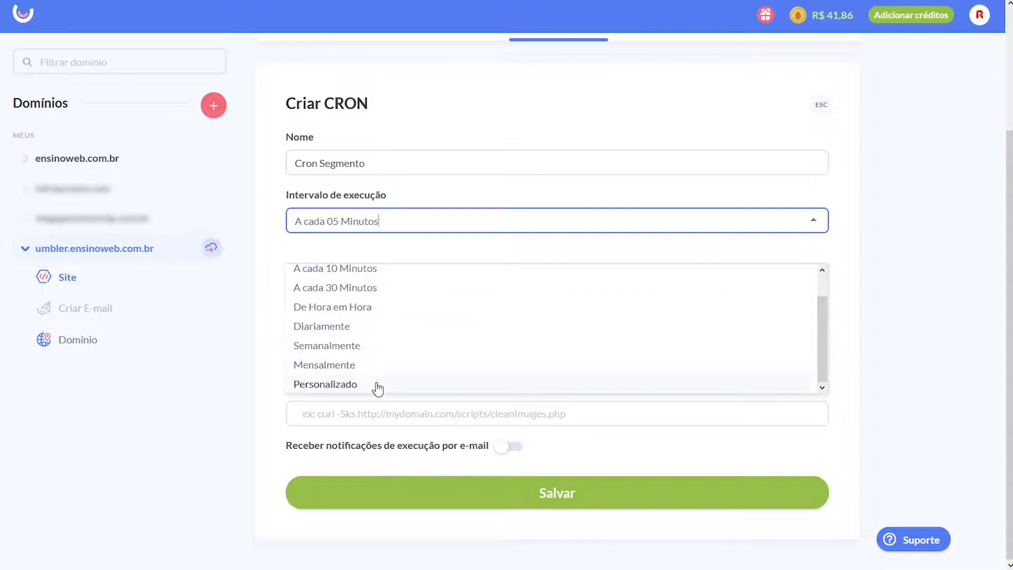
{"action": "left_click", "coordinate": [378, 386]}
{"action": "left_click", "coordinate": [343, 354]}
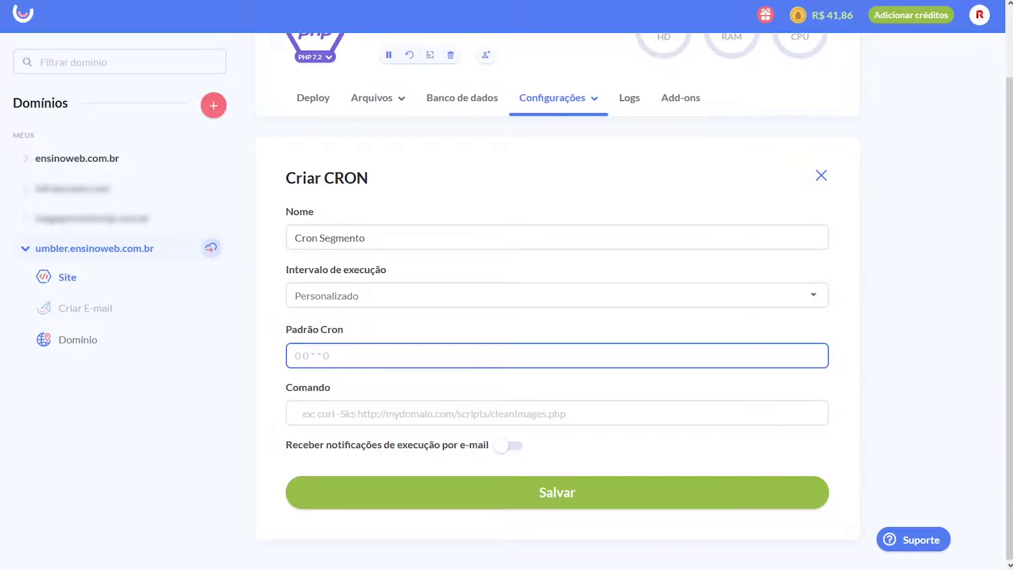
{"action": "key", "text": "alt+Tab"}
{"action": "left_click_drag", "start_coordinate": [581, 177], "coordinate": [448, 177]}
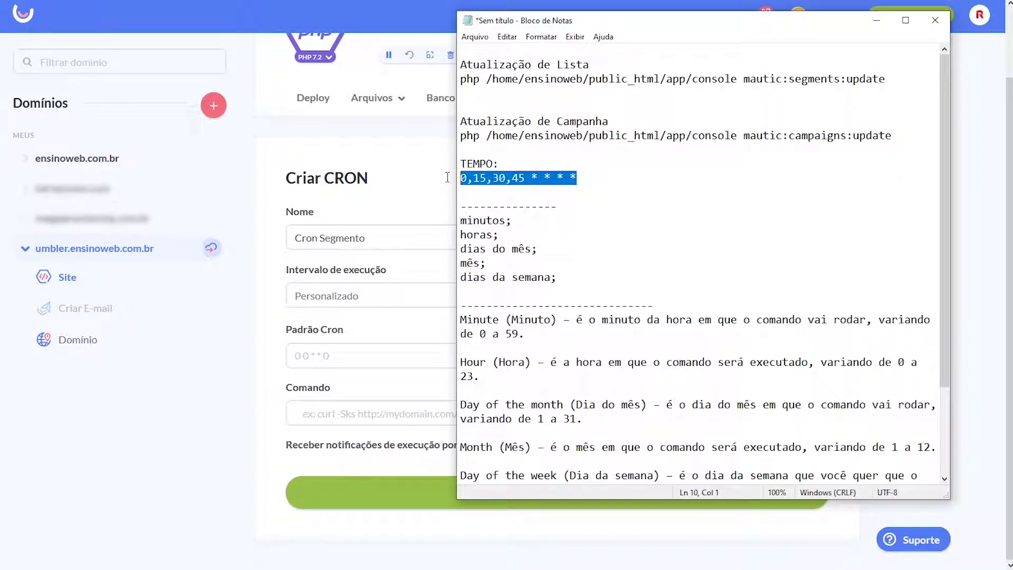
{"action": "key", "text": "alt+Tab"}
{"action": "left_click", "coordinate": [333, 354]}
{"action": "key", "text": "ctrl+v"}
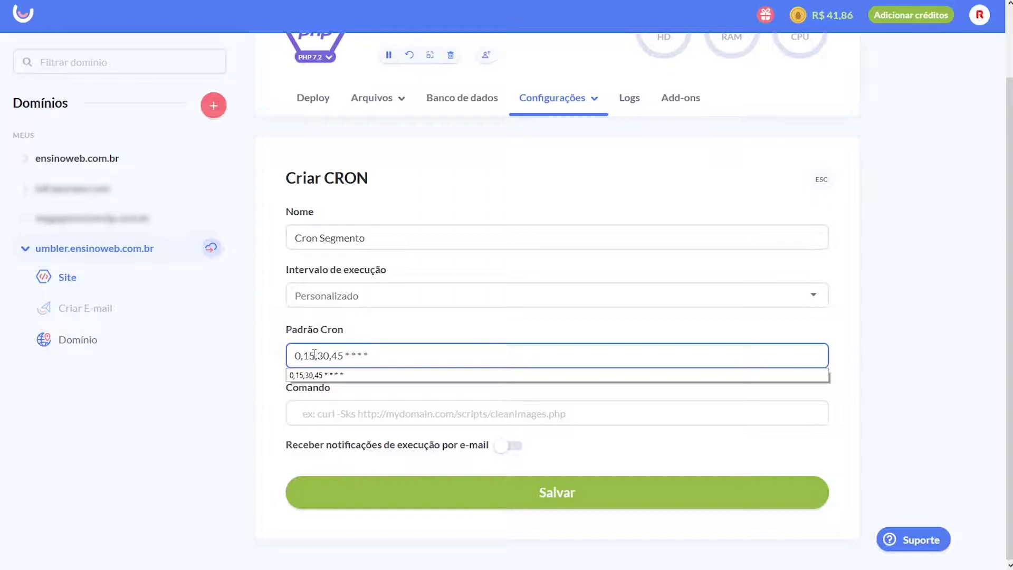
Edit the cron pattern's minutes so it reads 0,10,20,30 * * * *
{"action": "double_click", "coordinate": [309, 356]}
{"action": "type", "text": "10"}
{"action": "double_click", "coordinate": [324, 356]}
{"action": "type", "text": "20"}
{"action": "triple_click", "coordinate": [331, 358]}
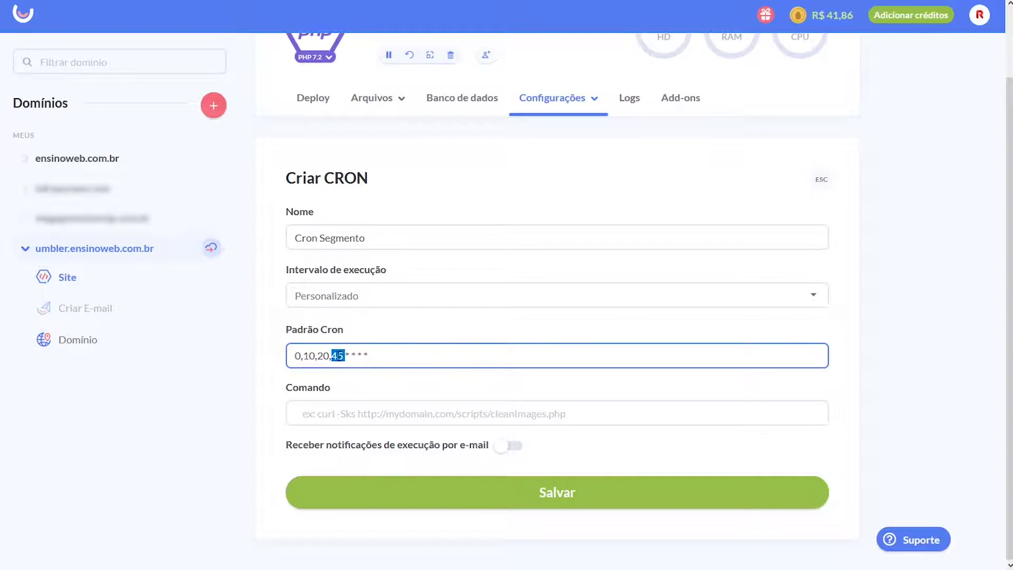
{"action": "left_click", "coordinate": [332, 358]}
{"action": "left_click_drag", "start_coordinate": [372, 355], "coordinate": [279, 355]}
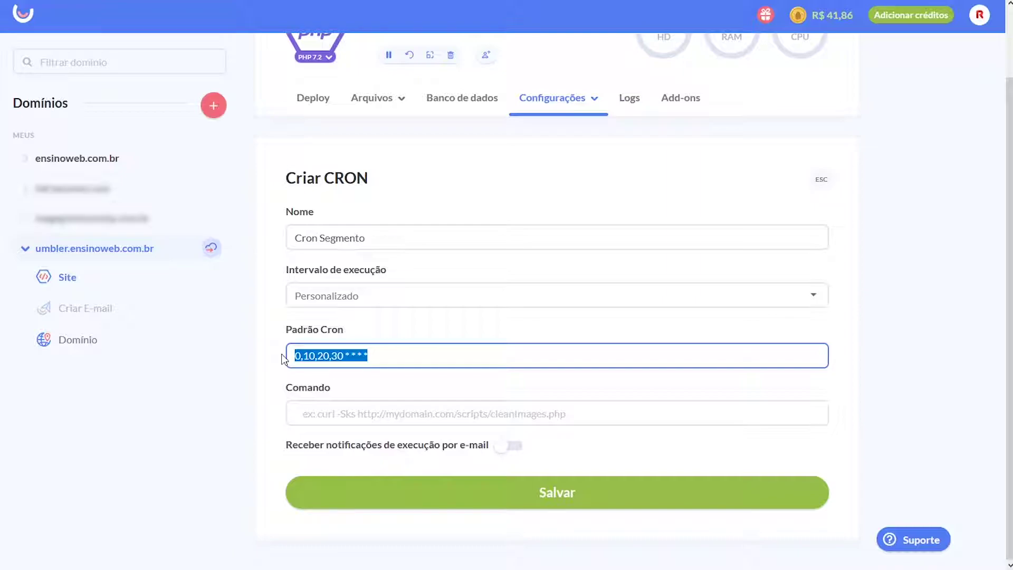
{"action": "left_click", "coordinate": [349, 414]}
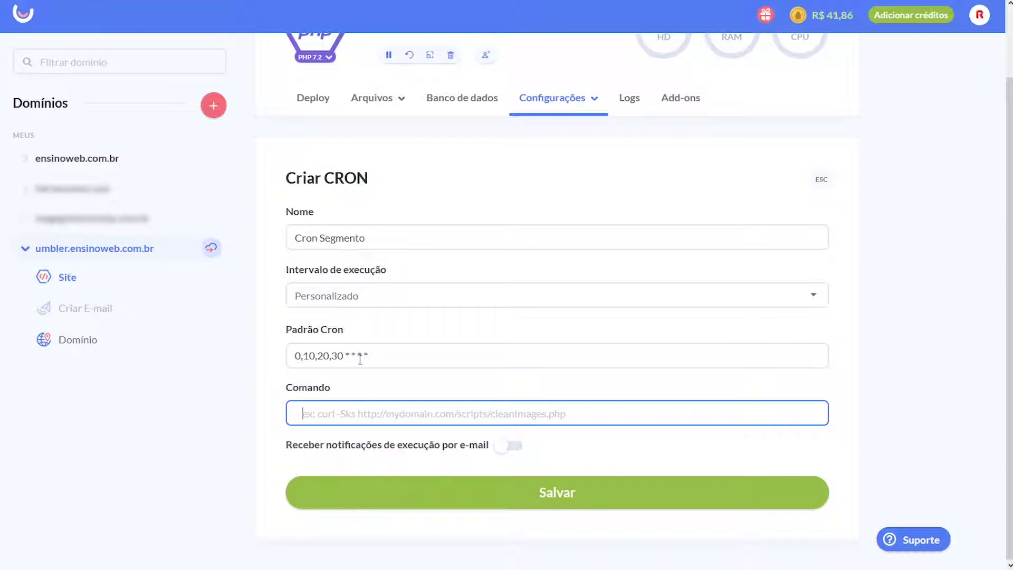
Paste the segments:update command from Notepad into Comando, then close the form unsaved
{"action": "key", "text": "ctrl+Tab"}
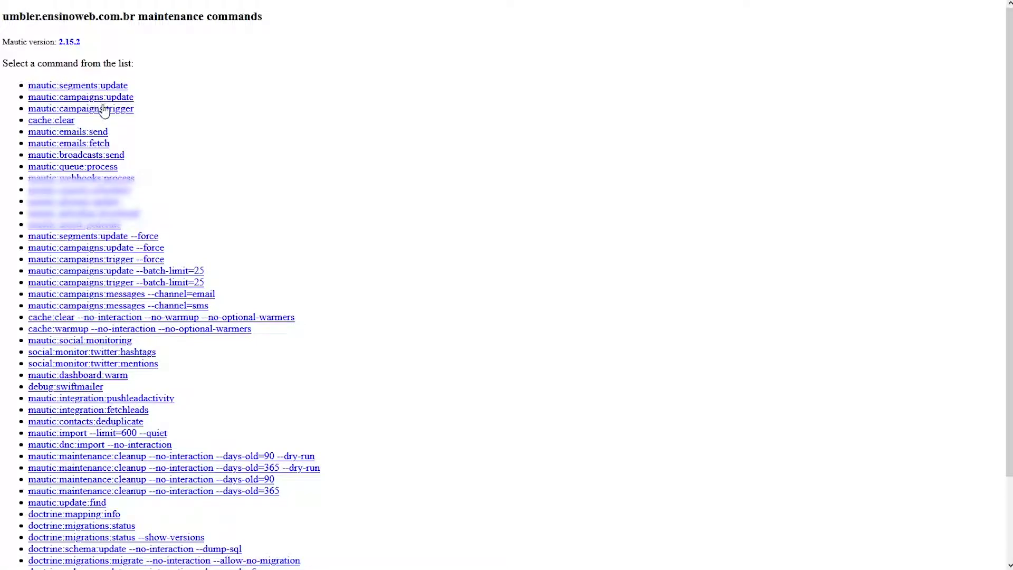
{"action": "key", "text": "ctrl+shift+Tab"}
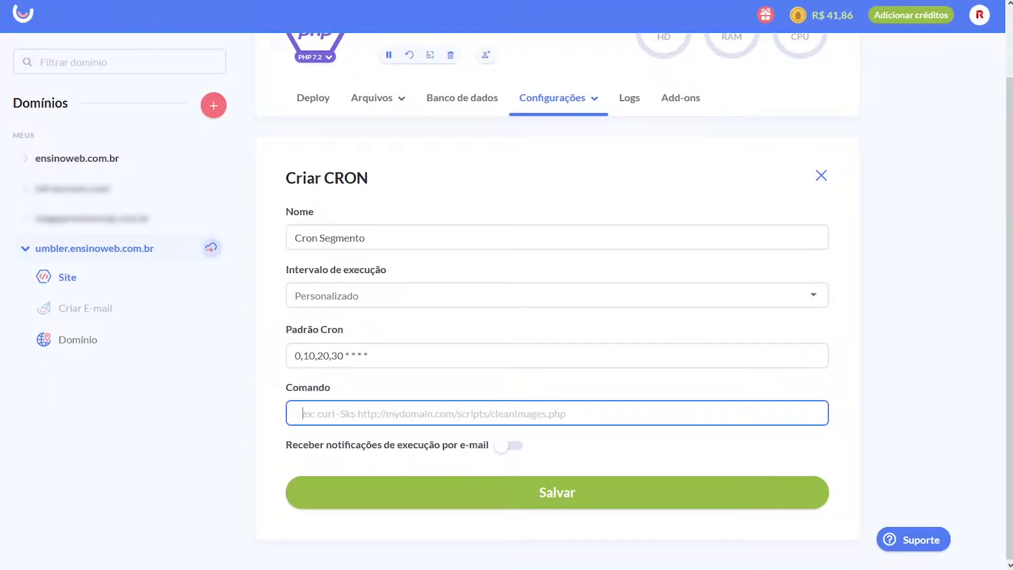
{"action": "key", "text": "alt+Tab"}
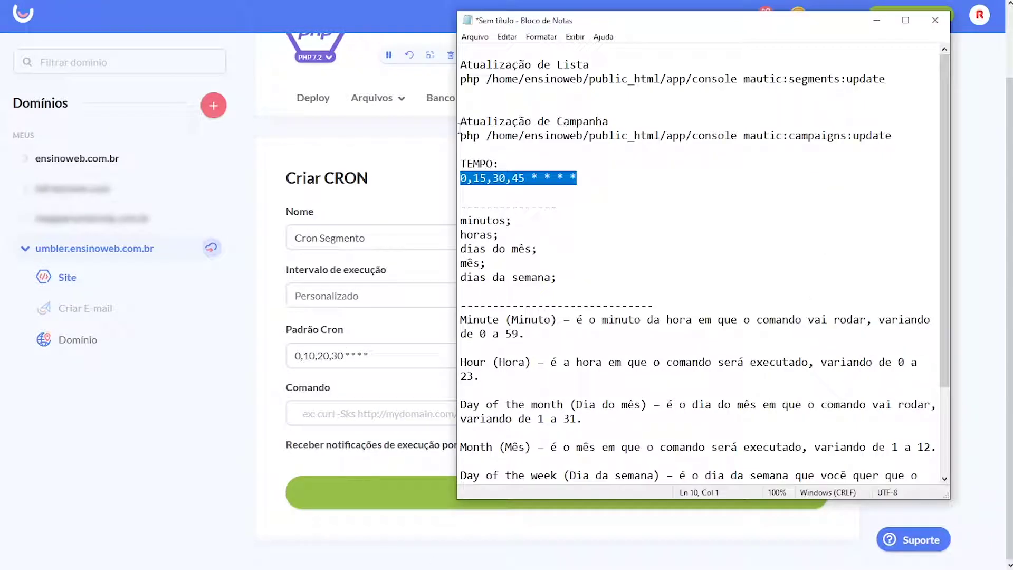
{"action": "left_click_drag", "start_coordinate": [461, 136], "coordinate": [877, 139]}
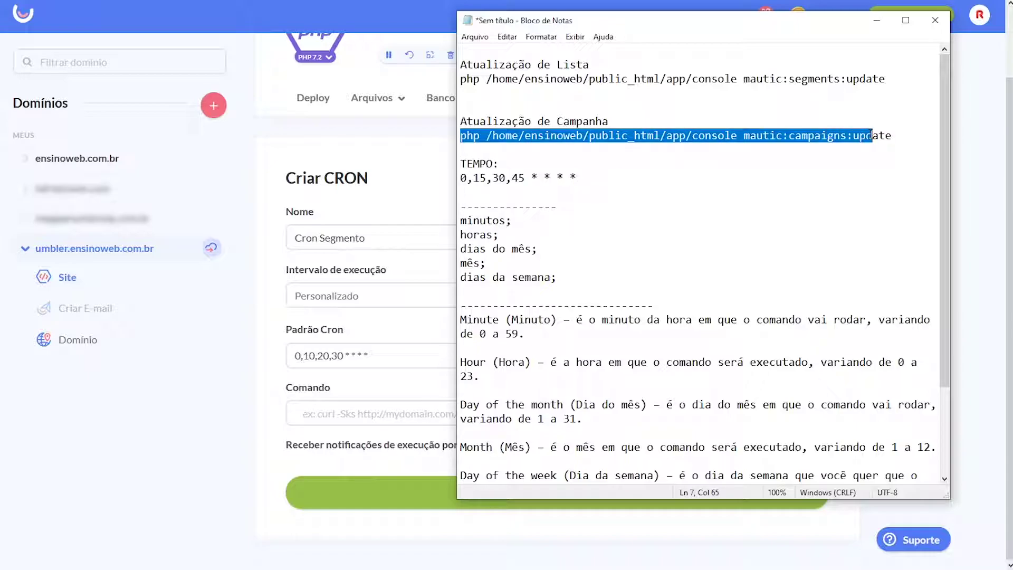
{"action": "left_click_drag", "start_coordinate": [887, 79], "coordinate": [461, 80]}
{"action": "key", "text": "ctrl+c"}
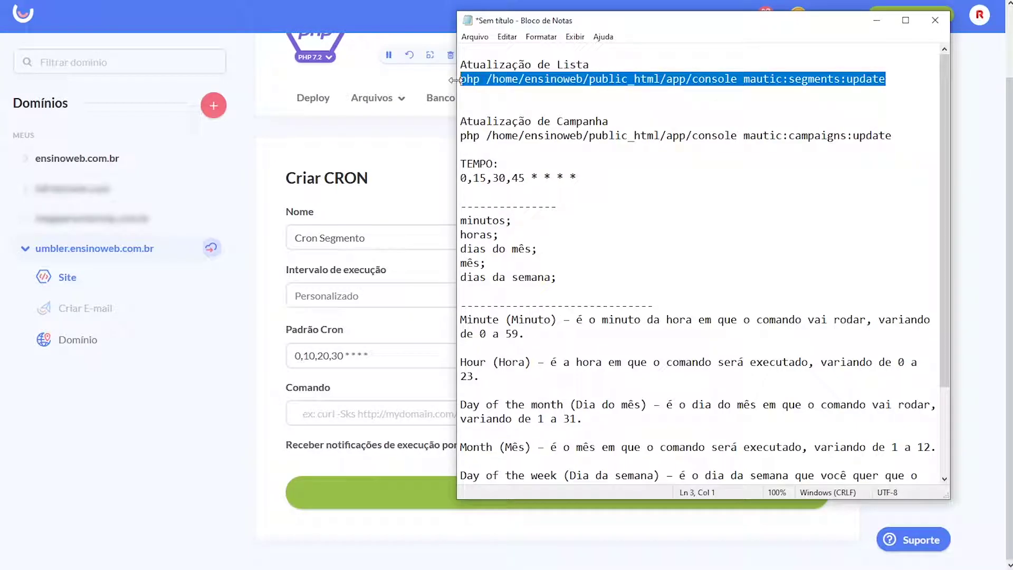
{"action": "left_click", "coordinate": [370, 412]}
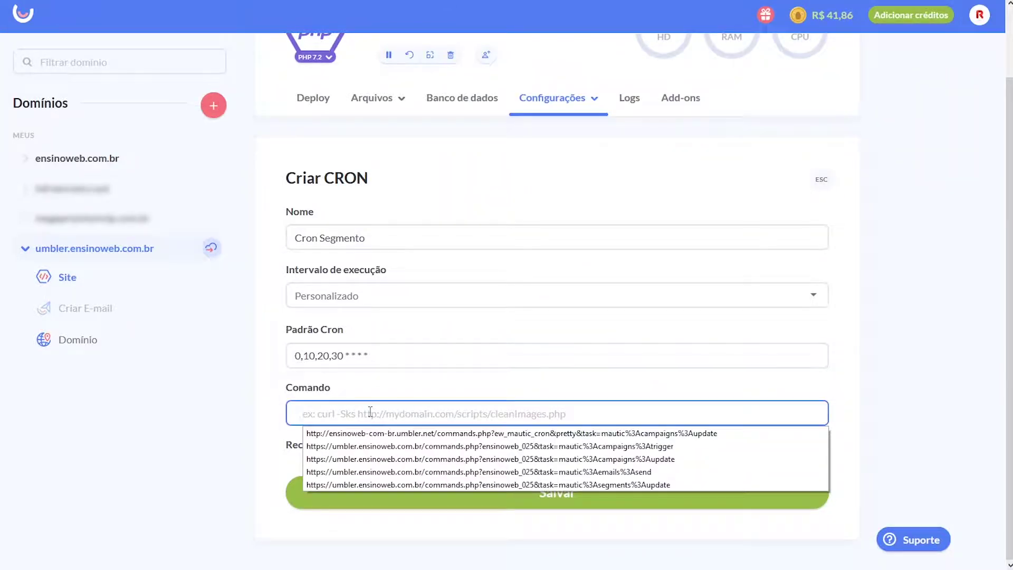
{"action": "key", "text": "ctrl+v"}
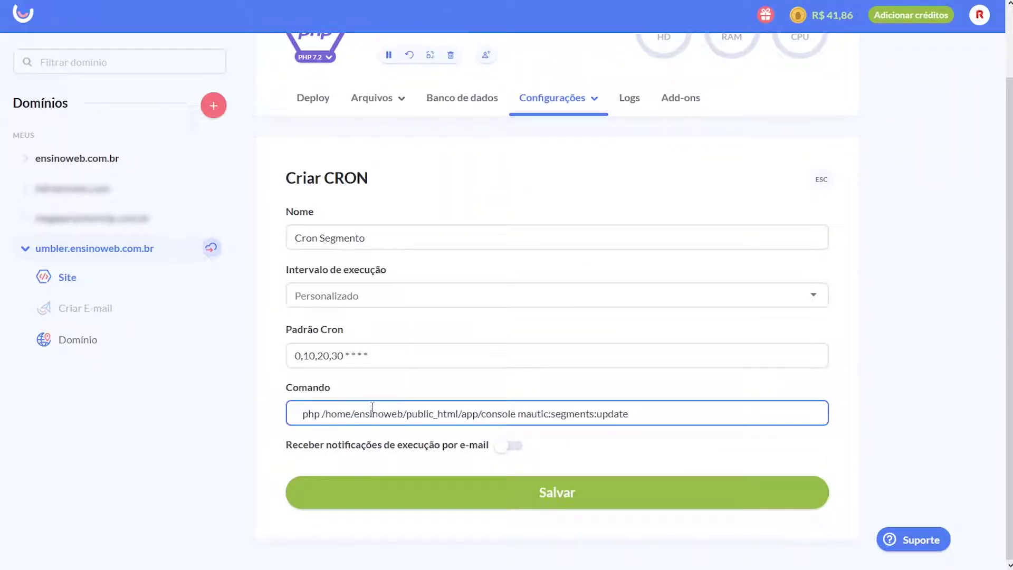
{"action": "left_click_drag", "start_coordinate": [373, 356], "coordinate": [289, 355]}
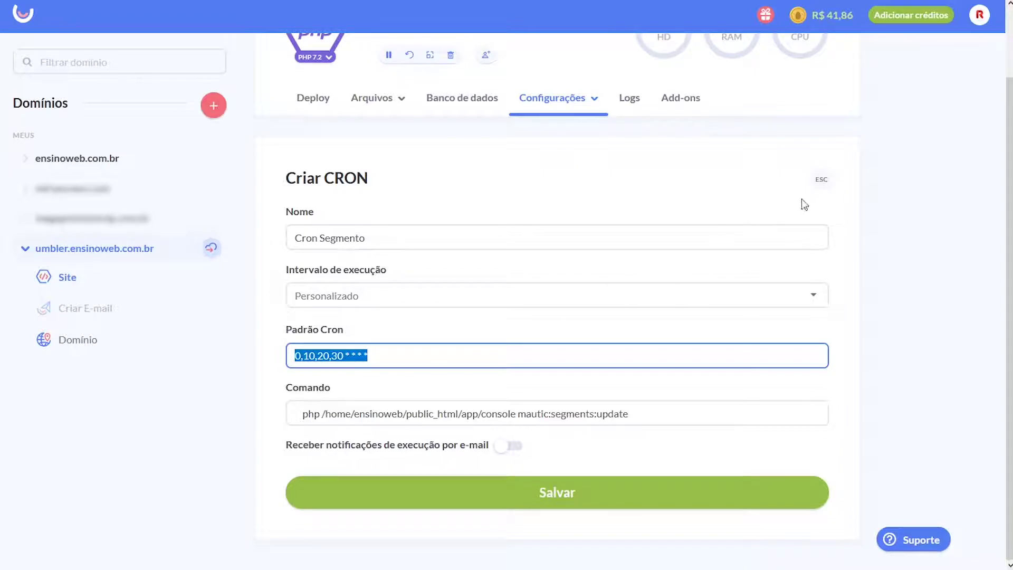
{"action": "left_click", "coordinate": [826, 187]}
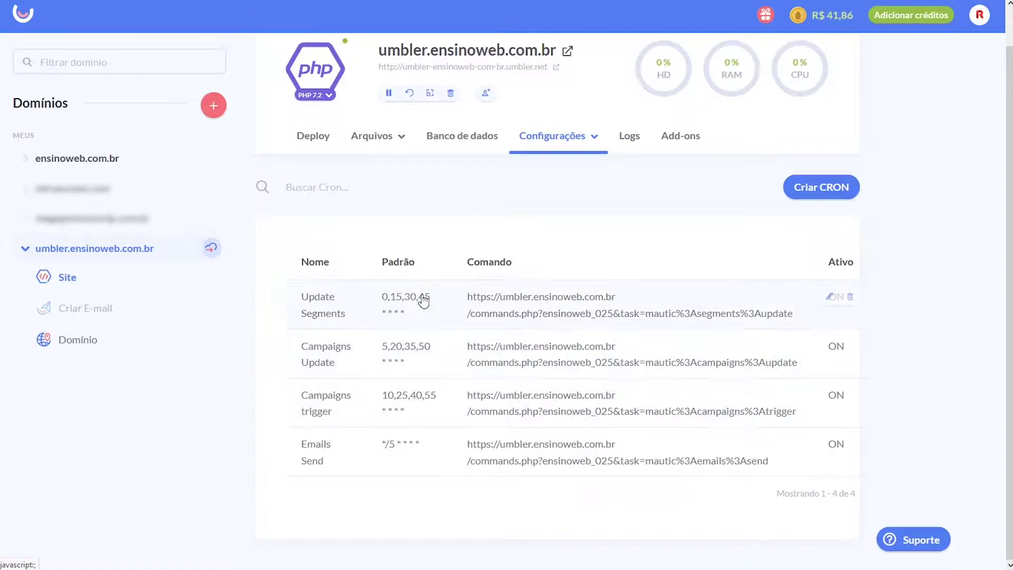
{"action": "key", "text": "ctrl+Tab"}
{"action": "key", "text": "ctrl+Tab"}
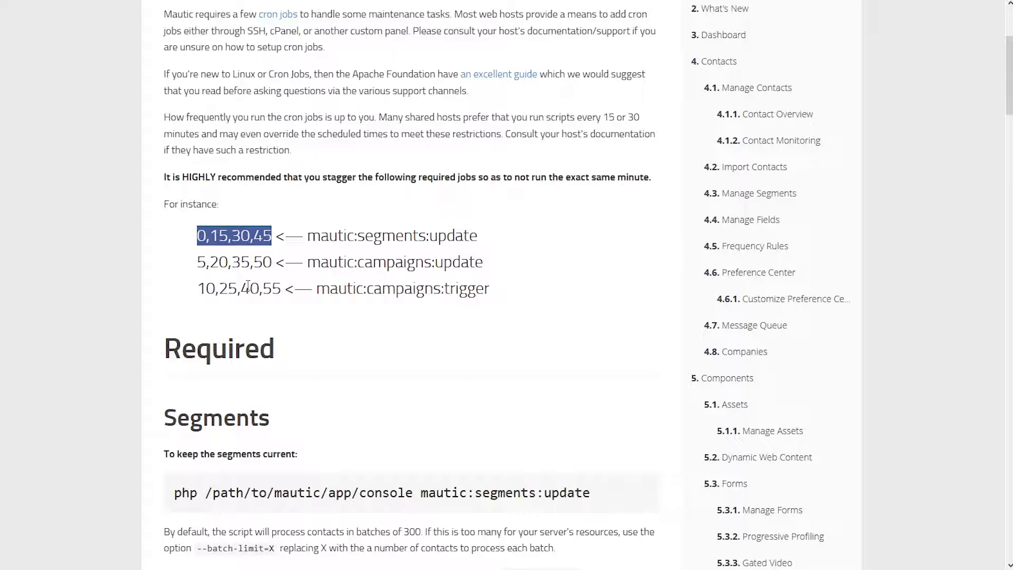
{"action": "key", "text": "ctrl+Tab"}
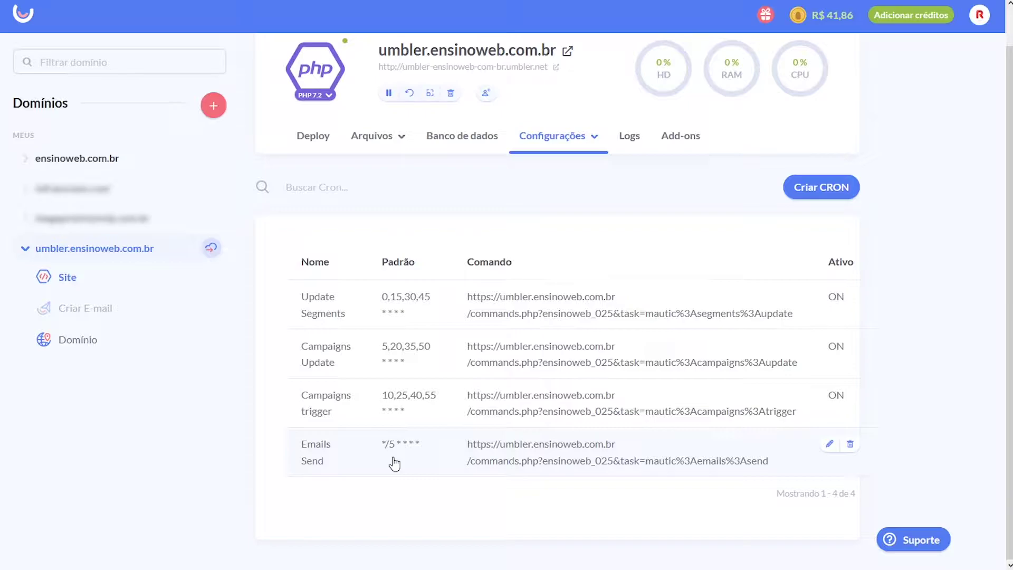
Check that the Emails Send job keeps its A cada 05 Minutos interval, then close it
{"action": "left_click", "coordinate": [499, 450]}
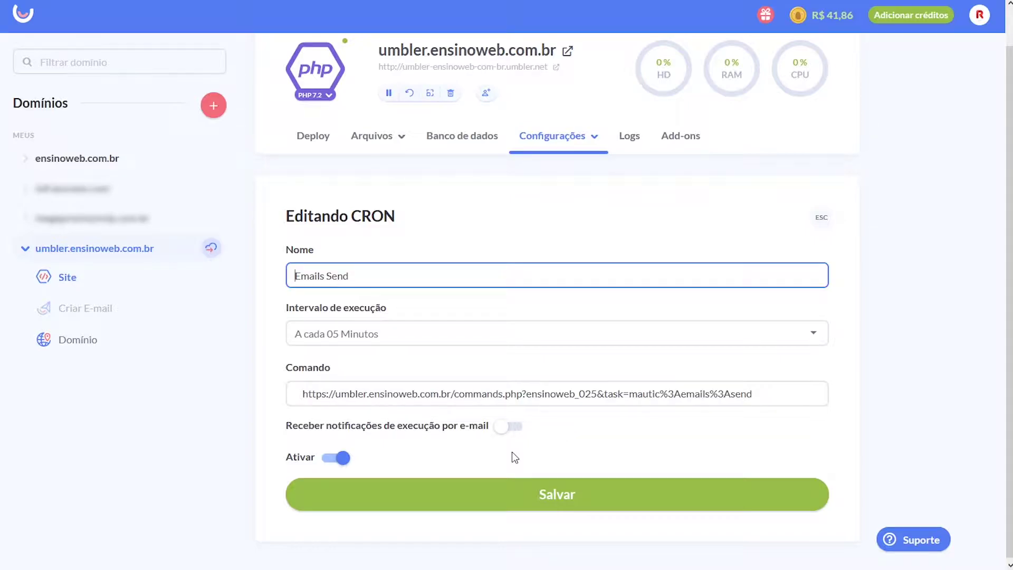
{"action": "left_click", "coordinate": [407, 340]}
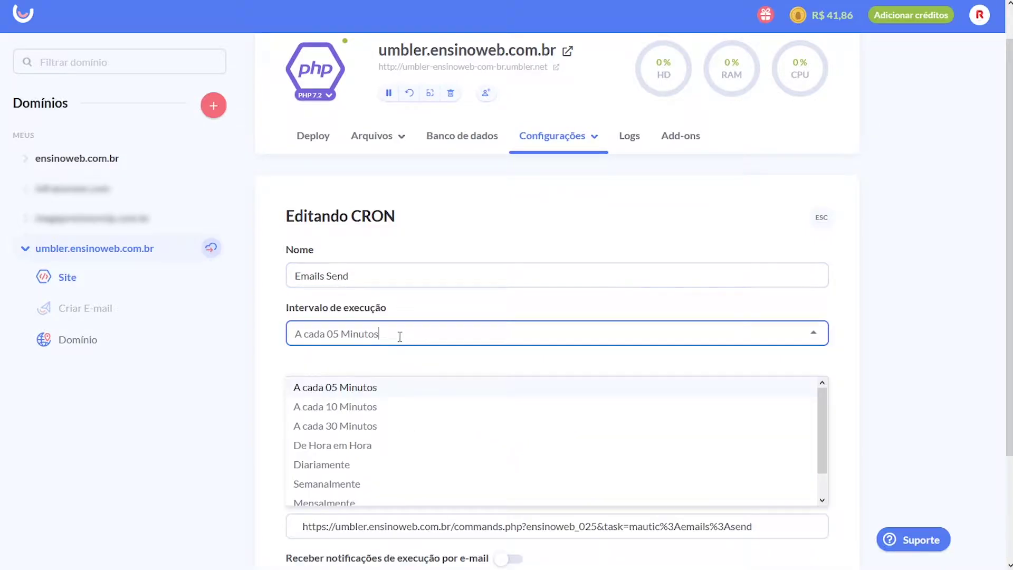
{"action": "left_click", "coordinate": [230, 399]}
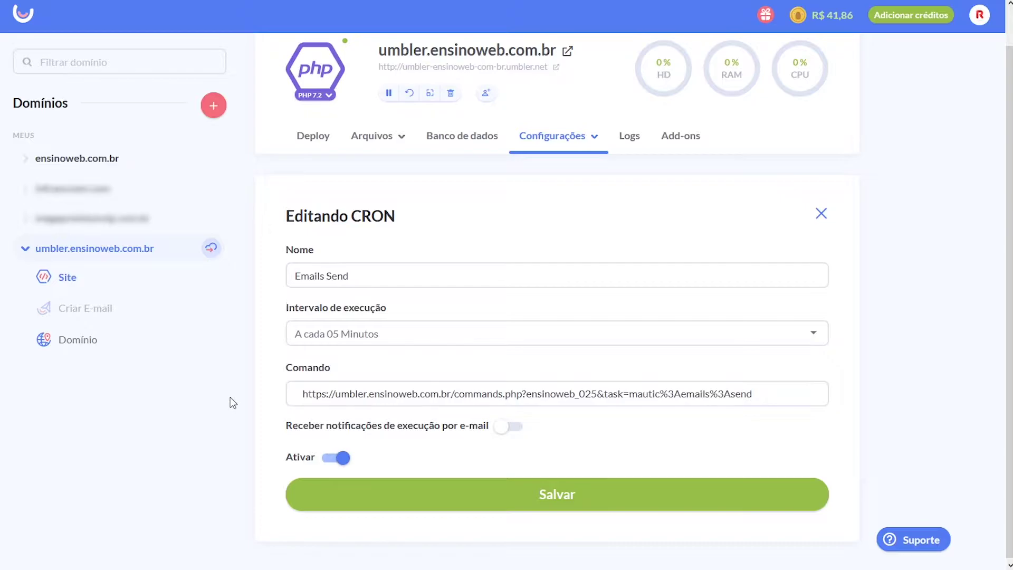
{"action": "left_click", "coordinate": [821, 214]}
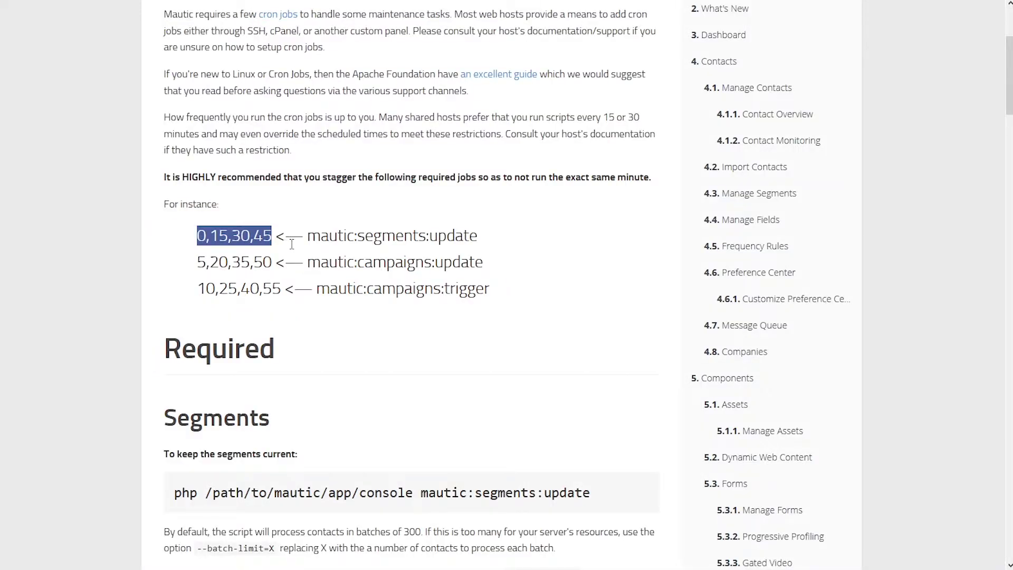
Clear the highlight on the 0,15,30,45 example in the Mautic documentation
{"action": "left_click", "coordinate": [290, 240]}
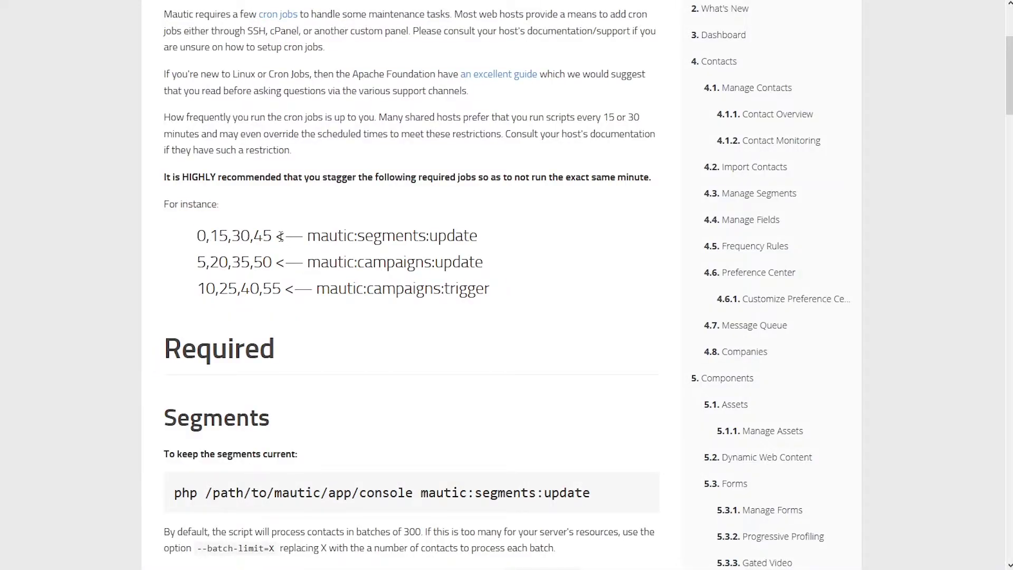